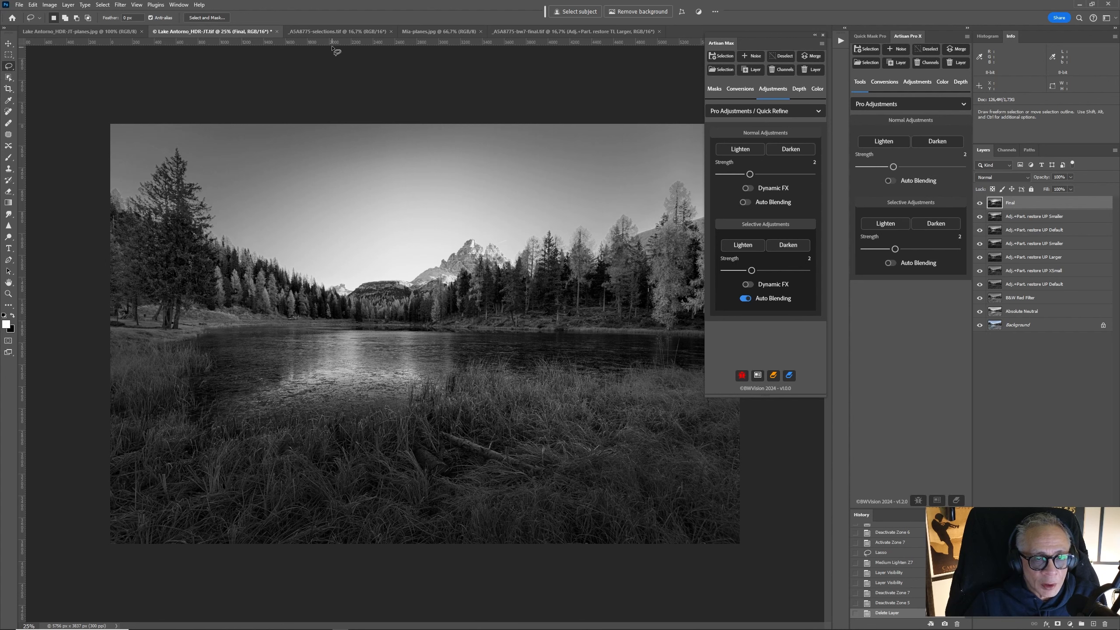
Compare the lake and building photos with their colour-coded plane maps, then return to the Lake Antorno black-and-white document
click(335, 31)
click(79, 32)
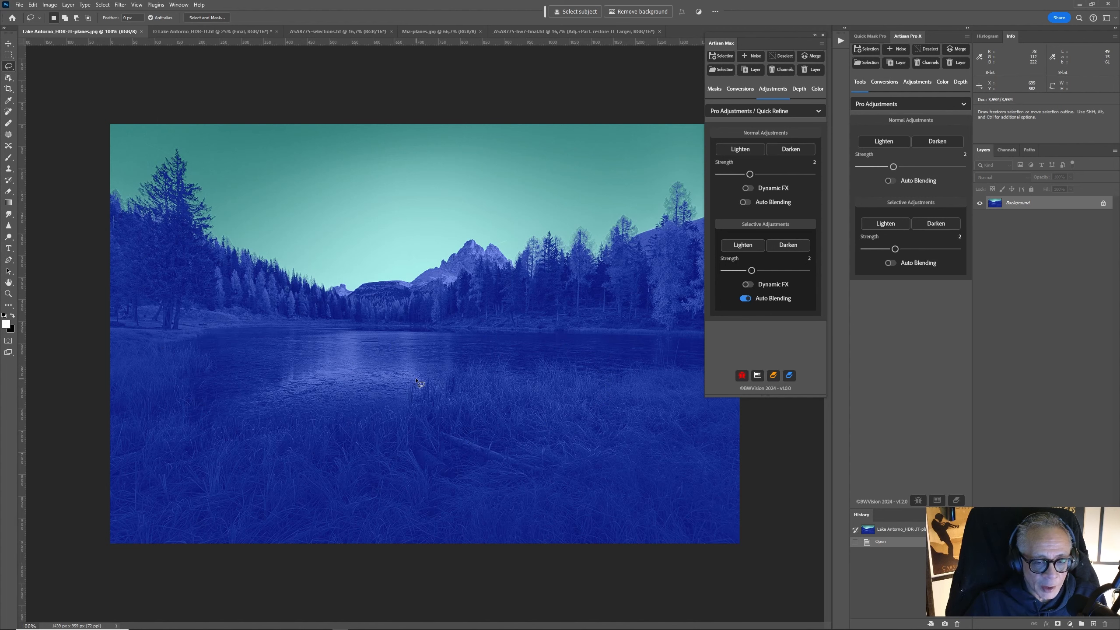
click(339, 32)
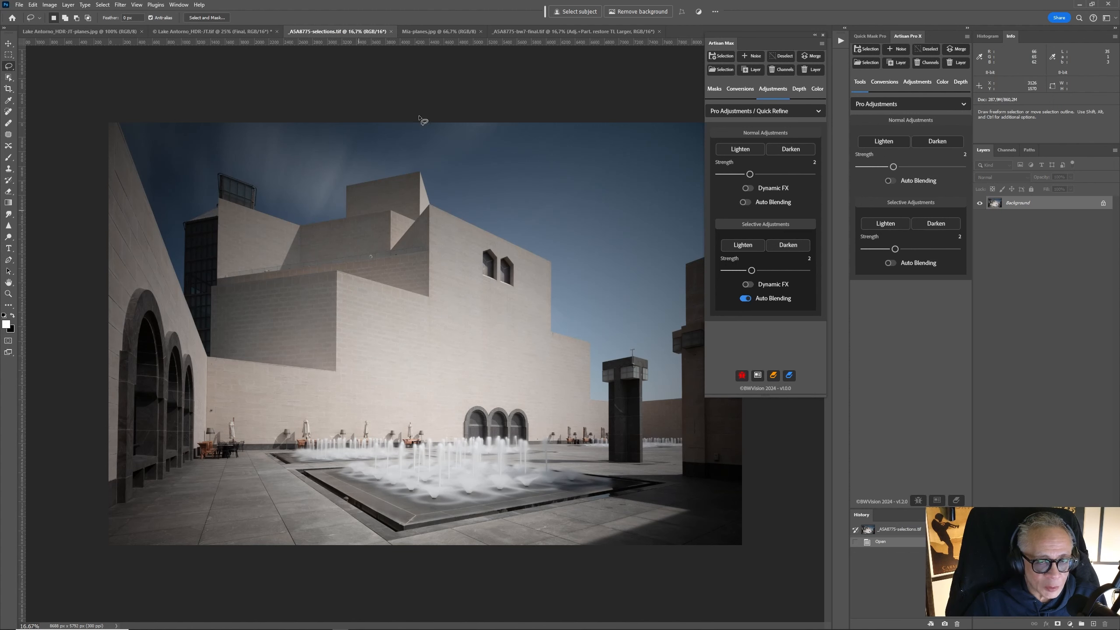
click(440, 32)
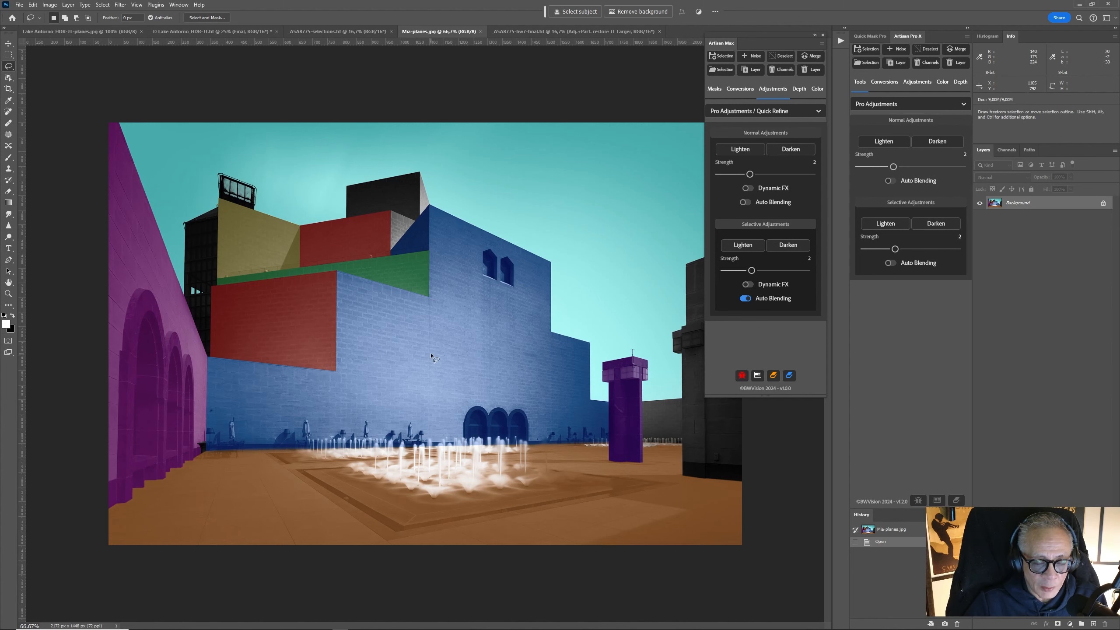
click(231, 34)
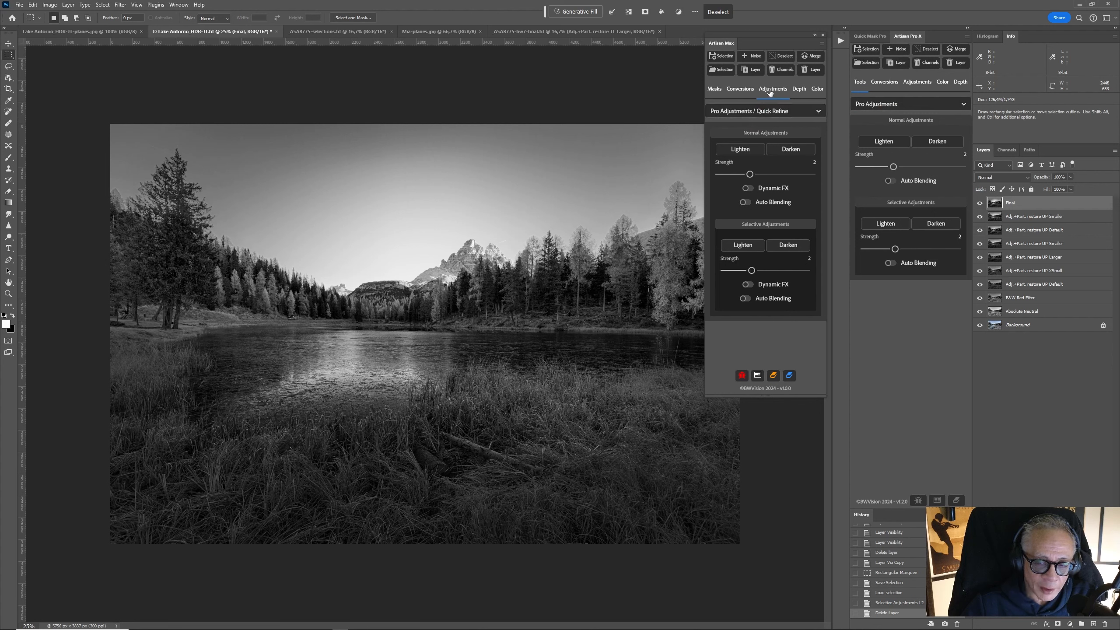
click(768, 115)
click(767, 117)
click(878, 110)
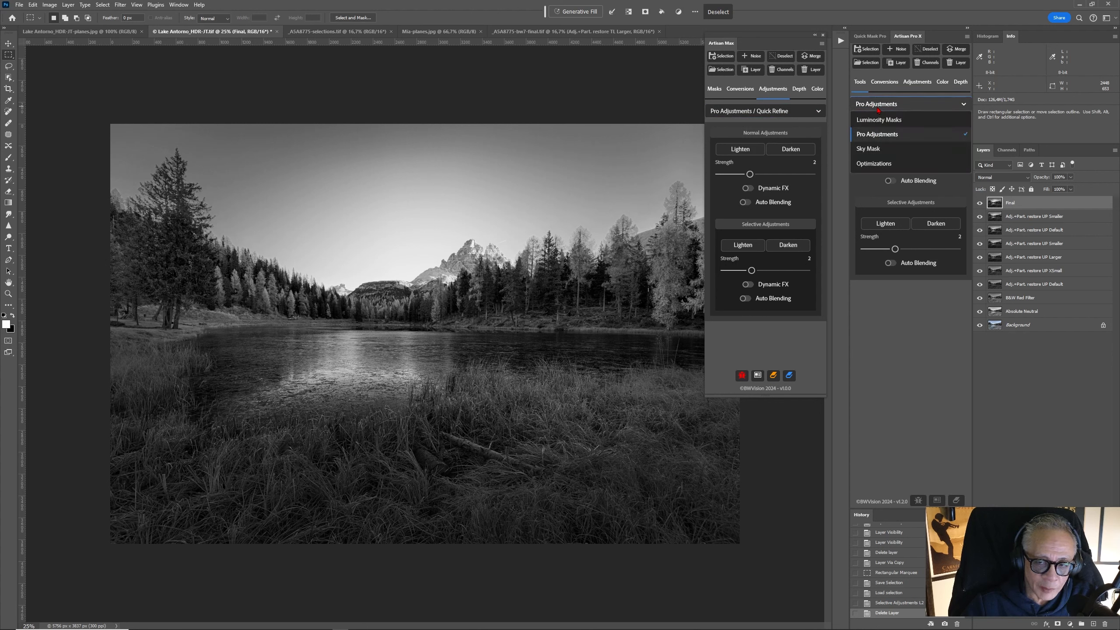
click(878, 113)
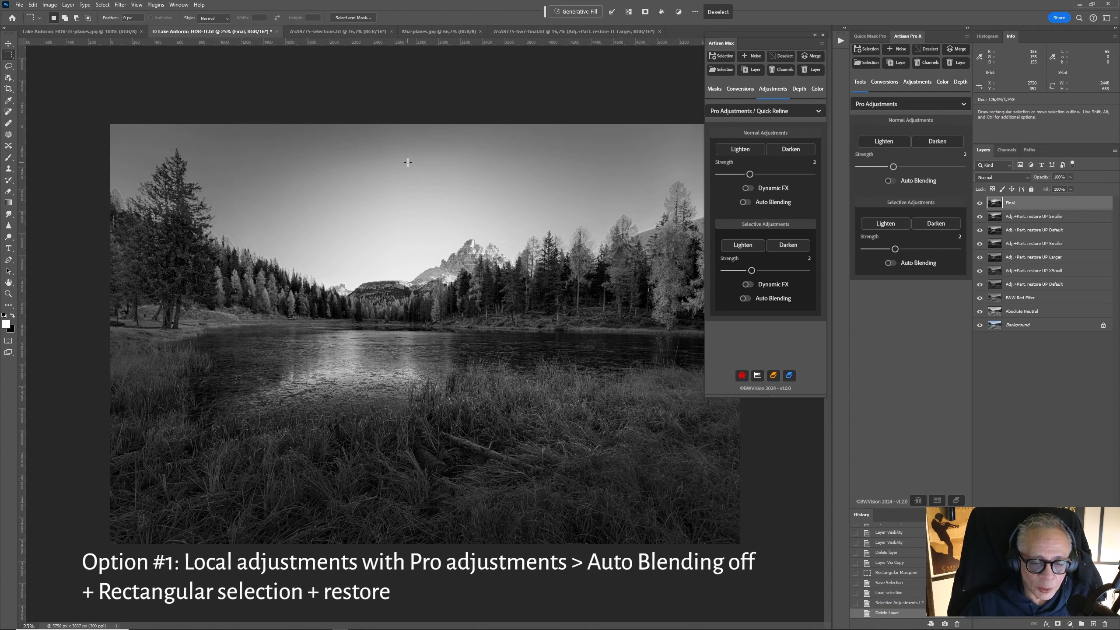
click(799, 90)
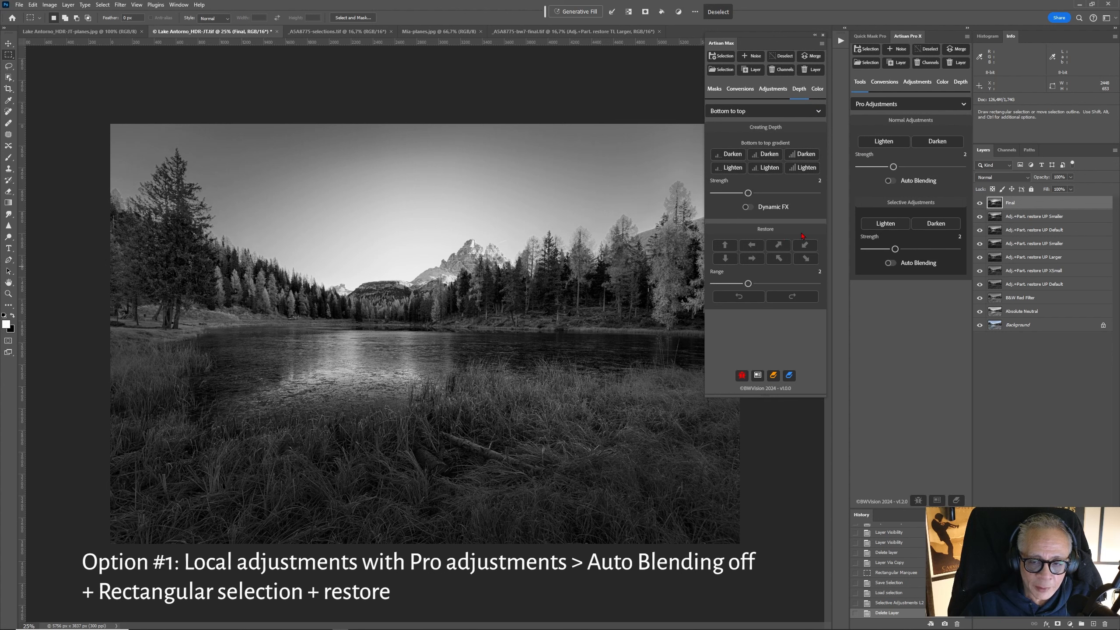
click(765, 90)
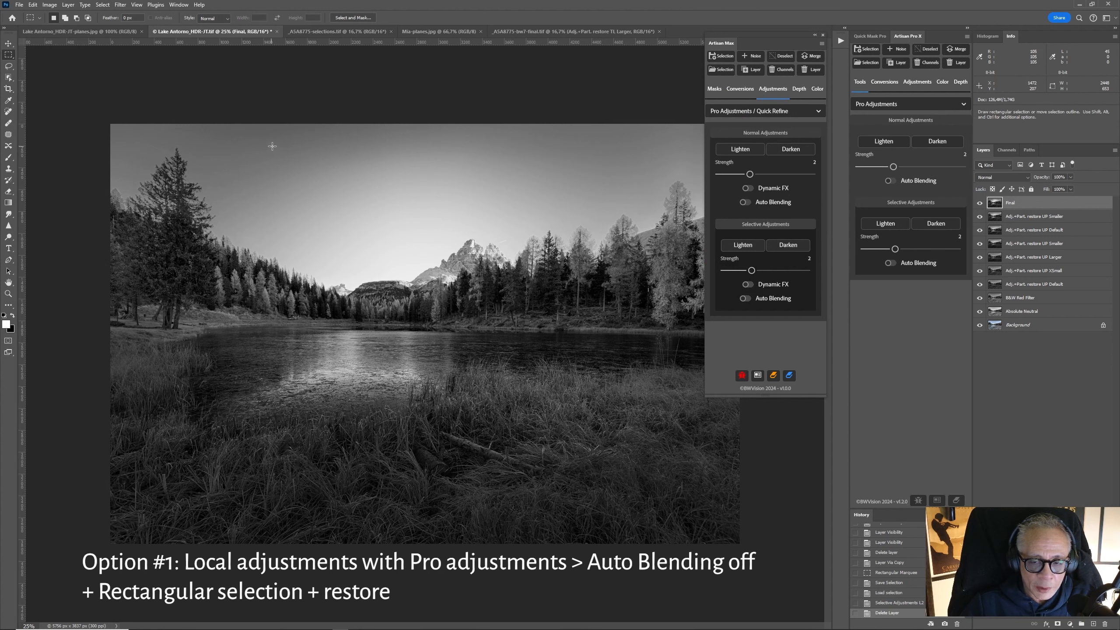
Select a rectangle about 2610 by 630 px in the upper sky and save the selection as temp3
drag(271, 147, 557, 215)
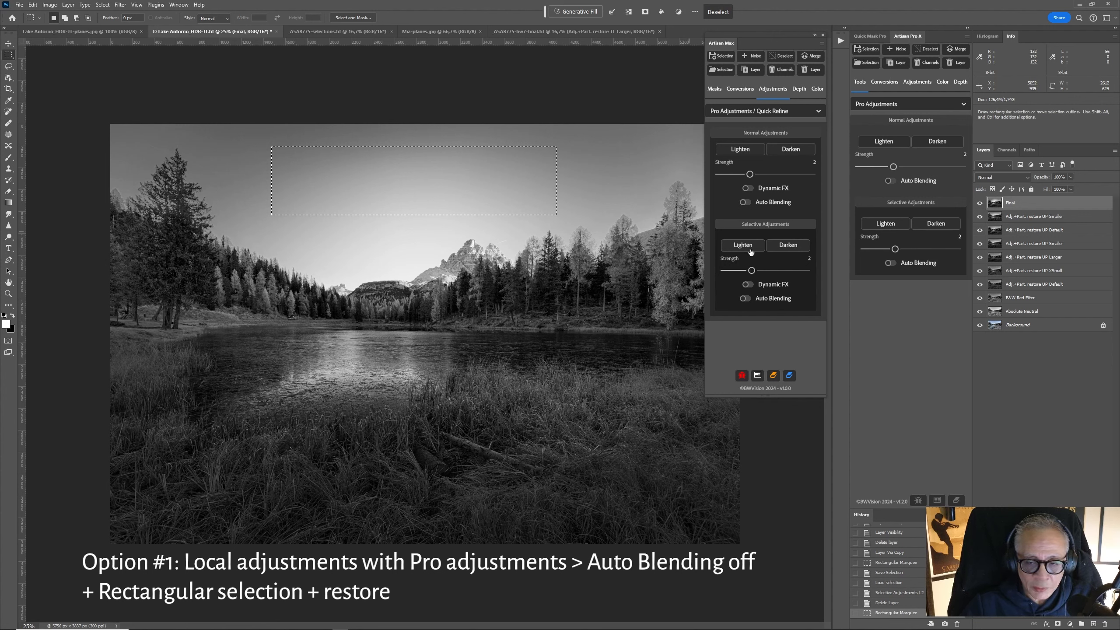
click(103, 4)
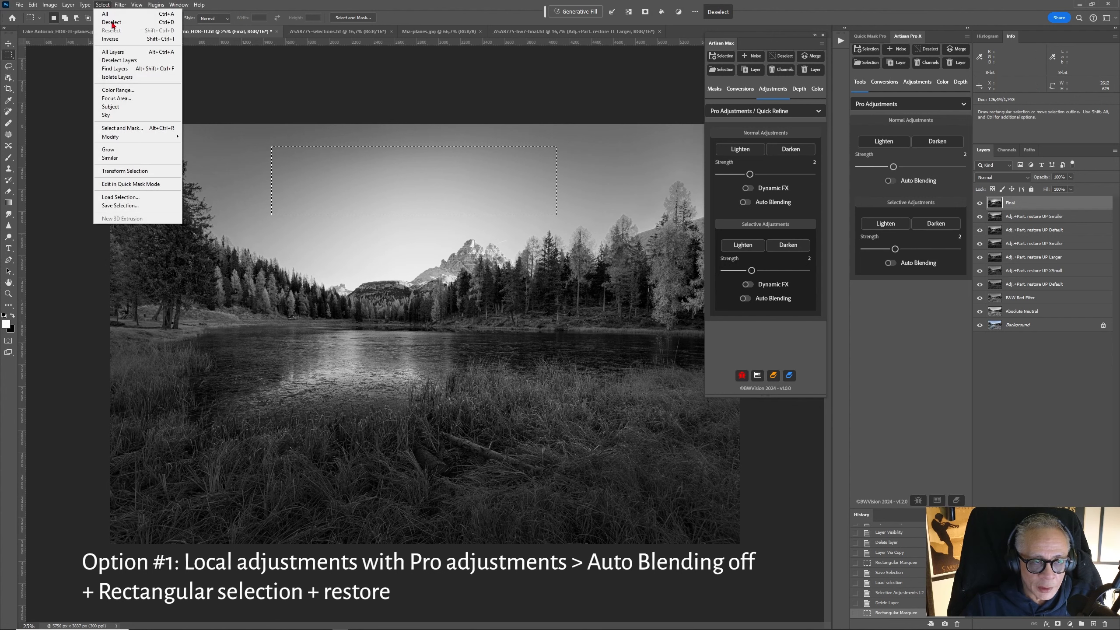
click(133, 206)
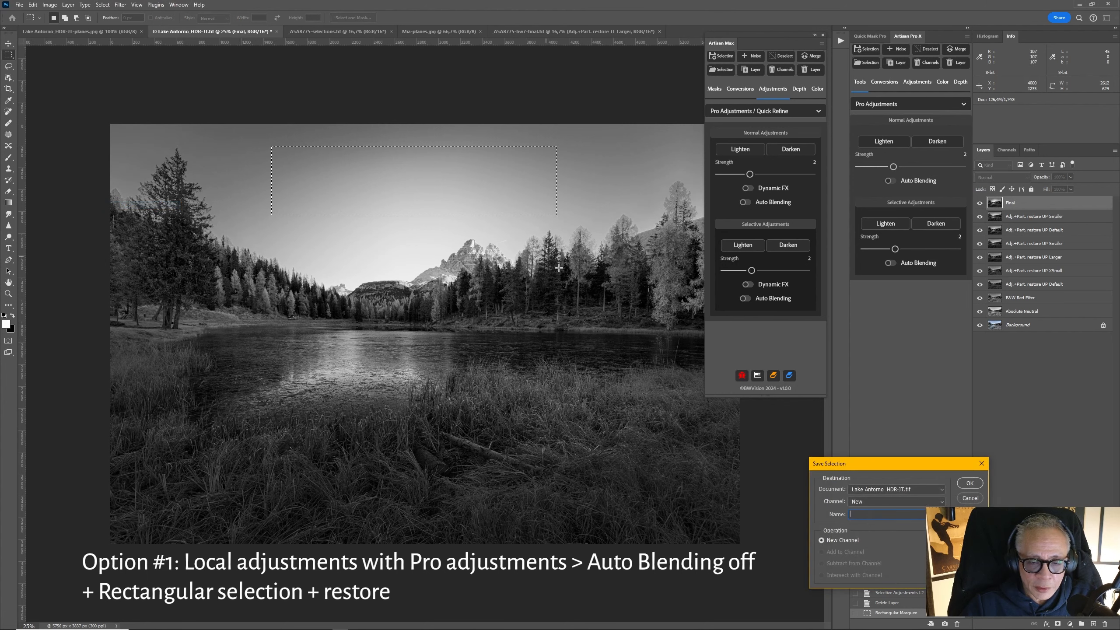
text(temp3)
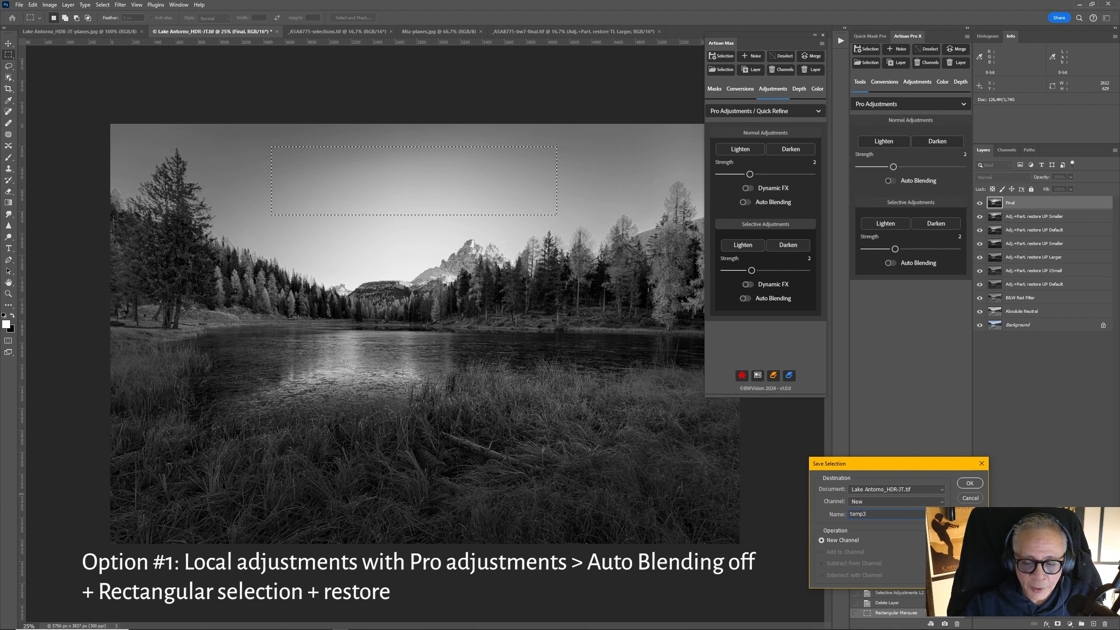
key(Return)
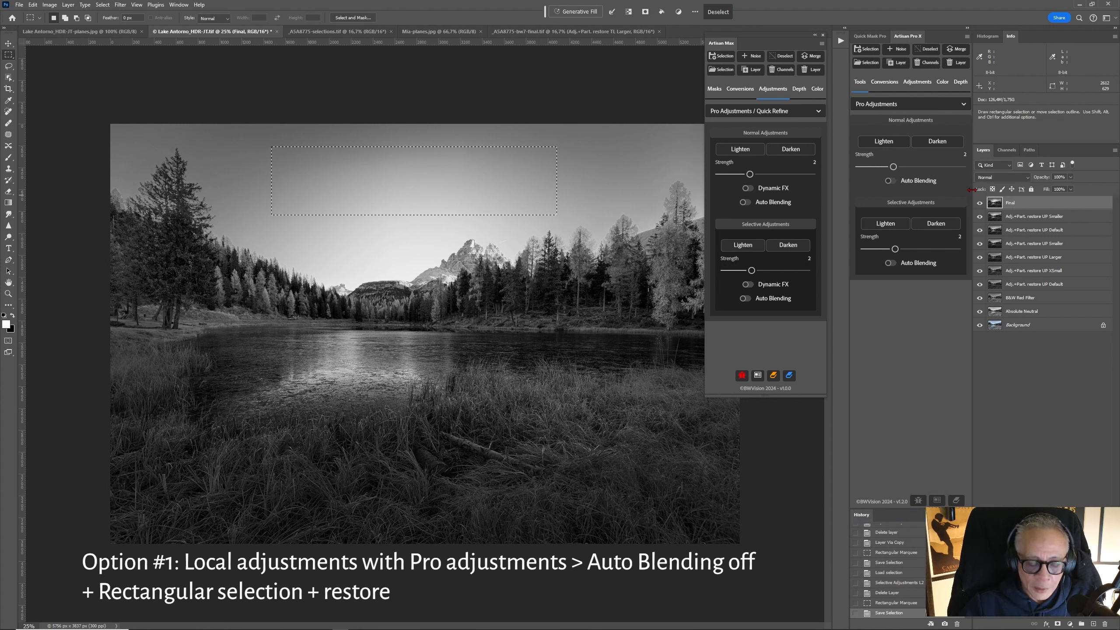
Duplicate the Final layer and lighten the reselected sky rectangle on the copy with a Selective Adjustment at strength 2
key(ctrl+d)
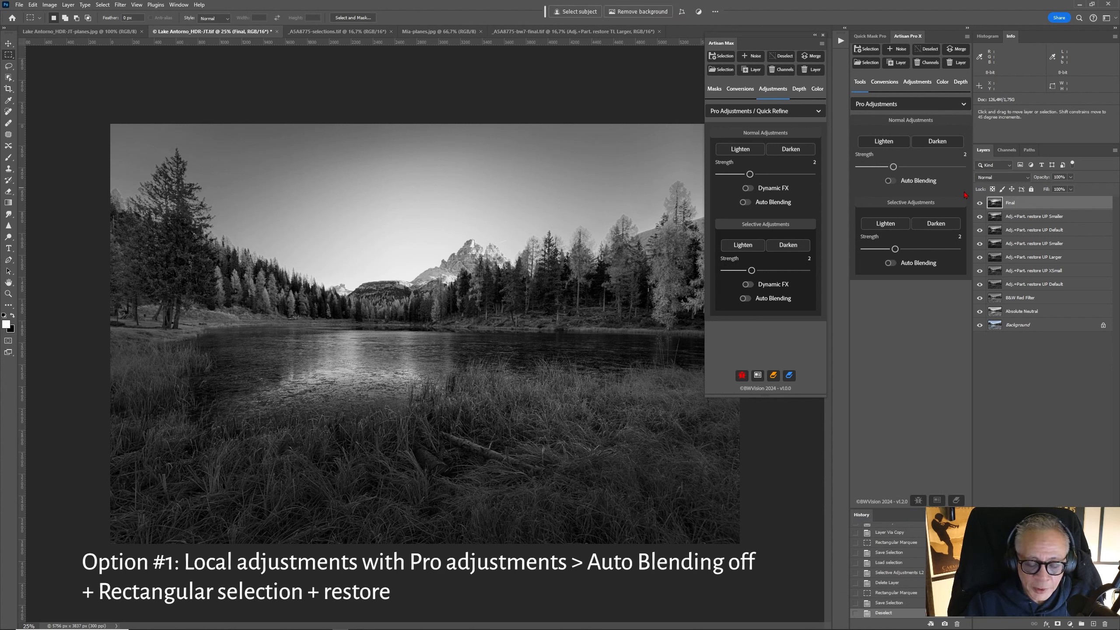
key(ctrl+j)
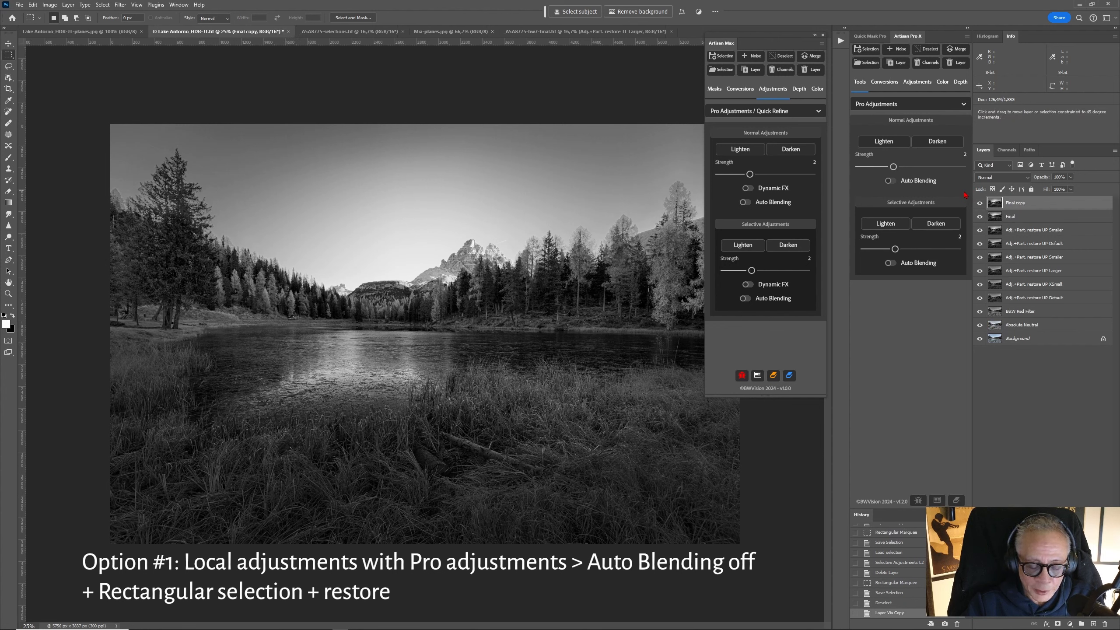
key(ctrl+shift+d)
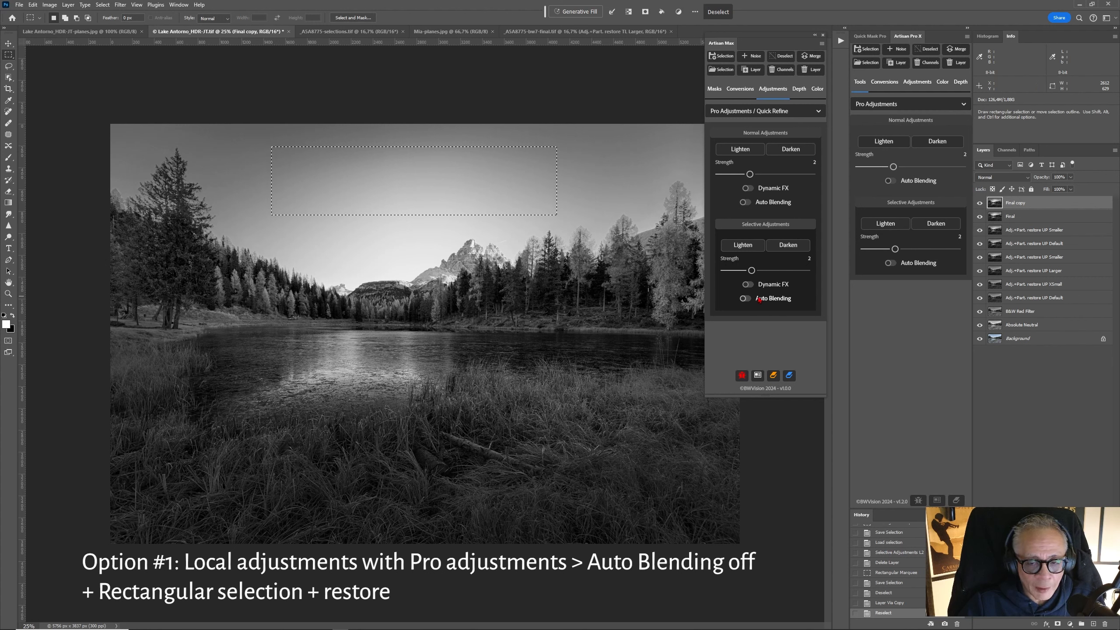
click(745, 249)
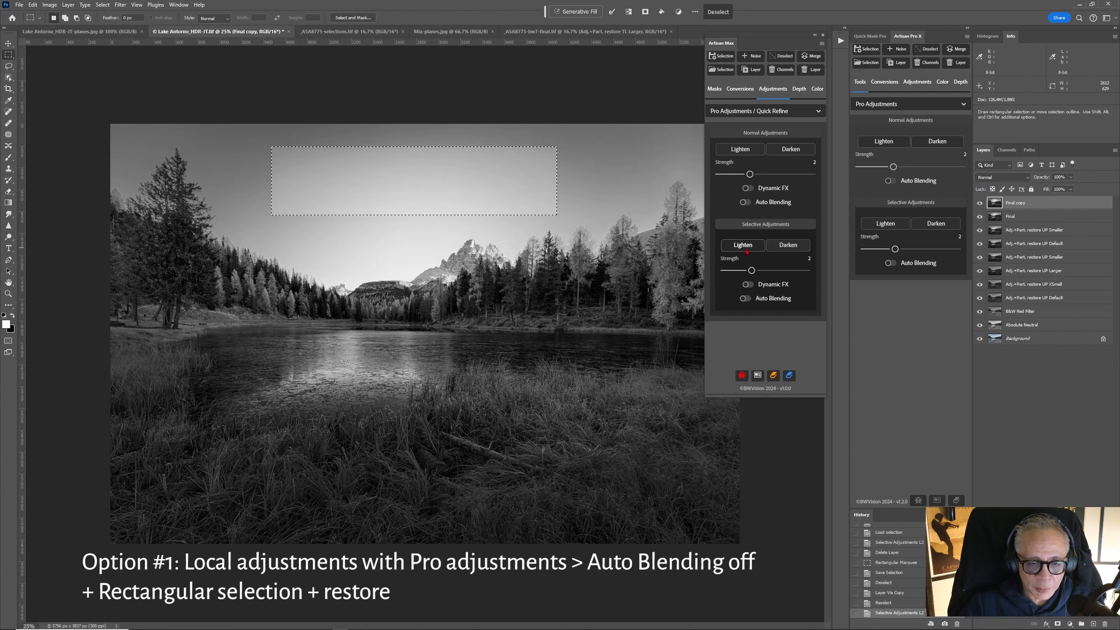
key(ctrl+d)
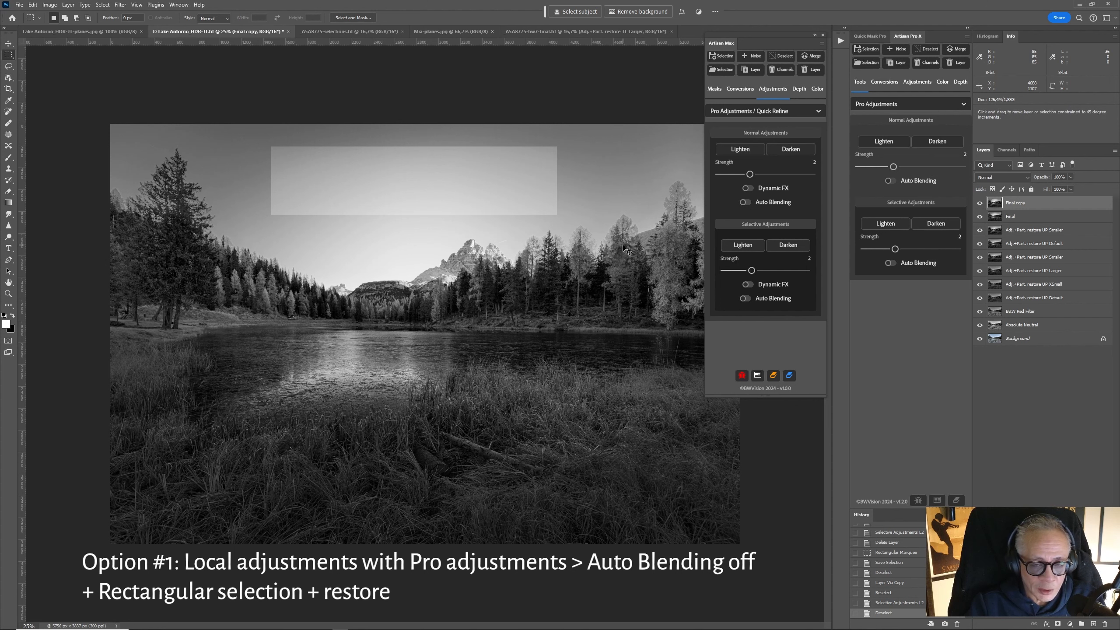
key(ctrl+shift+d)
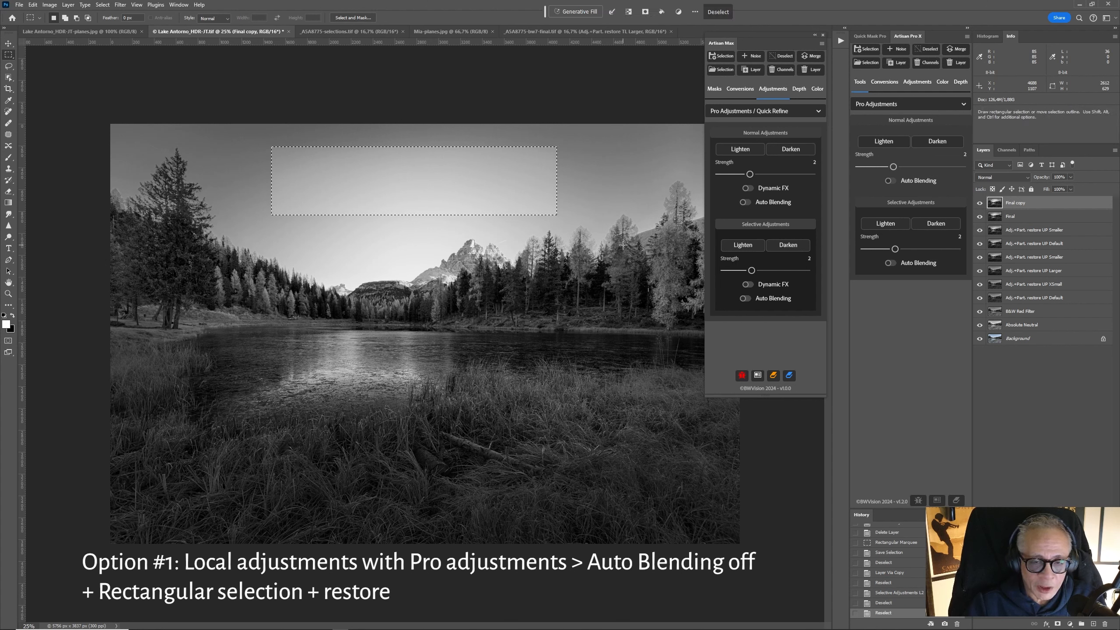
Blend the lightened rectangle into the sky by restoring it from all four sides at range 2, and clear the selection
click(802, 90)
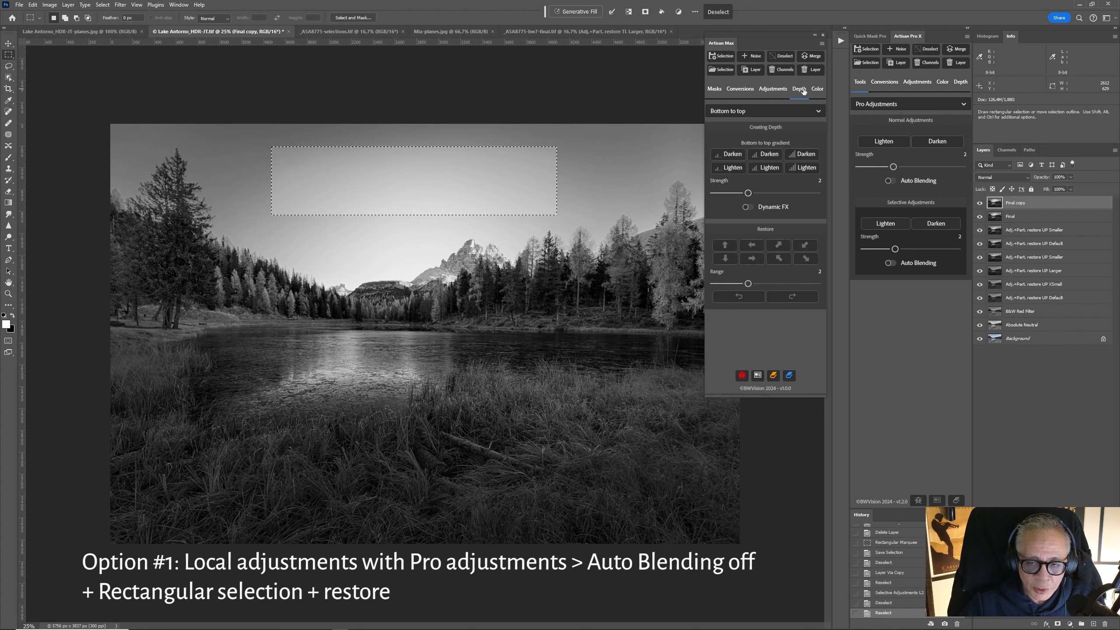
click(734, 250)
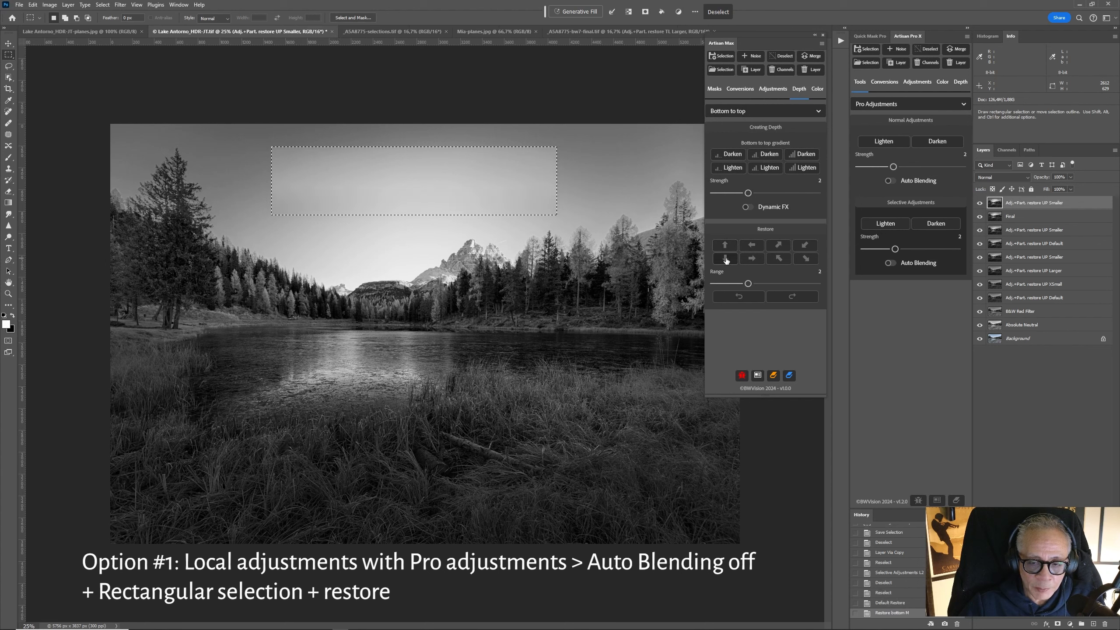
click(726, 259)
click(752, 258)
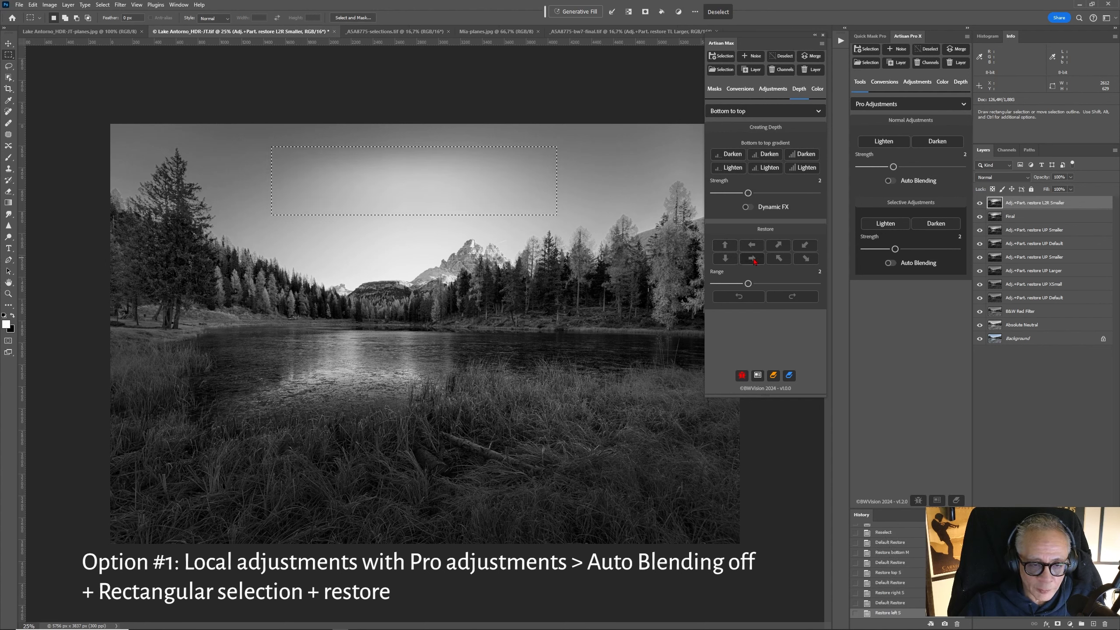
click(752, 248)
key(ctrl+d)
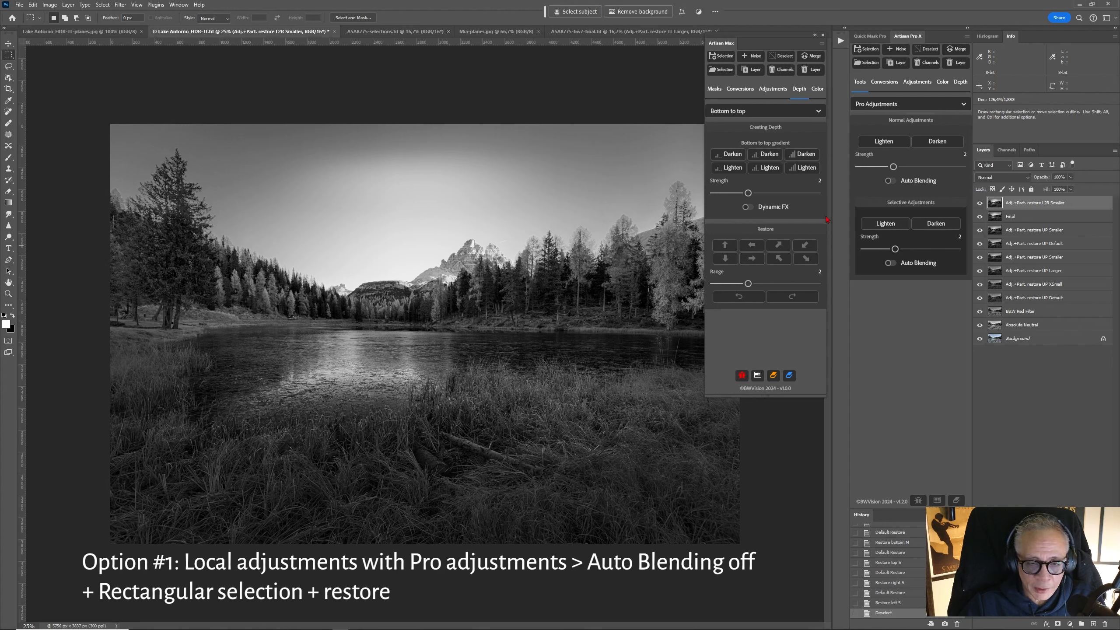
Compare the sky with and without the adjusted layer, leave that layer hidden and make the Final layer active
click(978, 202)
click(979, 203)
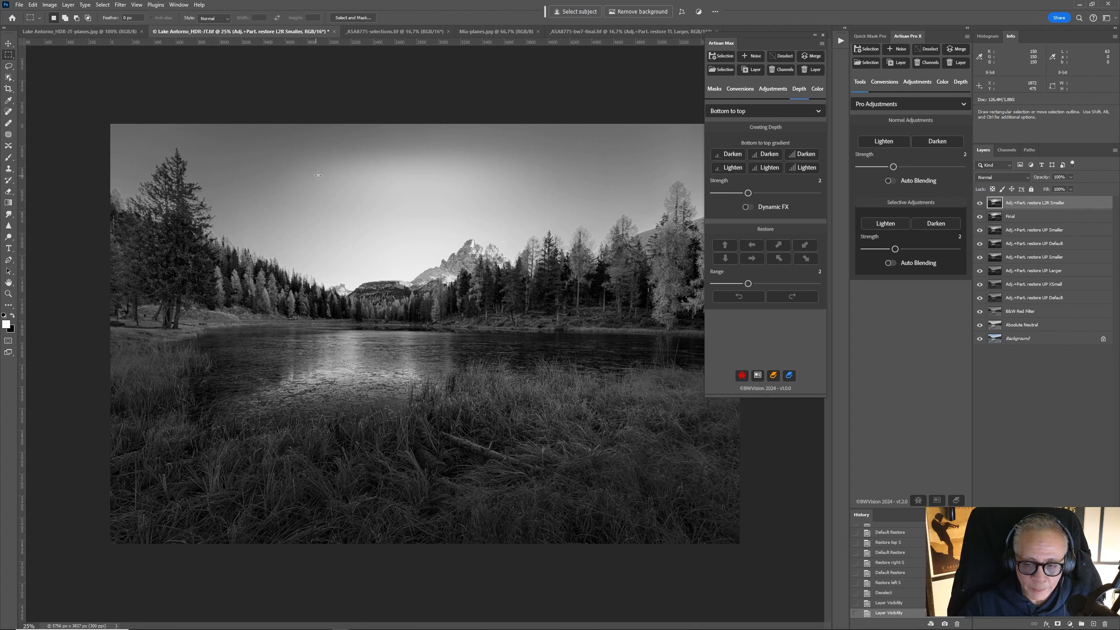
click(979, 203)
click(995, 216)
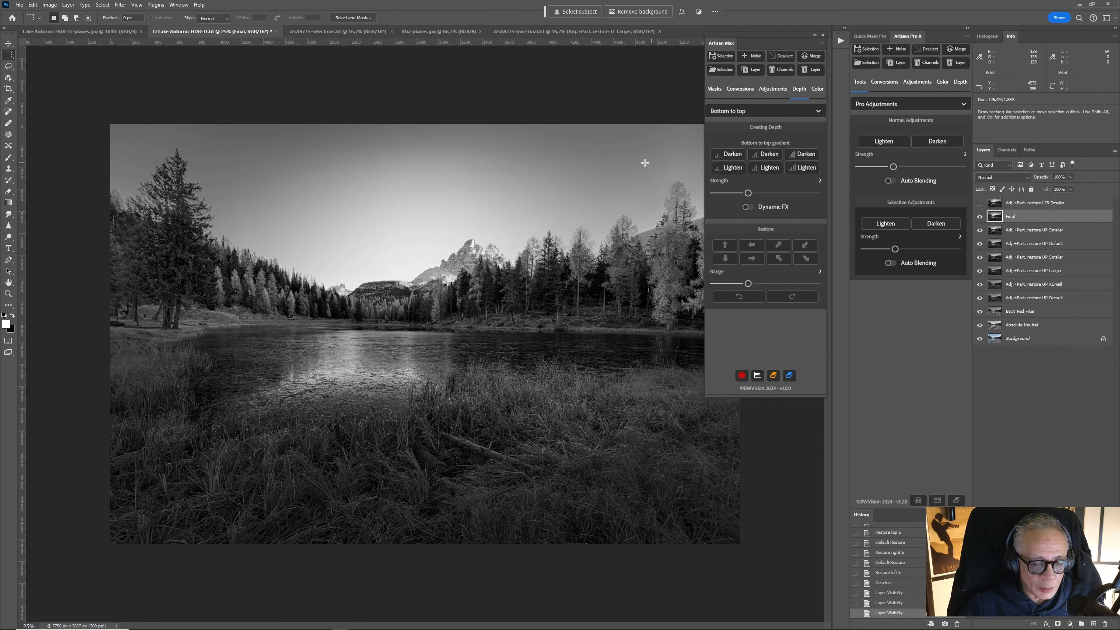
Outline a freehand sky area about 2900 px wide with the Lasso and set Selective Adjustments to strength 1 with Auto Blending on
click(8, 65)
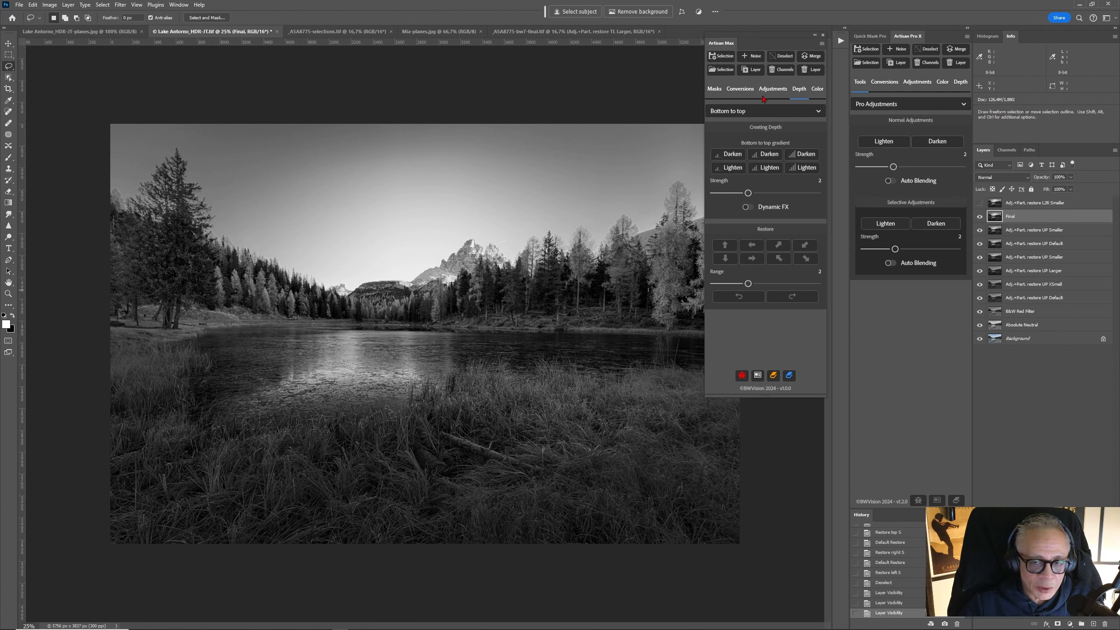
click(773, 89)
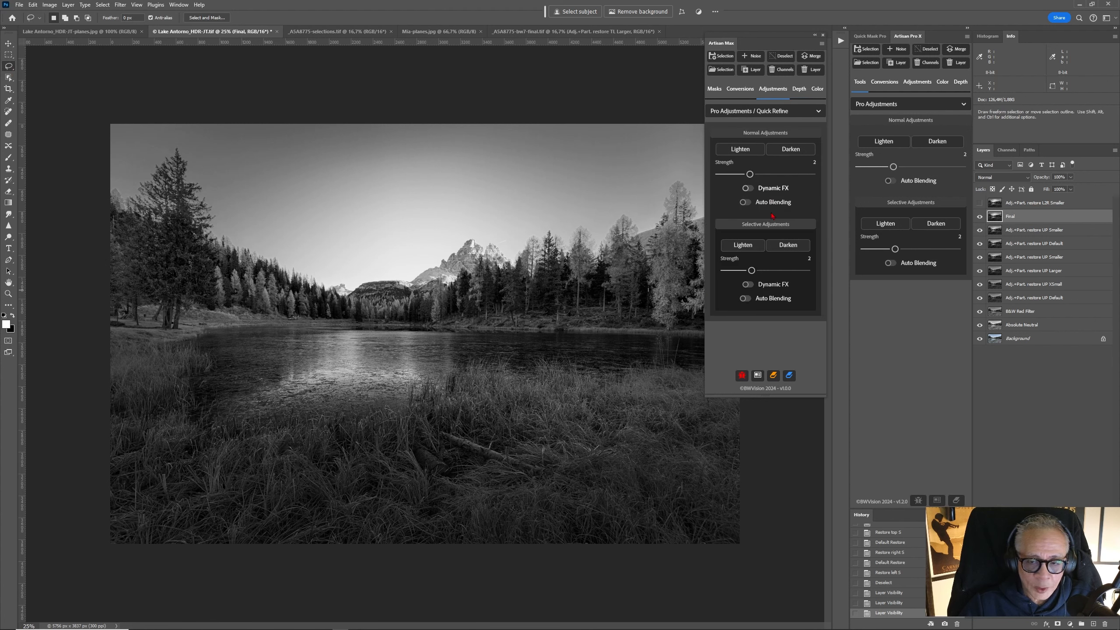
click(745, 299)
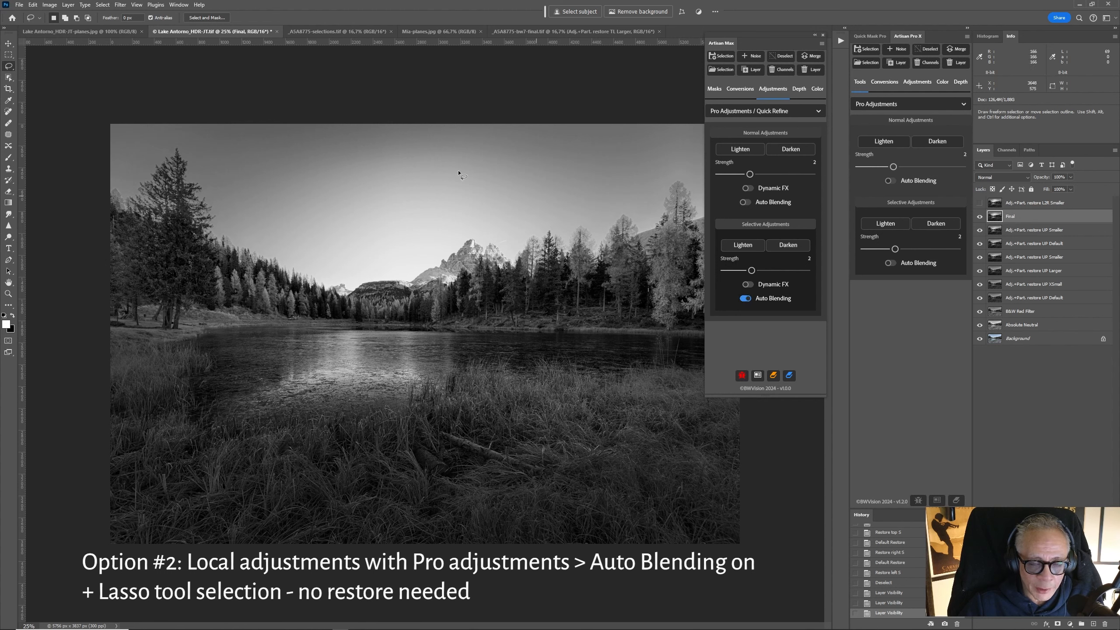
mouse_move(456, 150)
mouse_down()
mouse_move(247, 158)
mouse_move(305, 216)
mouse_move(444, 231)
mouse_move(530, 211)
mouse_move(562, 180)
mouse_move(518, 149)
mouse_move(454, 150)
mouse_up()
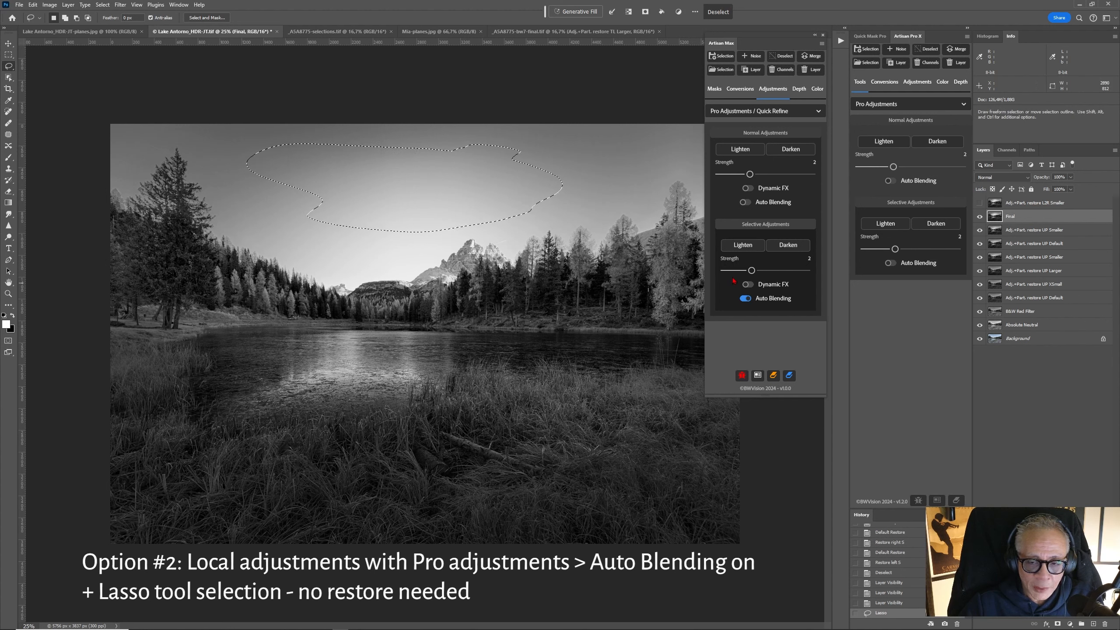
drag(751, 269, 723, 270)
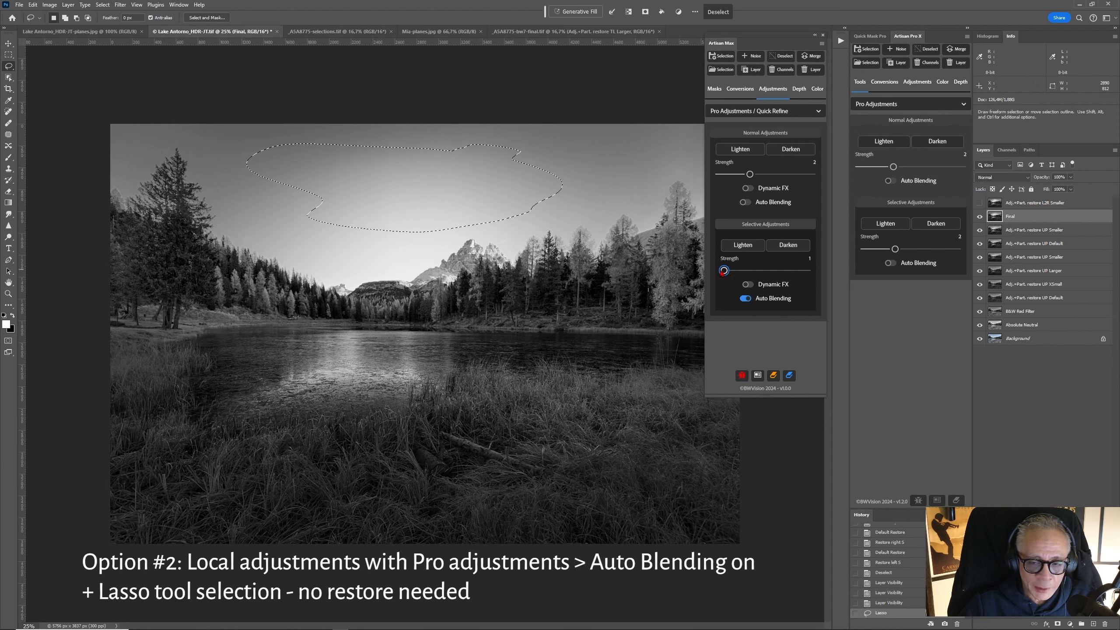
Try lightening the lassoed sky area with the Selective Adjustment, clear the selection and toggle the Final layer's visibility to compare
click(740, 249)
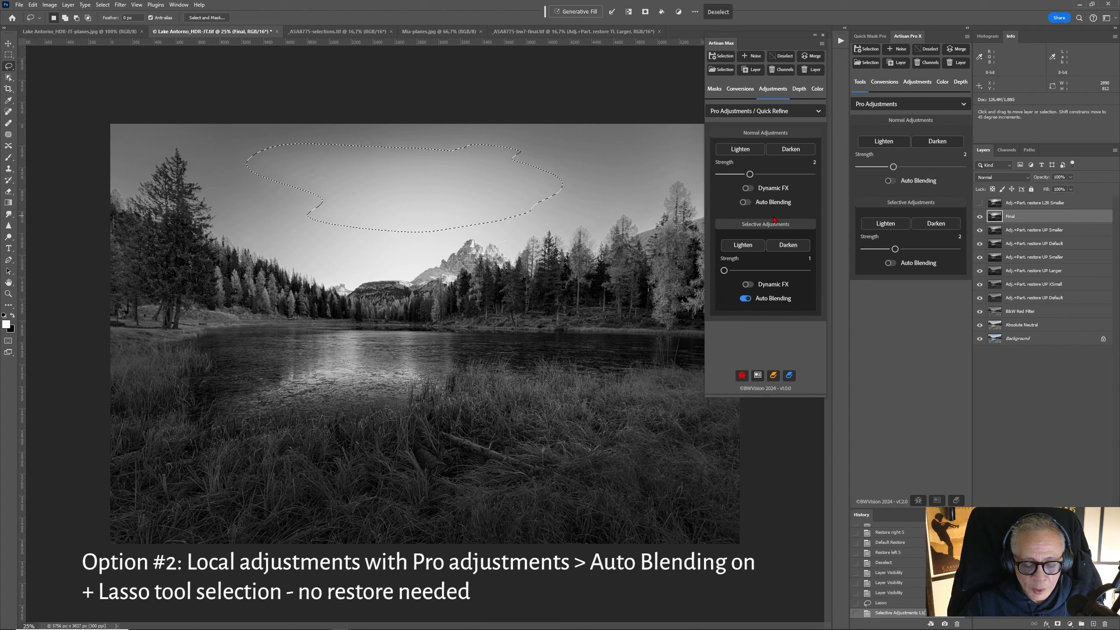
key(ctrl+d)
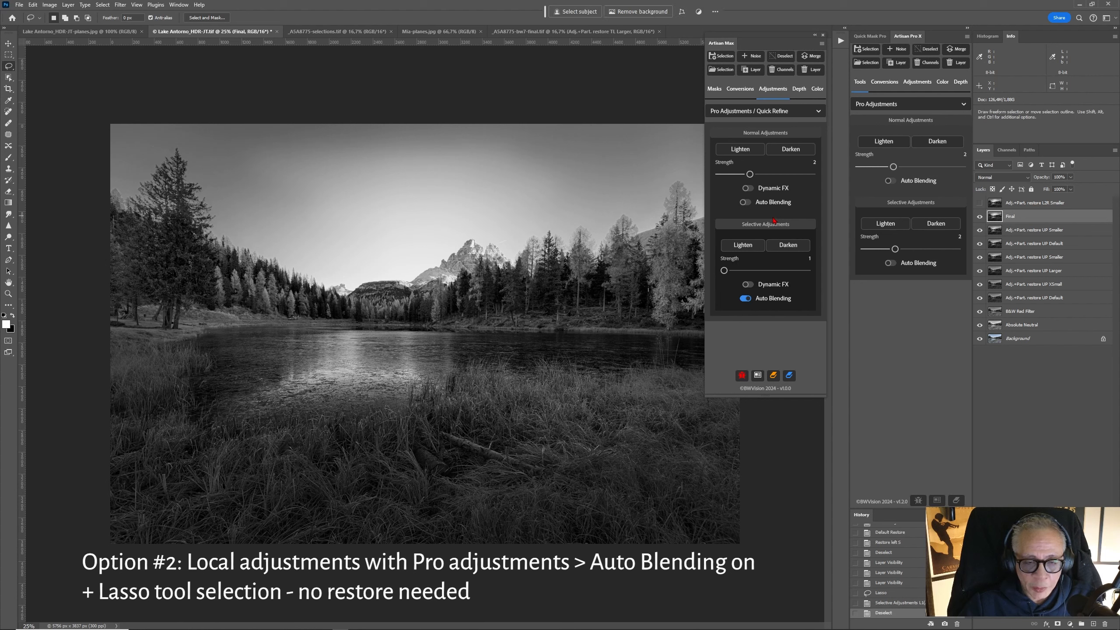
click(980, 216)
click(979, 217)
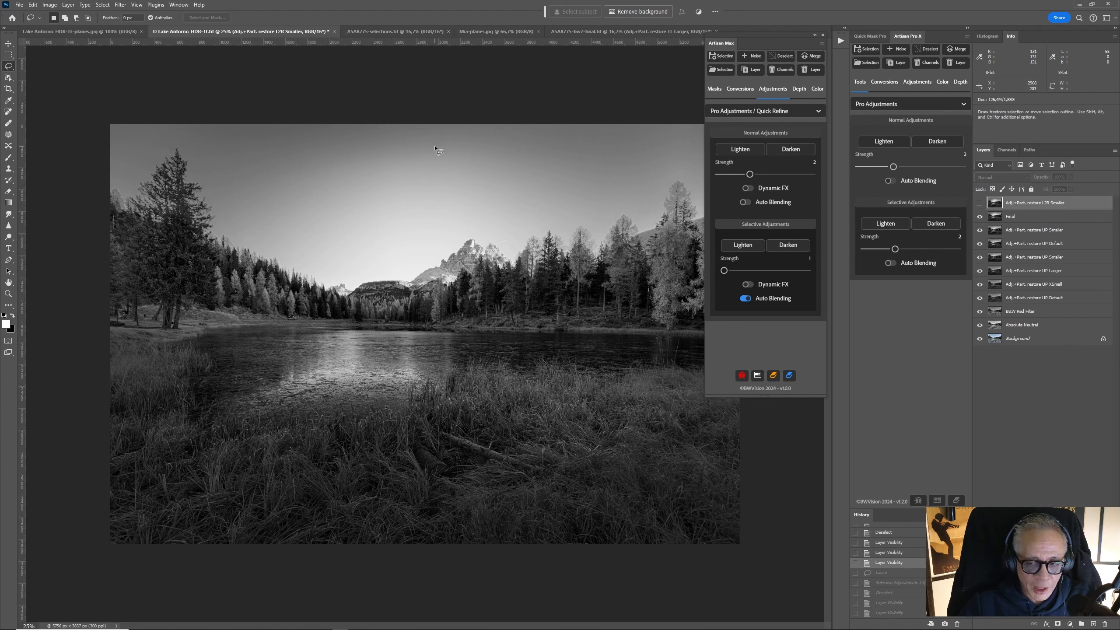
Make the Final layer active, try a freehand Lasso outline in the sky above the mountain and clear it
click(994, 217)
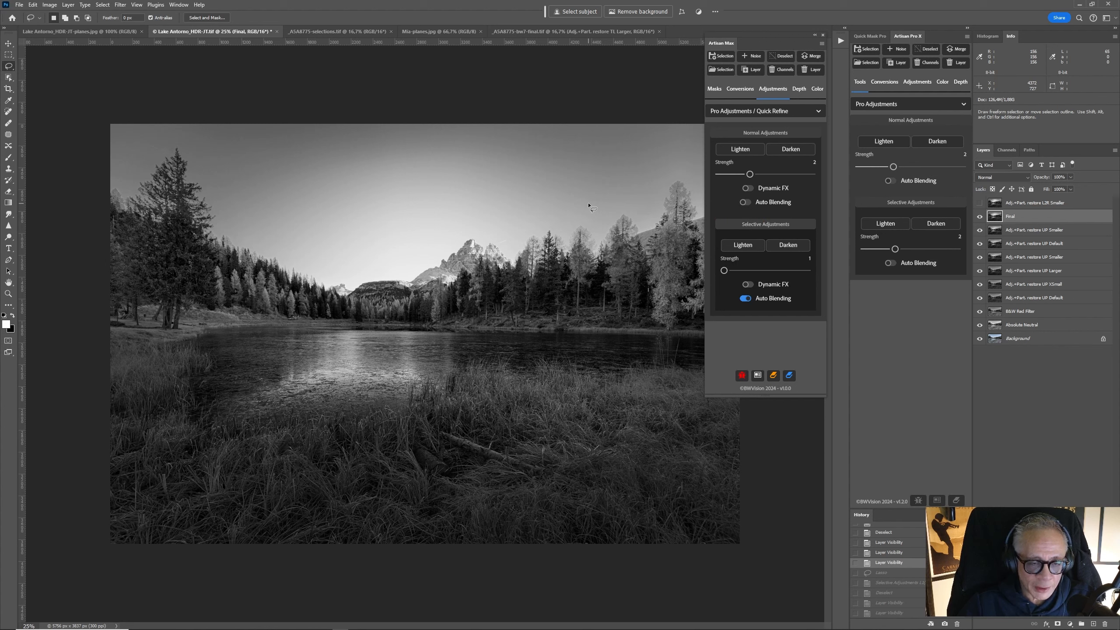
mouse_move(367, 145)
mouse_down()
mouse_move(309, 165)
mouse_move(435, 225)
mouse_move(399, 154)
mouse_up()
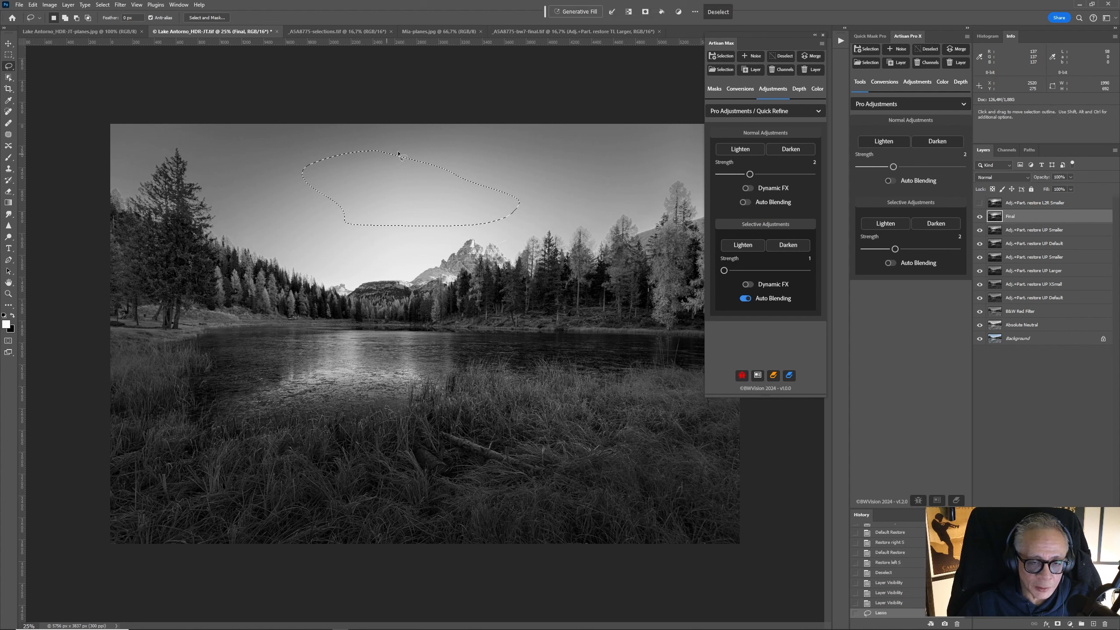
click(442, 172)
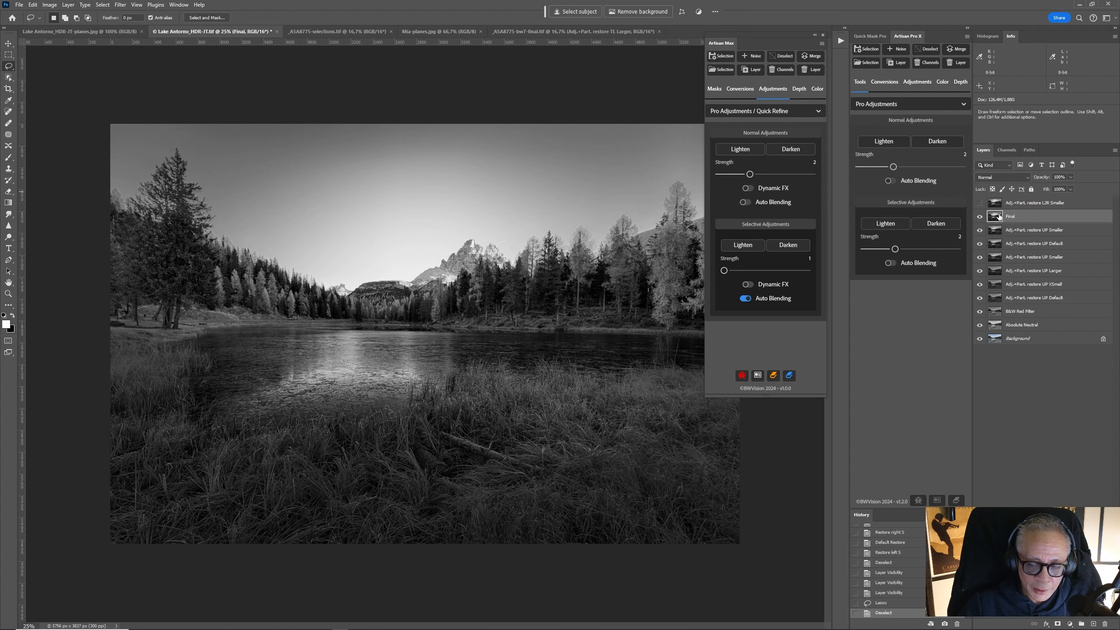
Examine the luminosity mask channels from Lights1.75 through Lights3.25 and return to the composite view
click(1007, 149)
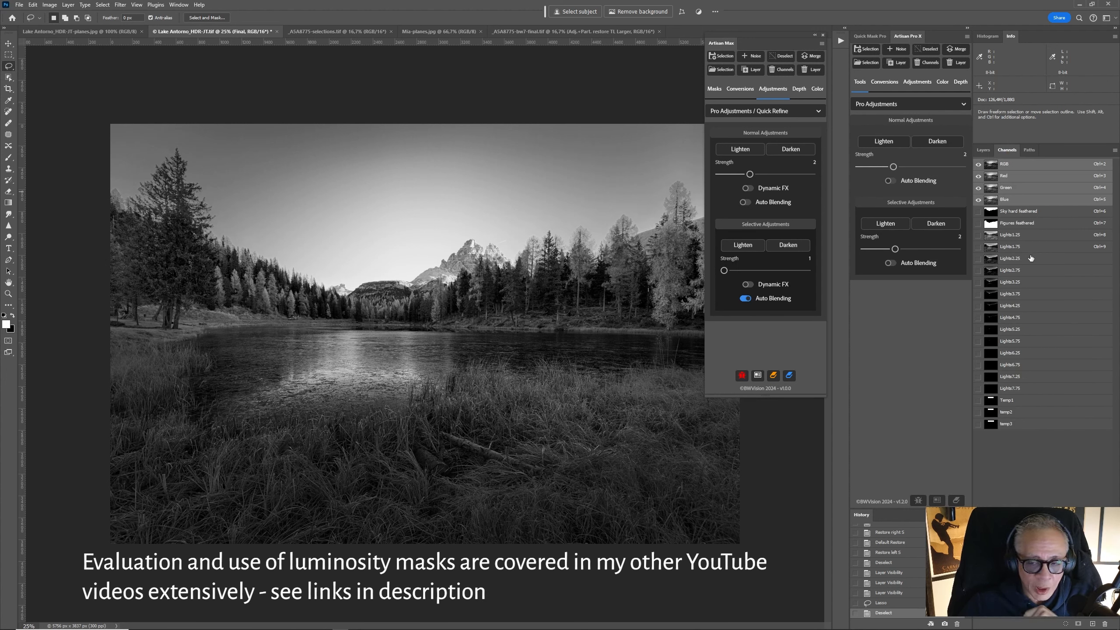
click(1015, 246)
click(1015, 259)
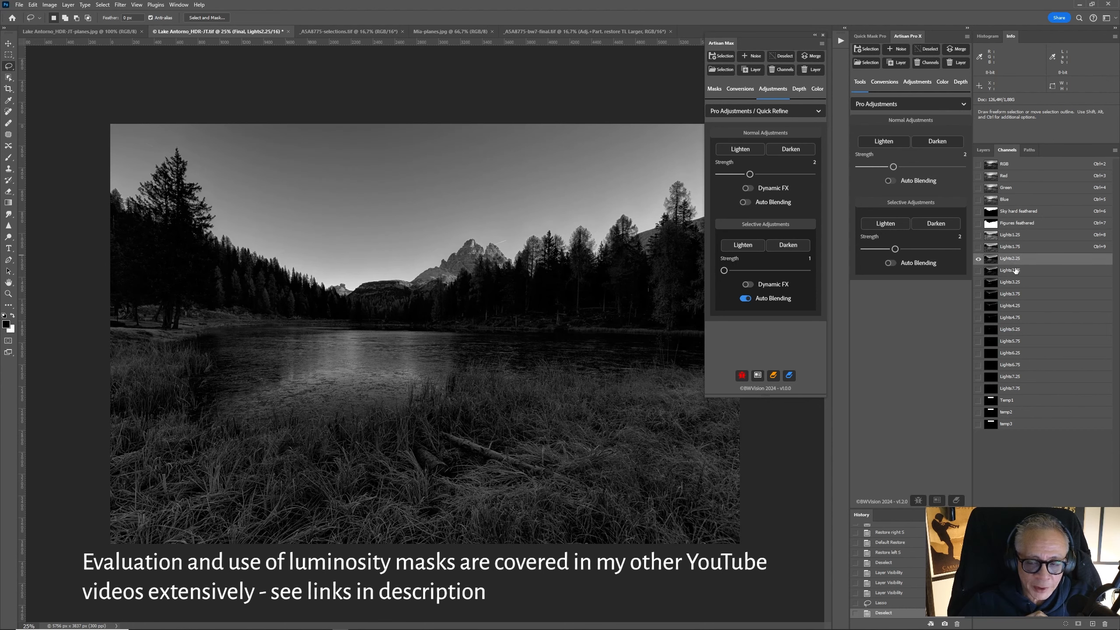
click(1015, 271)
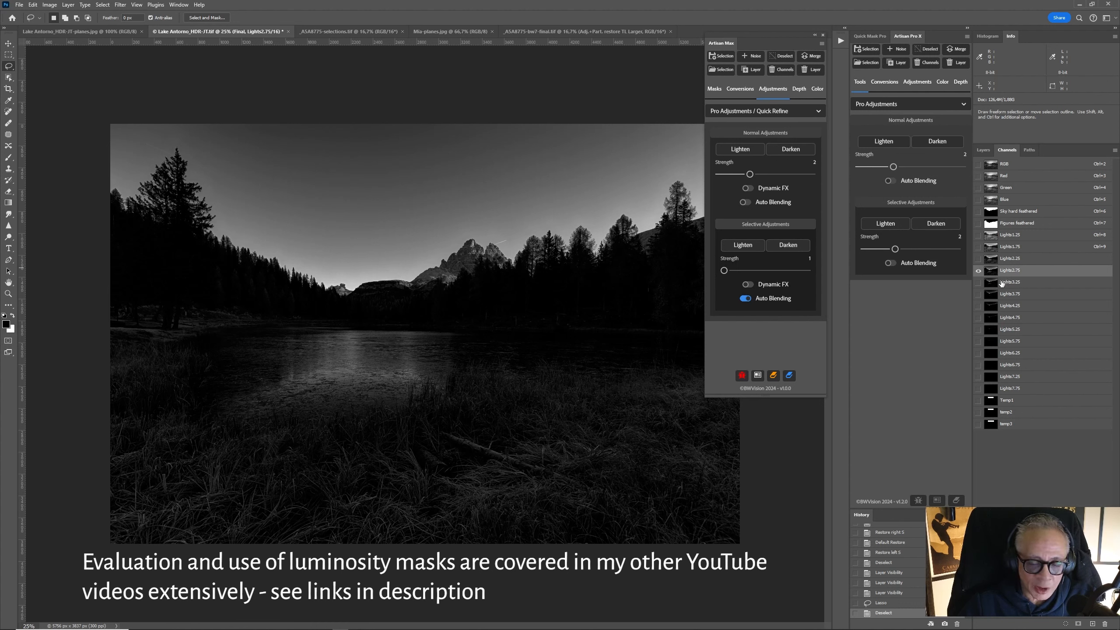
click(1002, 285)
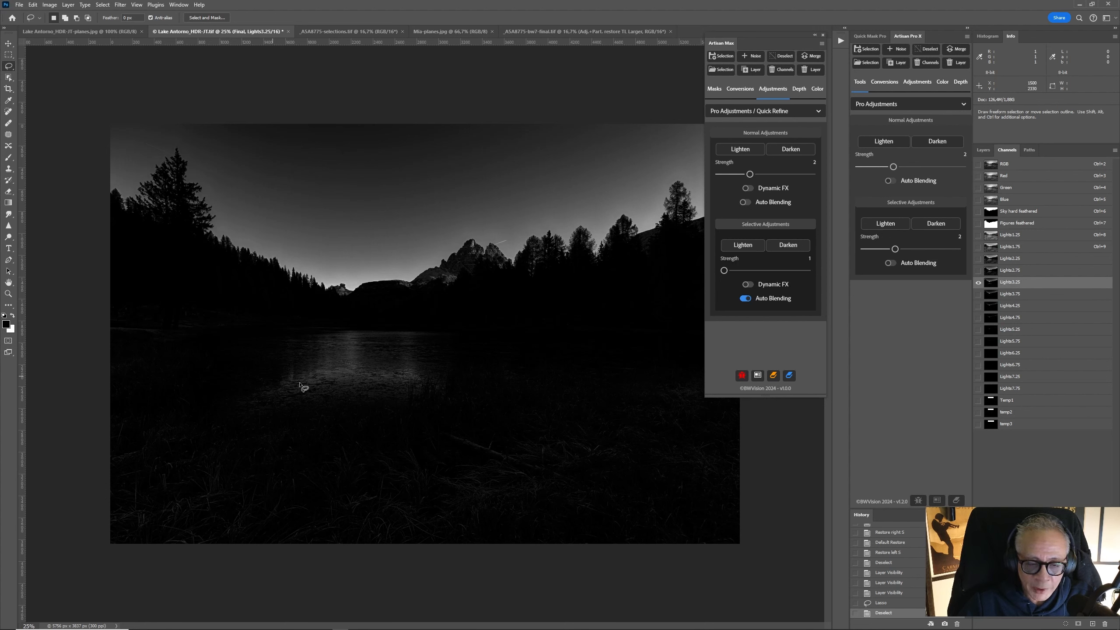
key(ctrl+2)
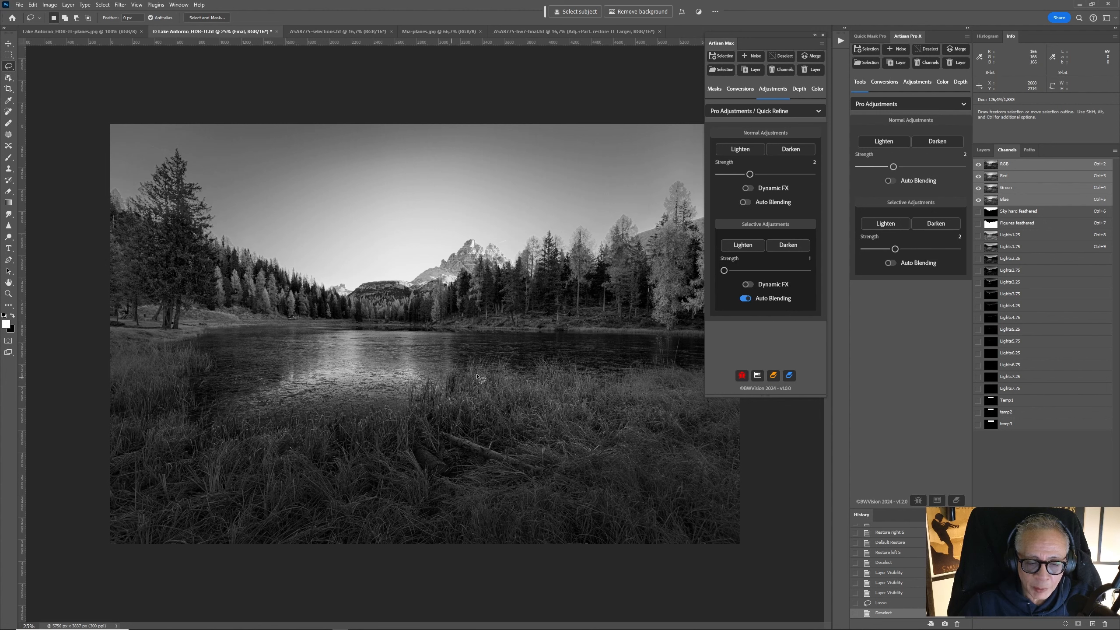
Compare the Lights2.75 and Lights3.25 masks for the lake reflection, and return to the RGB composite and the layer list
click(1013, 283)
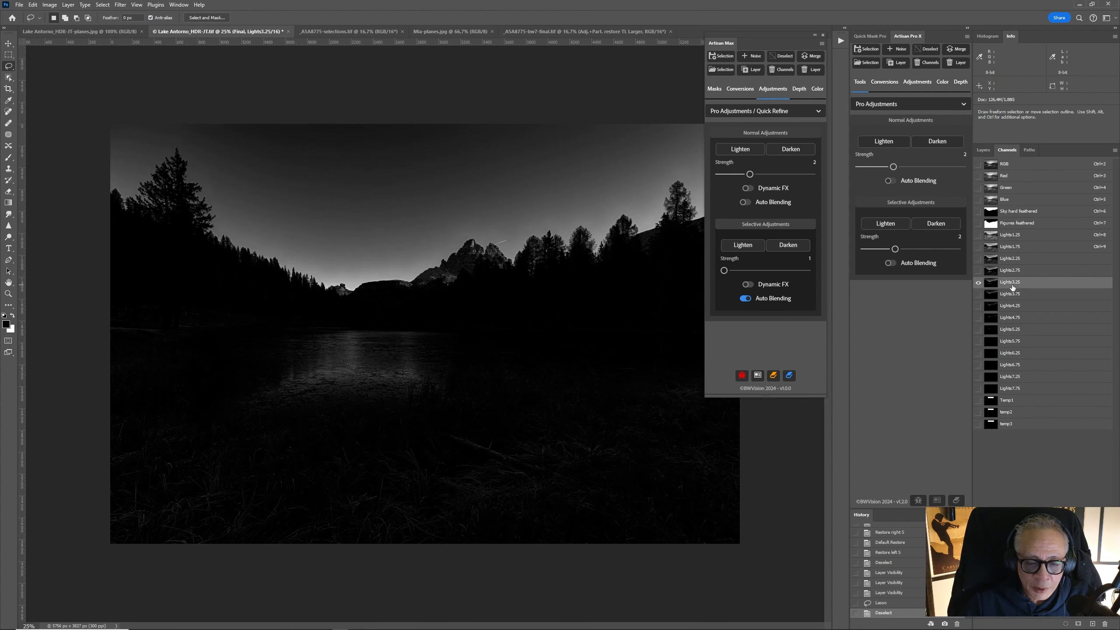
click(1012, 271)
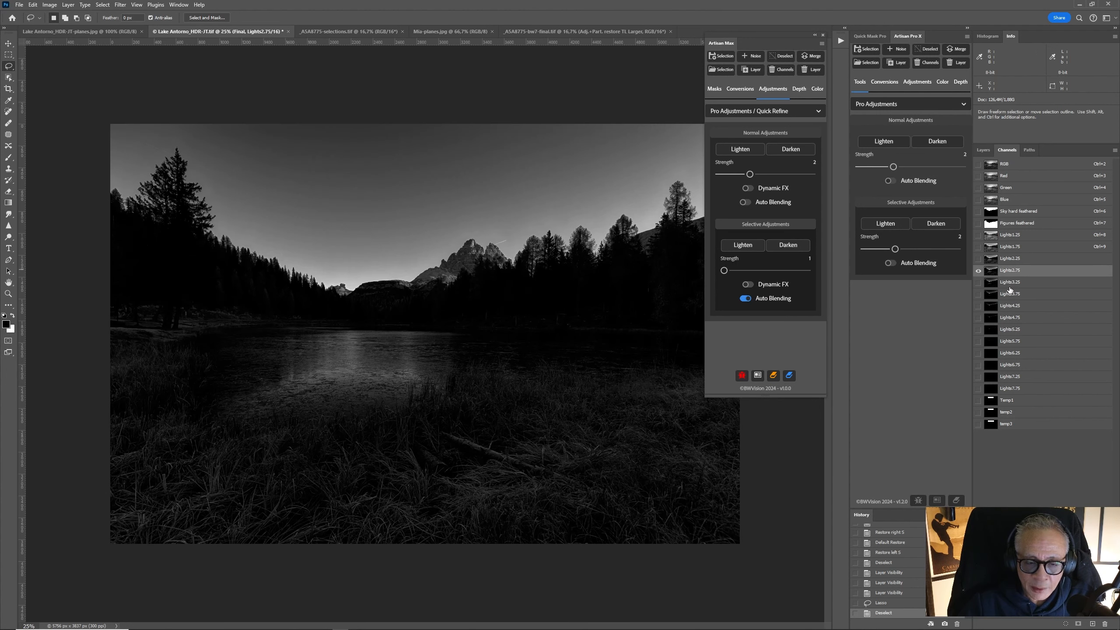
click(1009, 284)
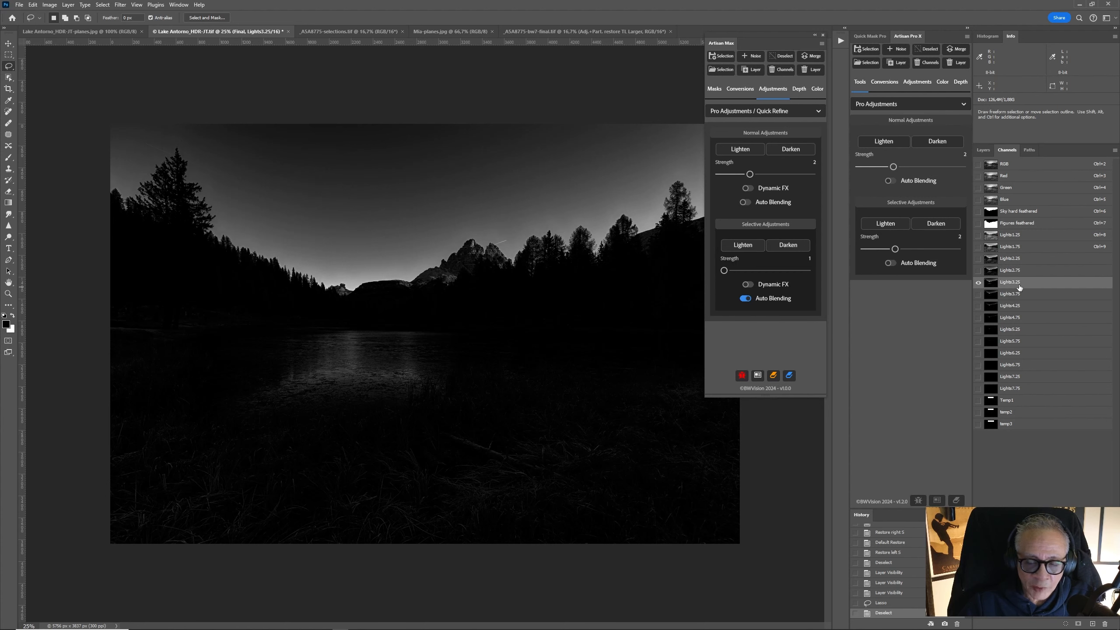
click(1012, 164)
click(987, 152)
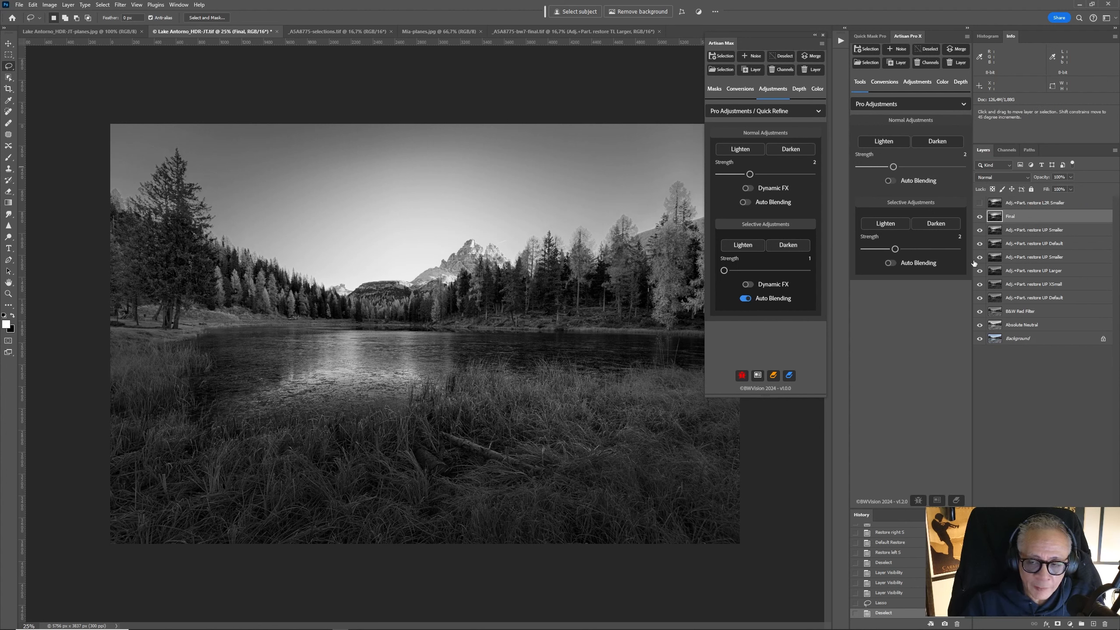
On a duplicate of the Final layer, outline the lake freehand about 4684 px wide and set Selective Adjustments strength to 2
key(ctrl+j)
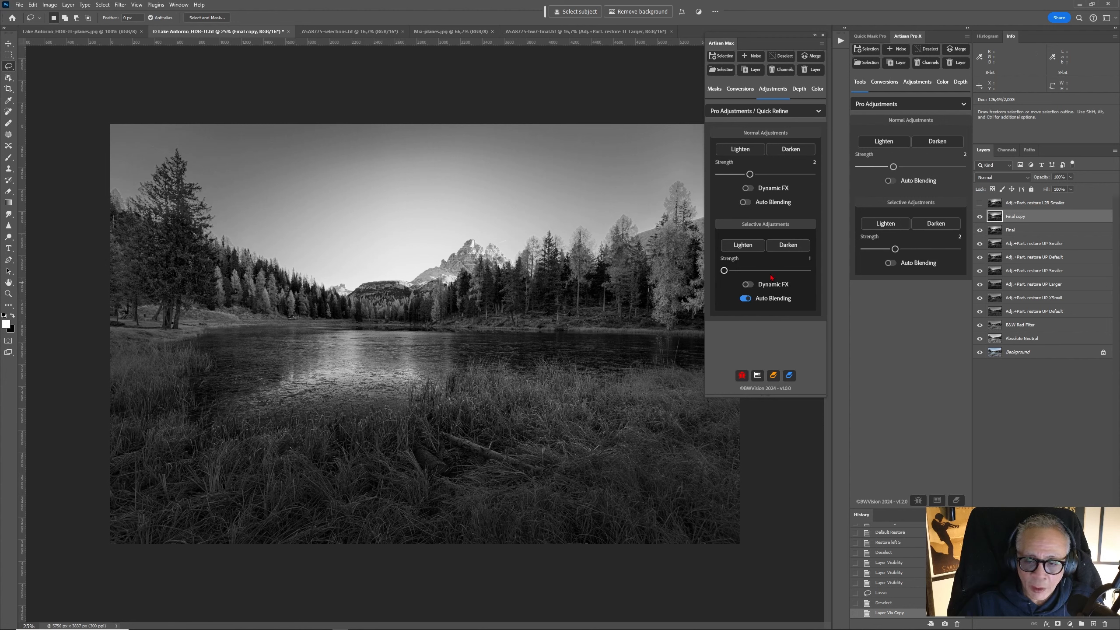
mouse_move(489, 387)
mouse_down()
mouse_move(595, 386)
mouse_move(665, 363)
mouse_move(685, 343)
mouse_move(651, 331)
mouse_move(320, 318)
mouse_move(213, 324)
mouse_move(173, 358)
mouse_move(221, 422)
mouse_move(352, 380)
mouse_move(514, 390)
mouse_up()
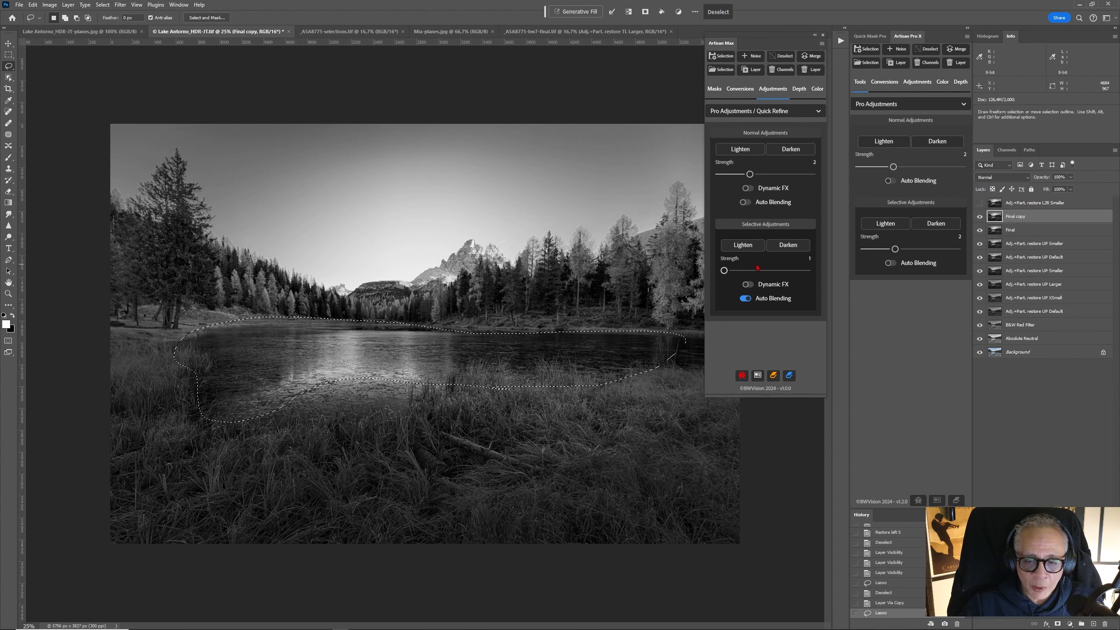
drag(724, 270, 752, 269)
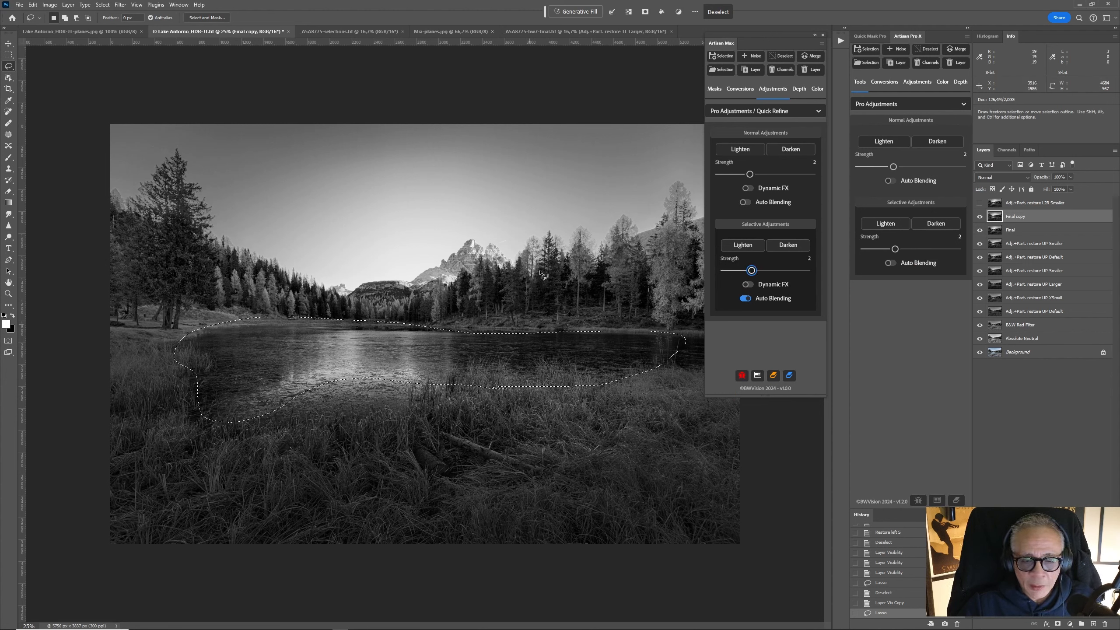
Load the Lights3.25 channel as a selection intersected with the lake outline
click(721, 69)
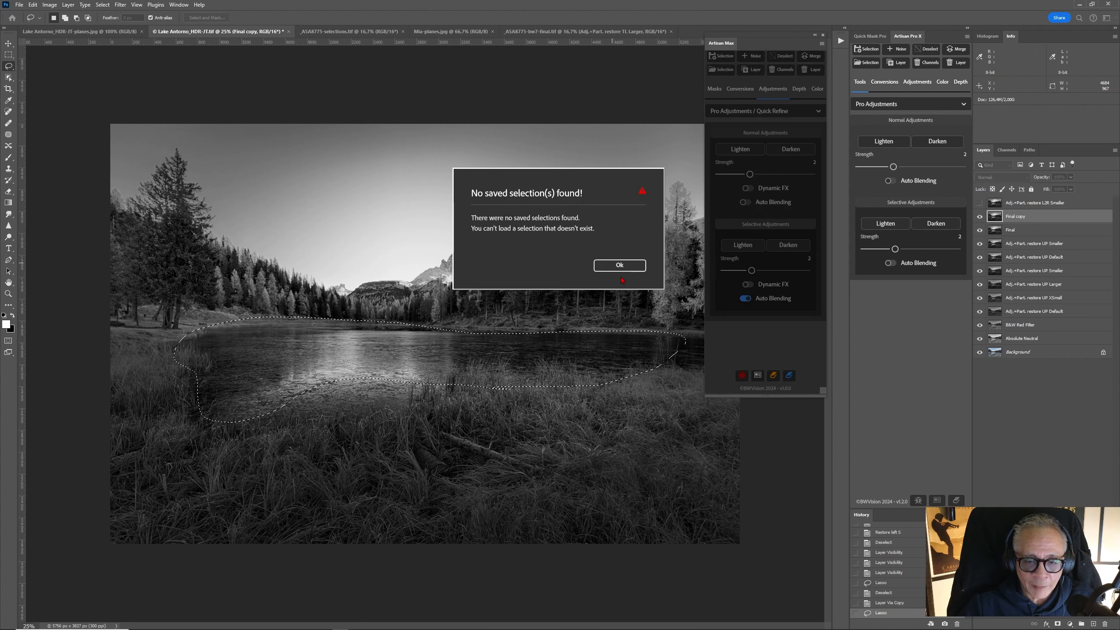
click(601, 268)
click(590, 284)
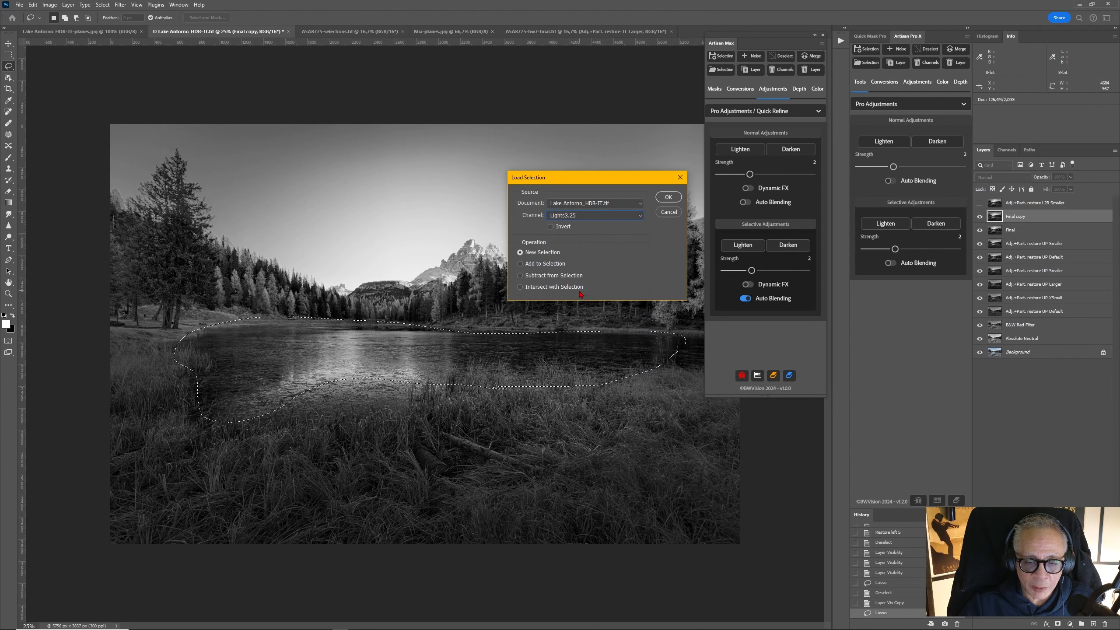
click(573, 287)
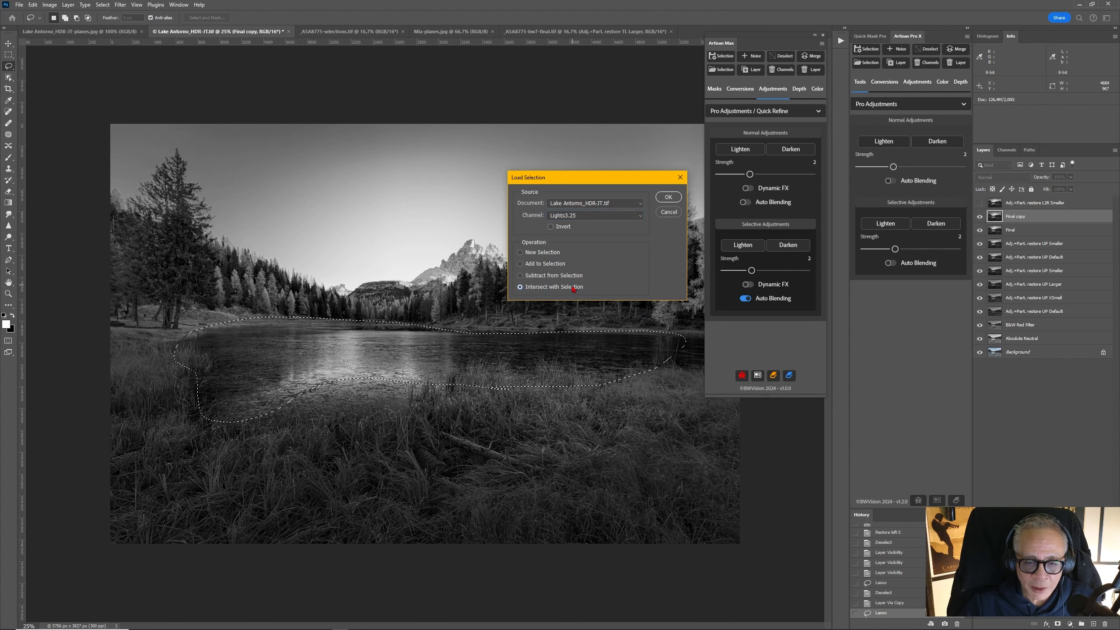
click(668, 197)
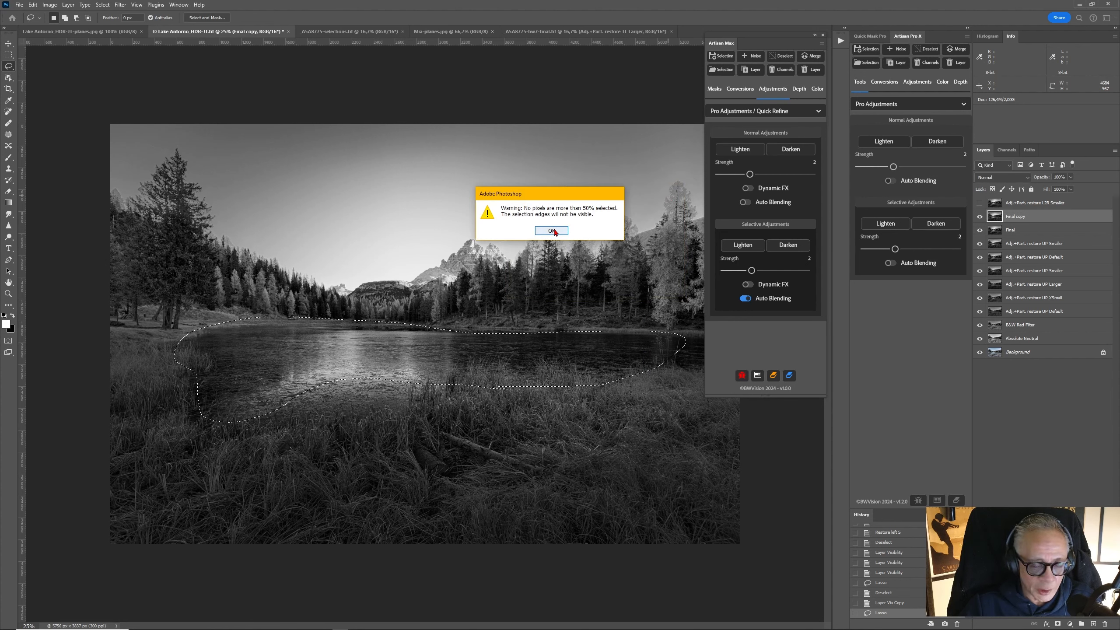
click(551, 230)
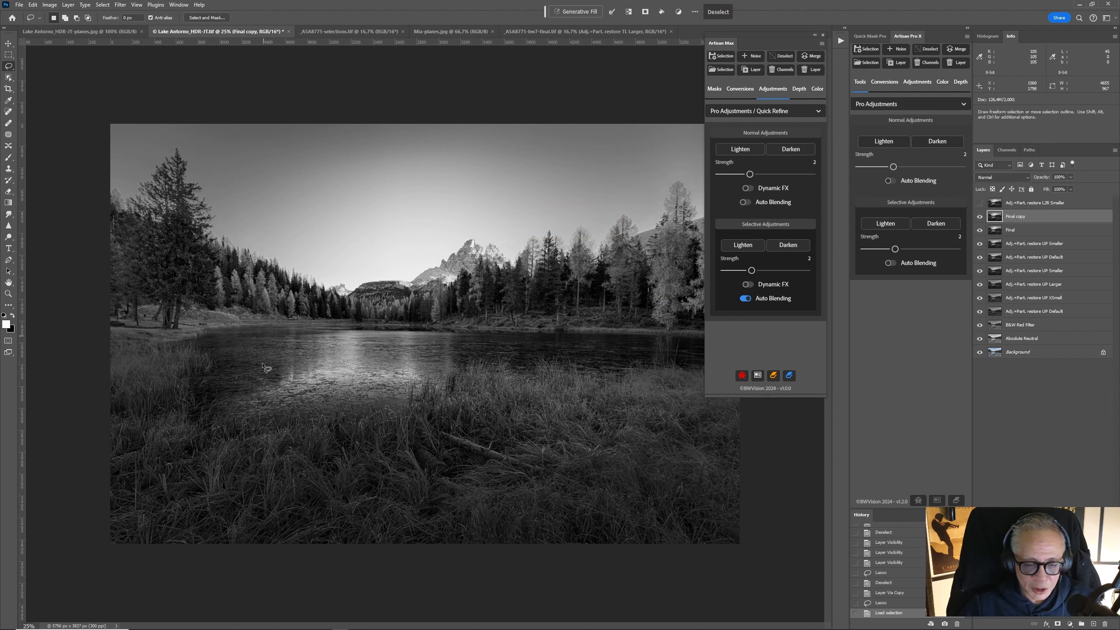
Lighten the masked lake reflection eight times with the Selective Adjustment at strength 2 with Auto Blending, and clear the selection
click(747, 247)
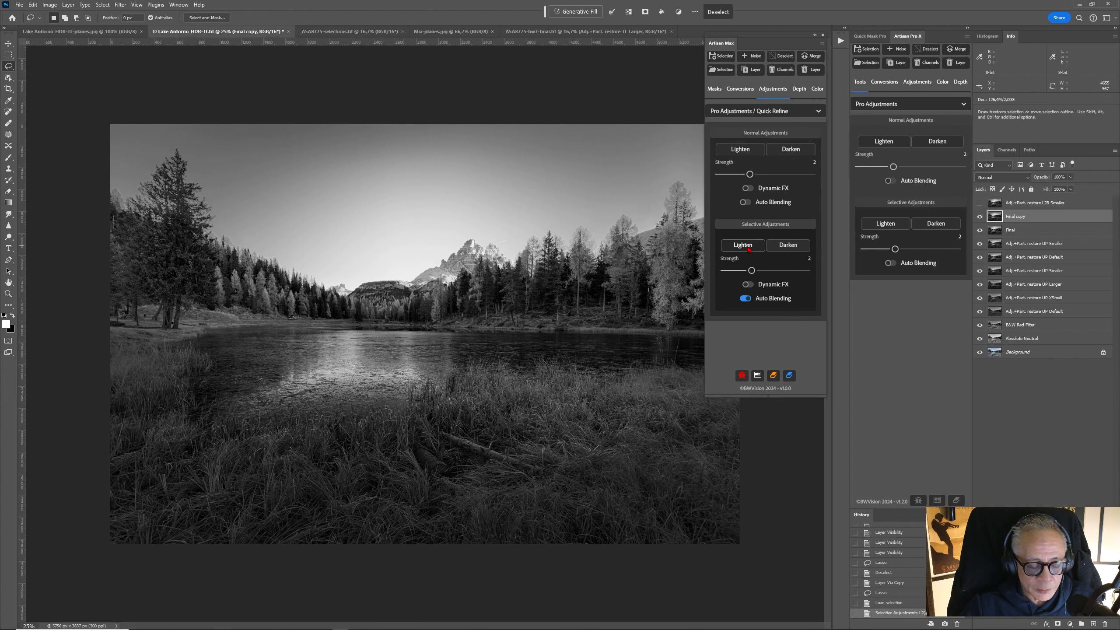
click(746, 246)
click(747, 247)
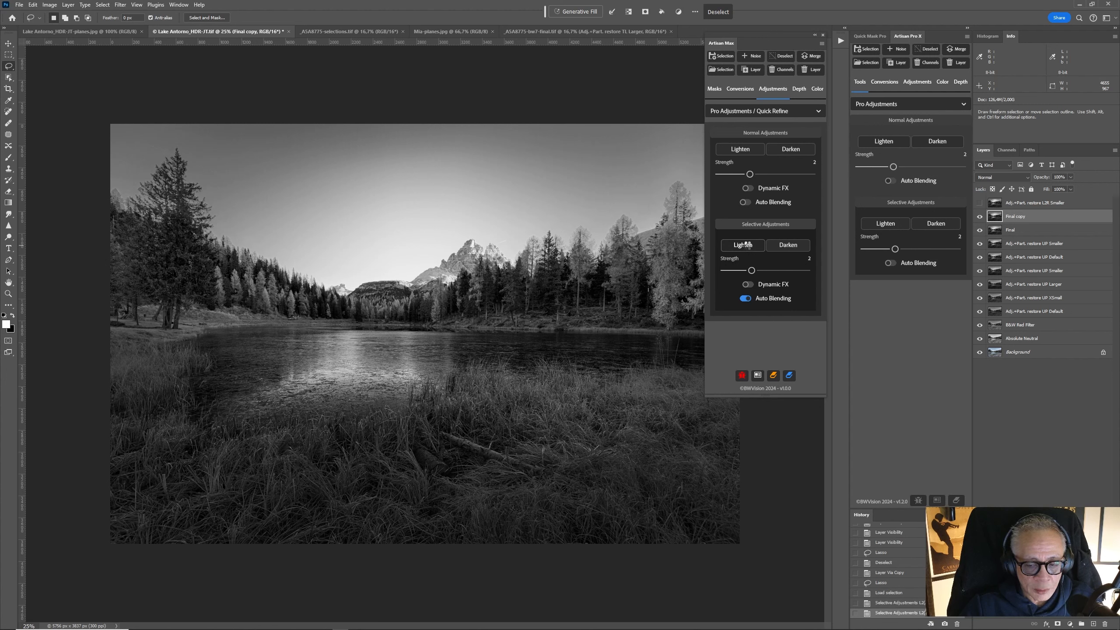
click(747, 247)
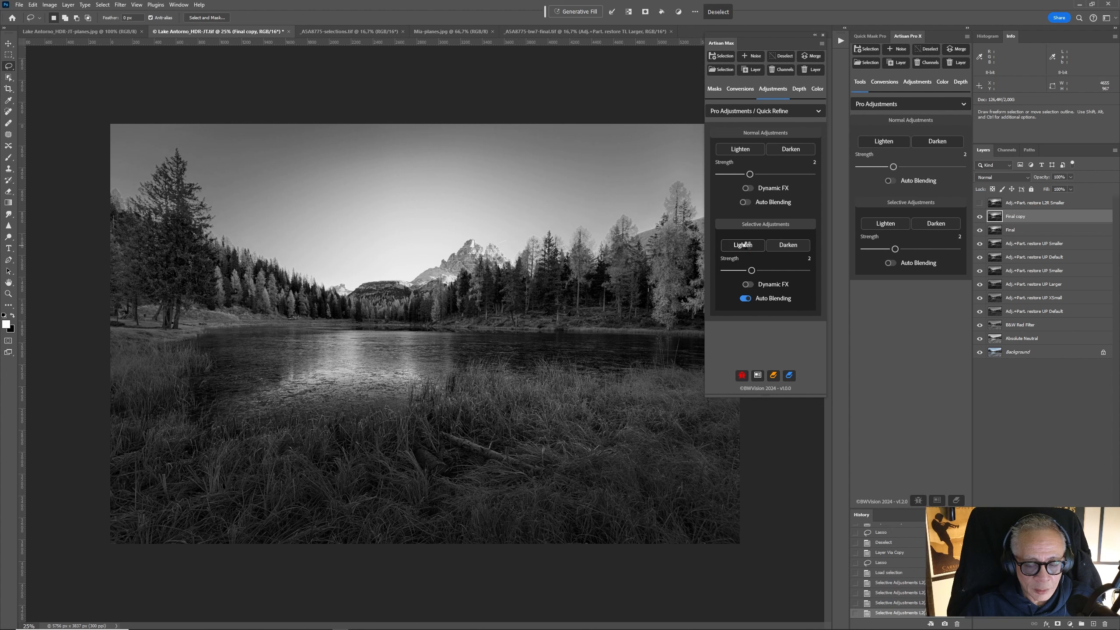
click(743, 245)
click(745, 246)
click(746, 247)
click(747, 248)
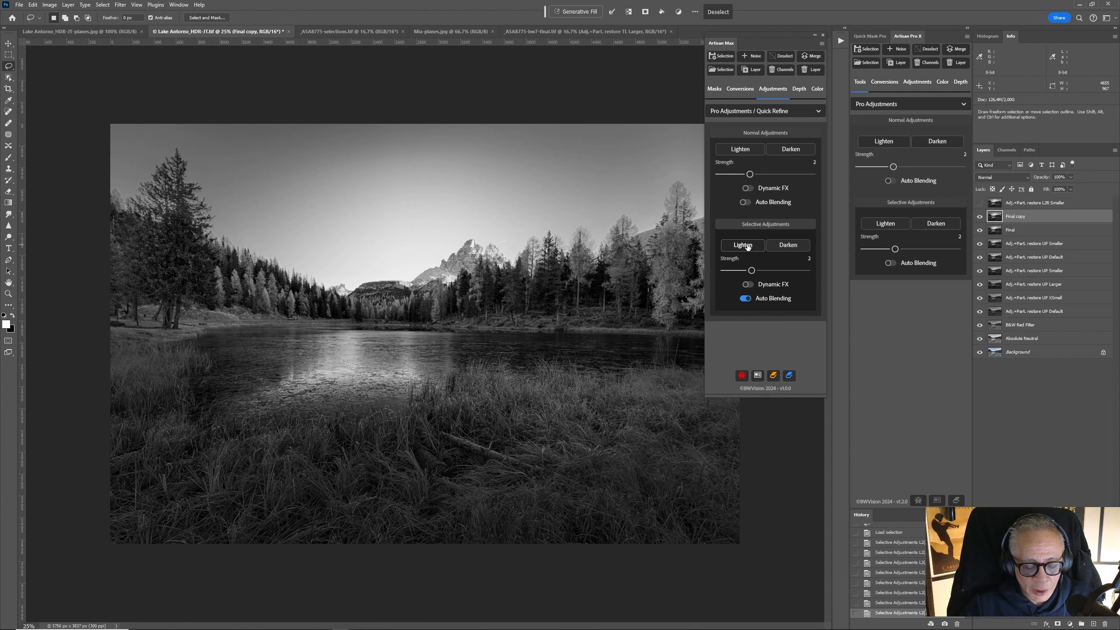
key(ctrl+d)
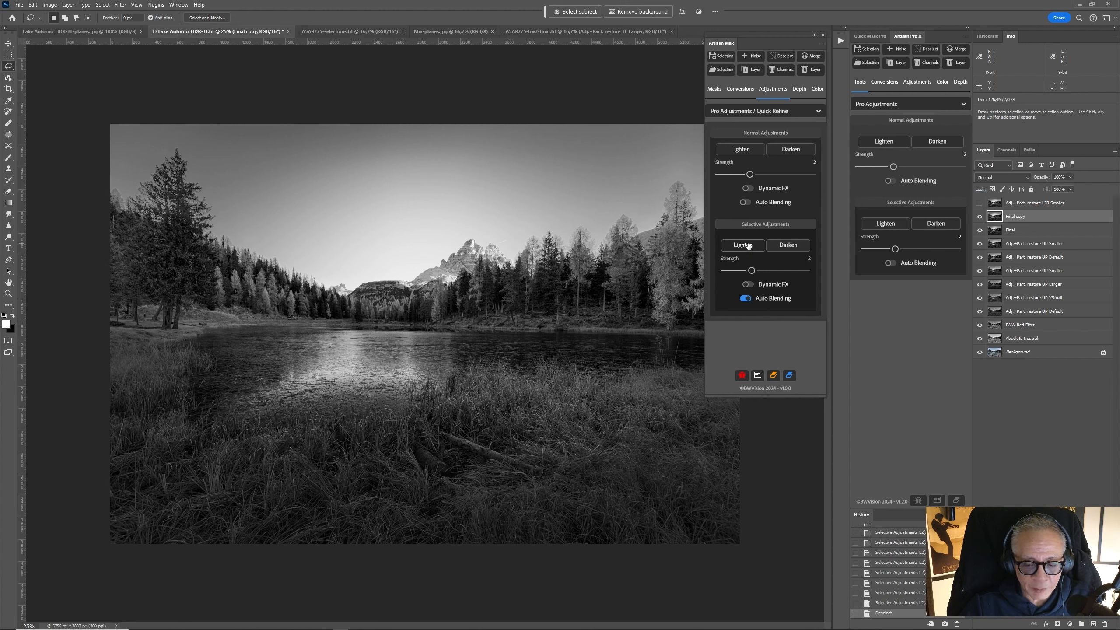
Compare the lake with and without the Final copy layer, both in the whole image and close up at 66.67%
click(978, 224)
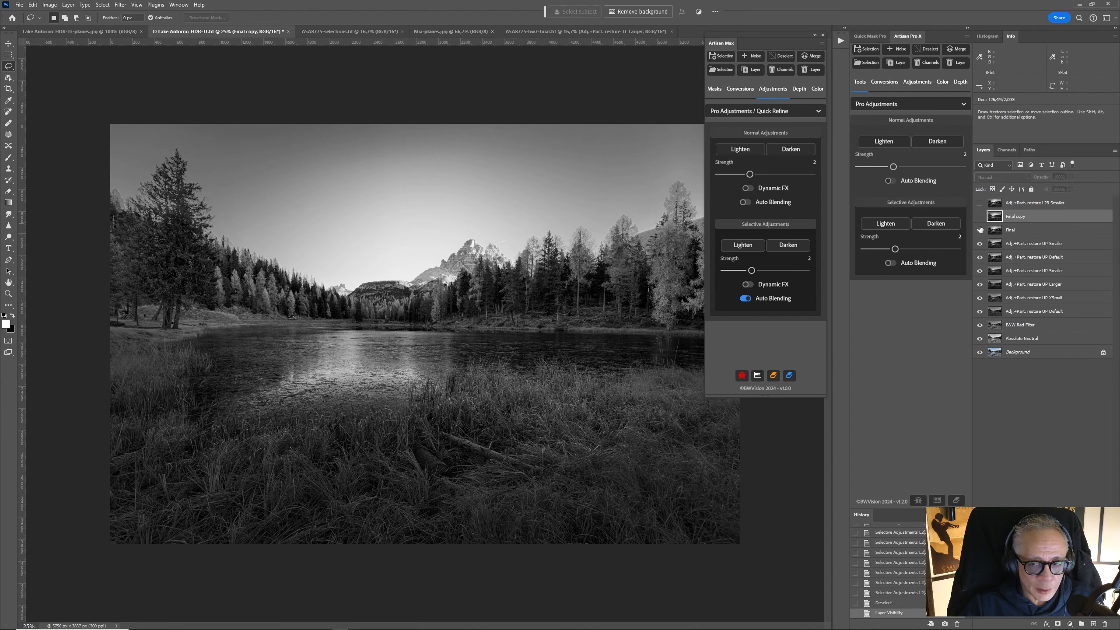
click(979, 220)
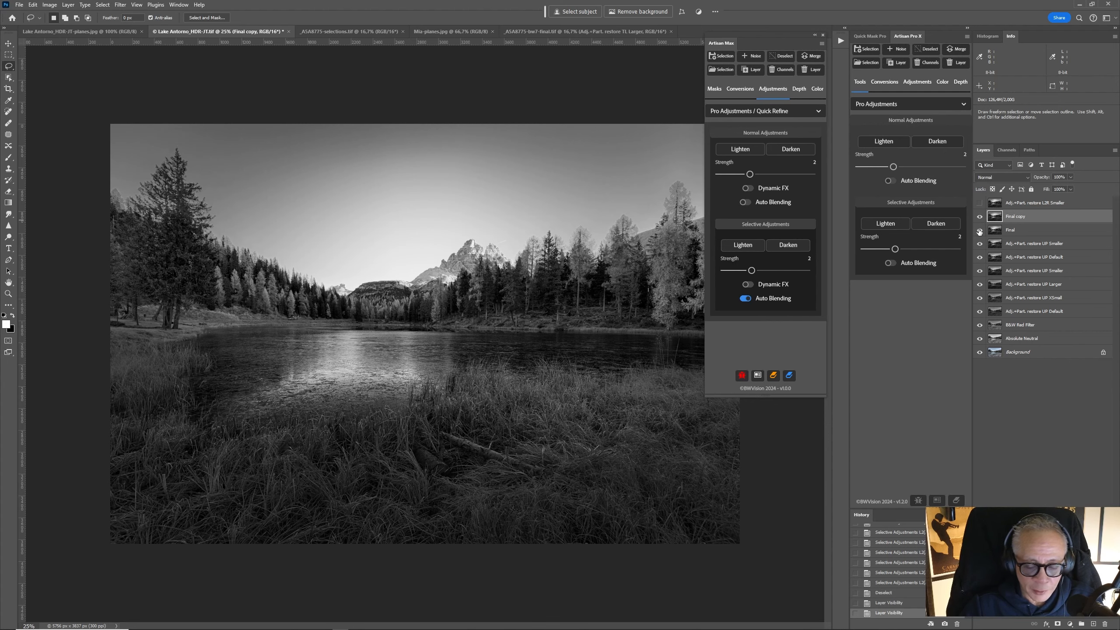
key(ctrl+plus)
key(ctrl+plus)
key(ctrl+plus)
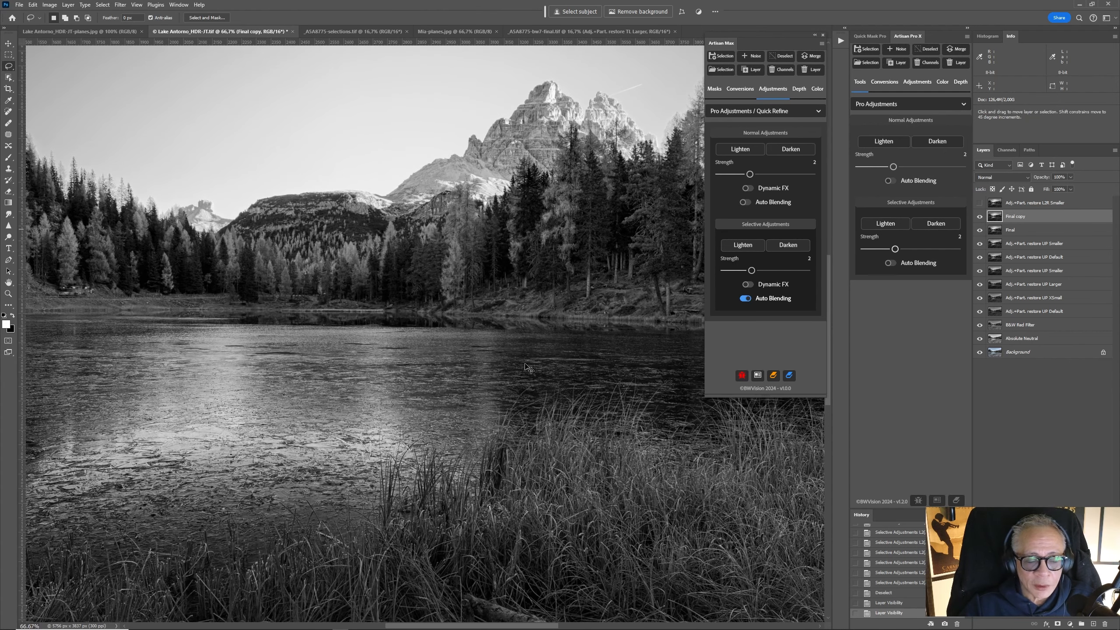
scroll(405, 446, left, 3)
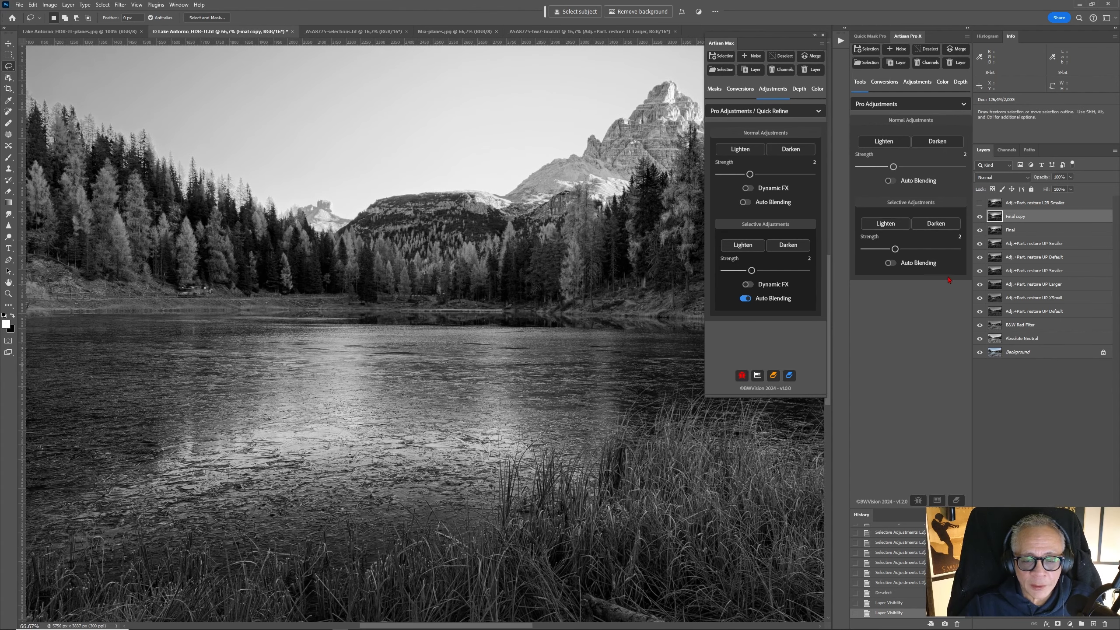
click(979, 217)
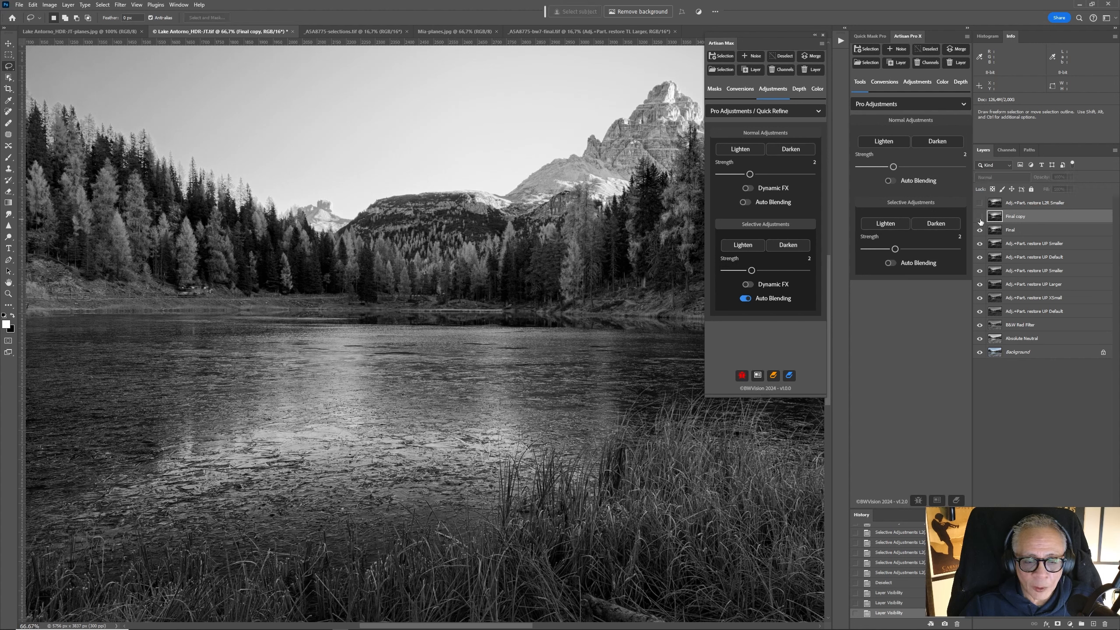
click(979, 217)
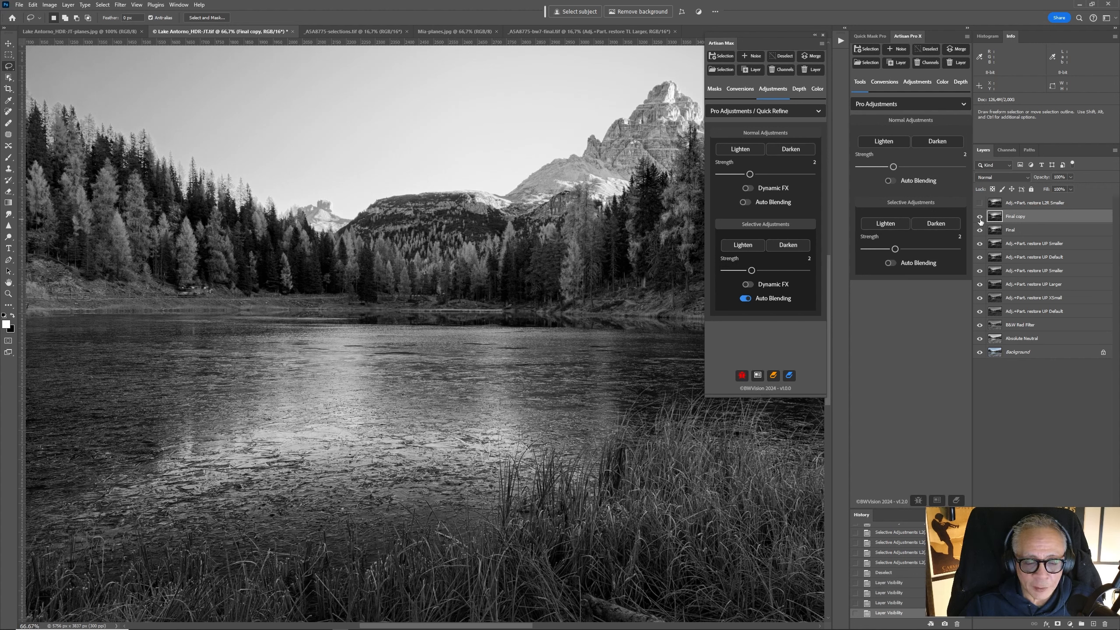
key(ctrl+0)
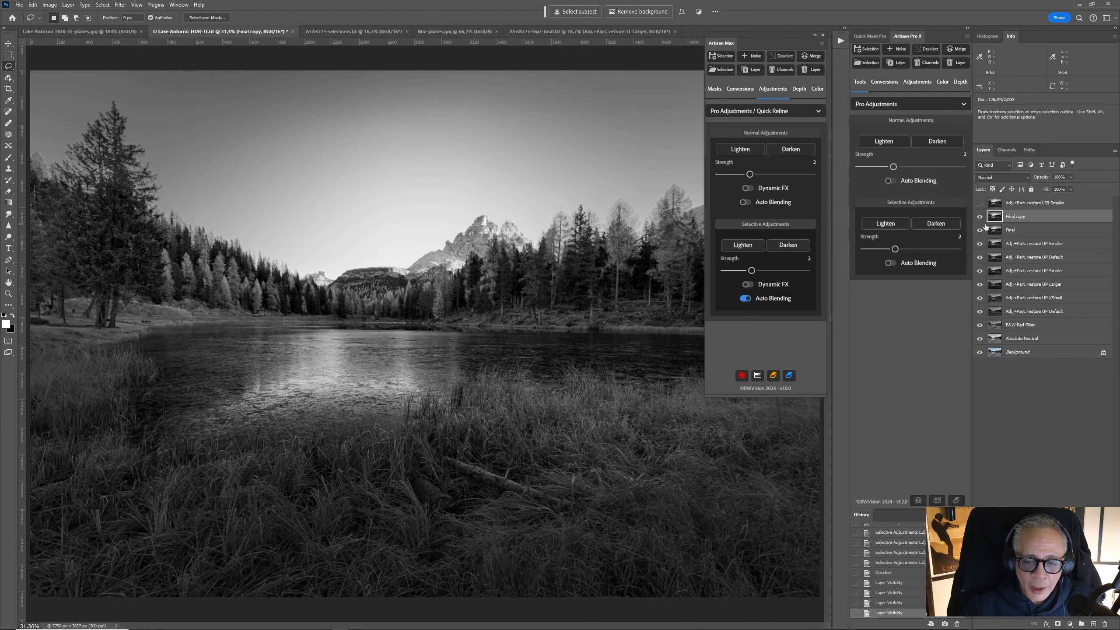
Turn off Auto Blending for Selective Adjustments and replace the Final copy layer with a fresh duplicate of the Final layer
click(744, 298)
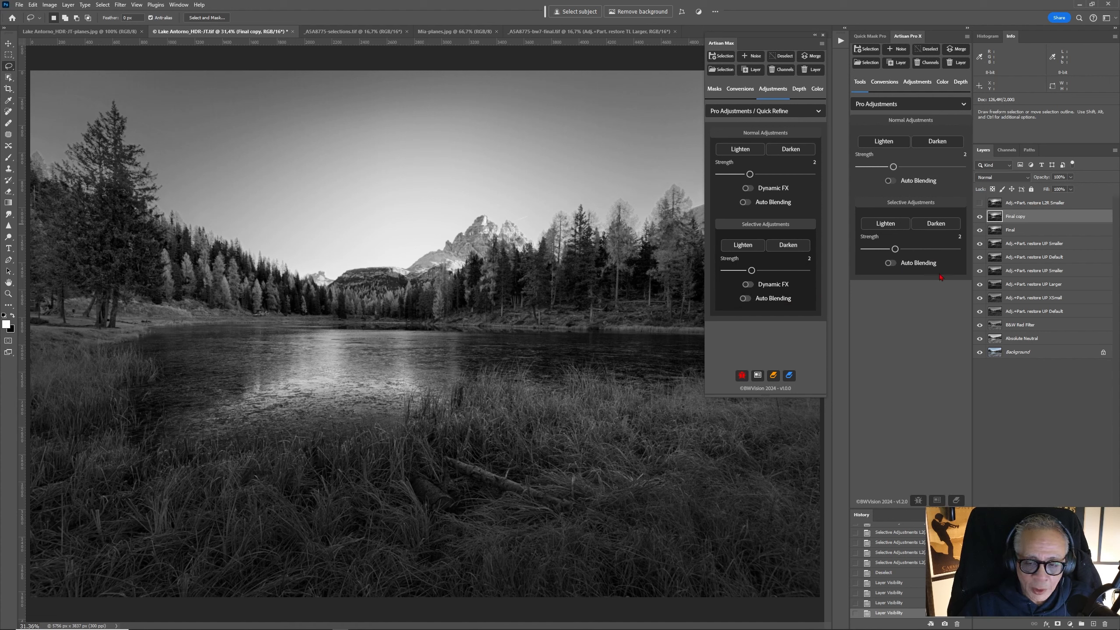
click(979, 217)
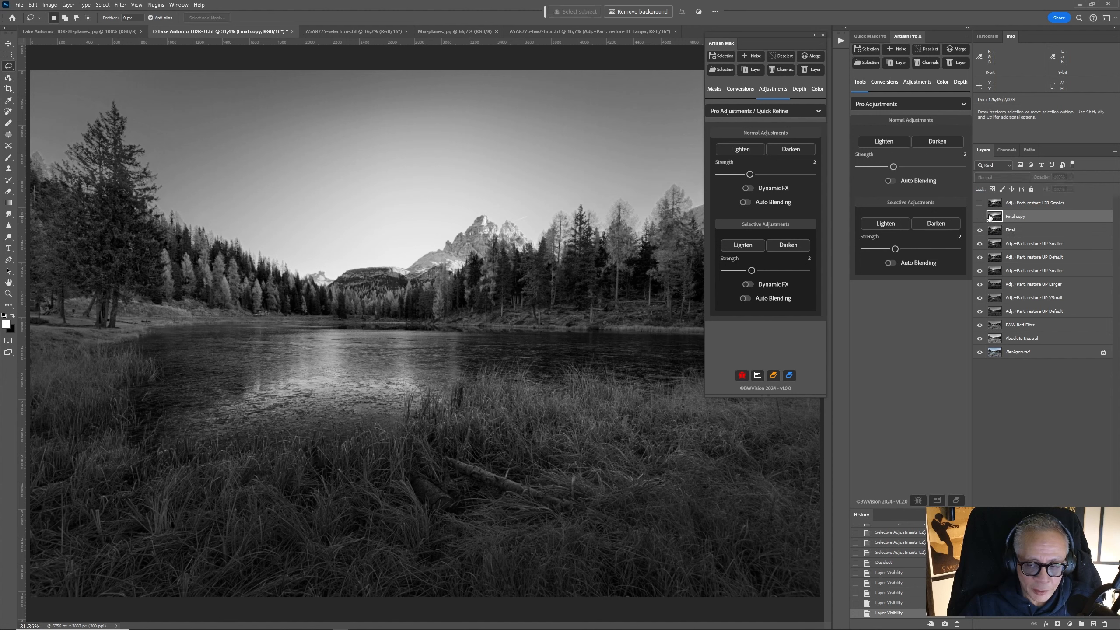
drag(1031, 218, 1098, 508)
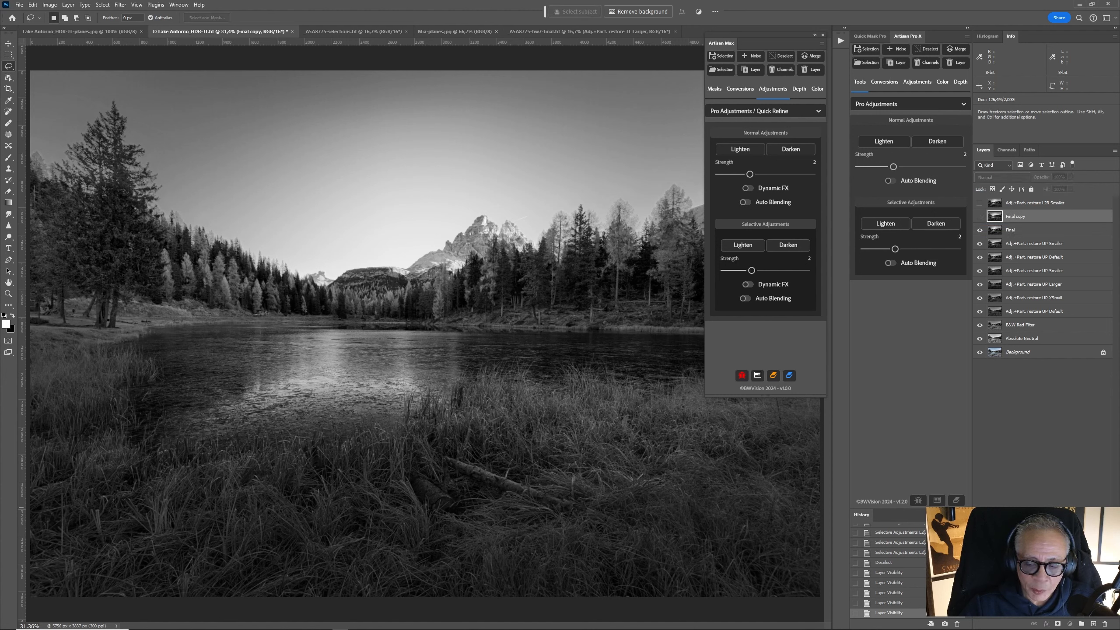
drag(1108, 625, 1108, 626)
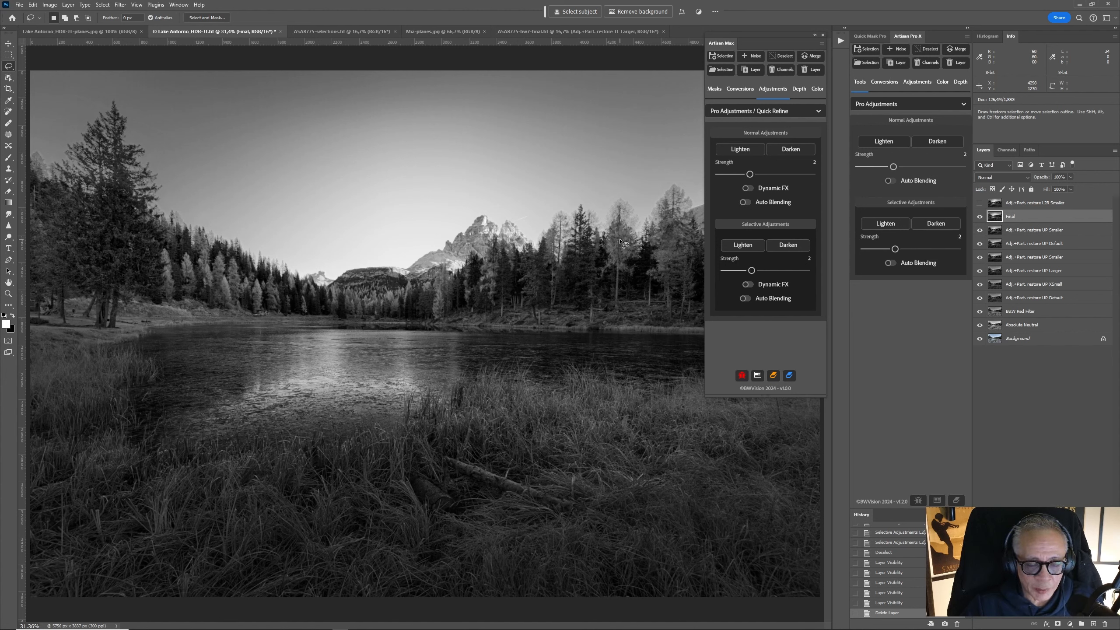
key(ctrl+j)
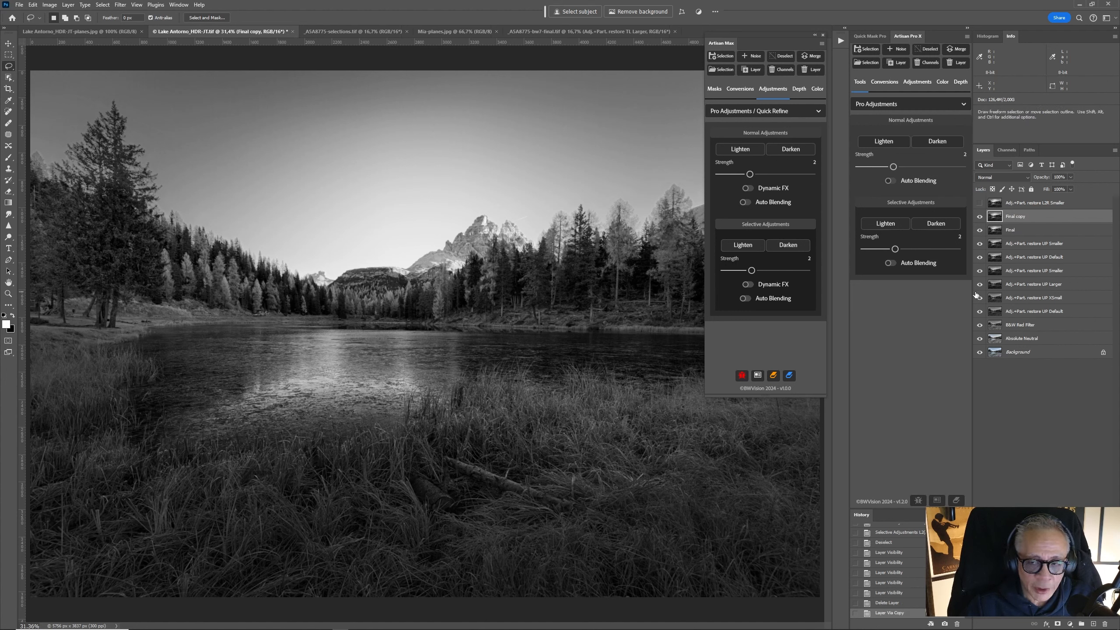
Make a rectangular selection about 5231 by 1148 px around the lake and save it as the new channel temp4
click(10, 56)
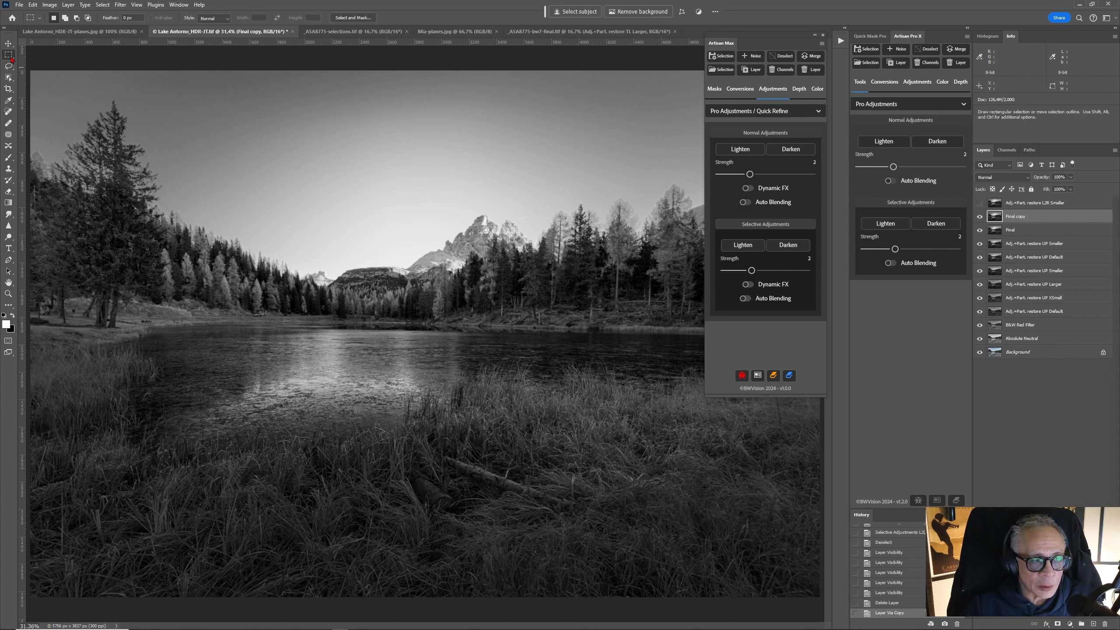
drag(95, 308, 812, 464)
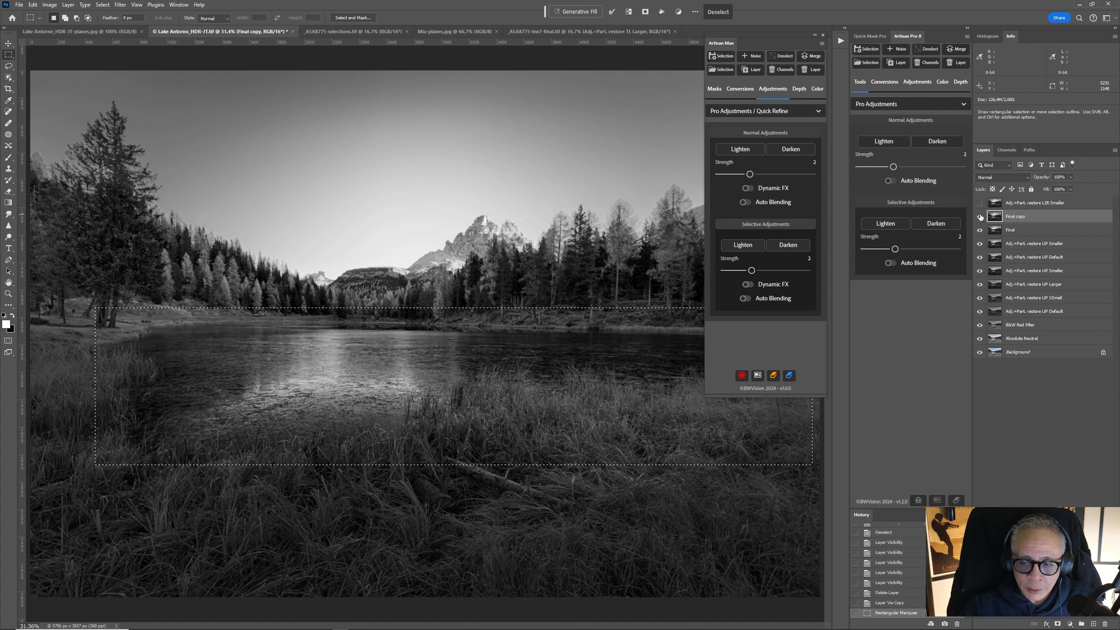
click(106, 7)
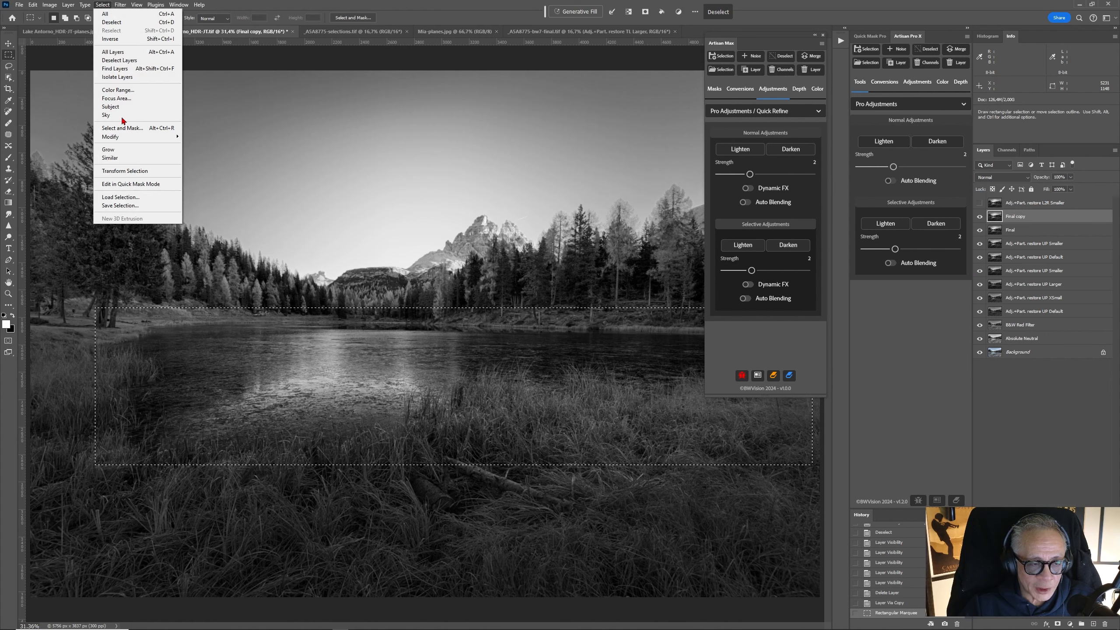
click(133, 206)
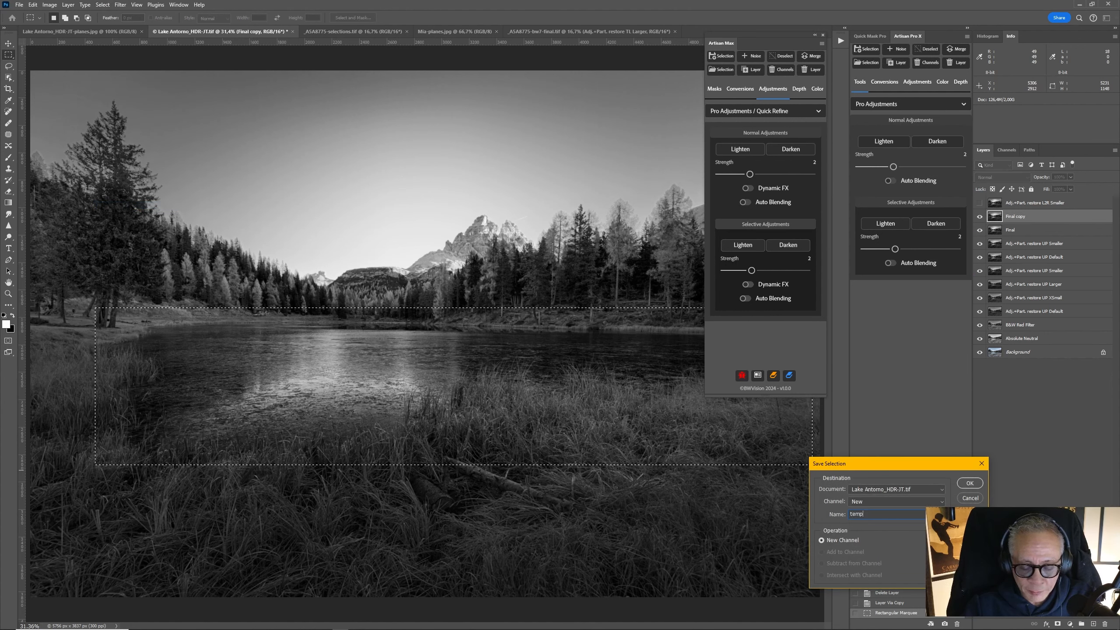
key(Return)
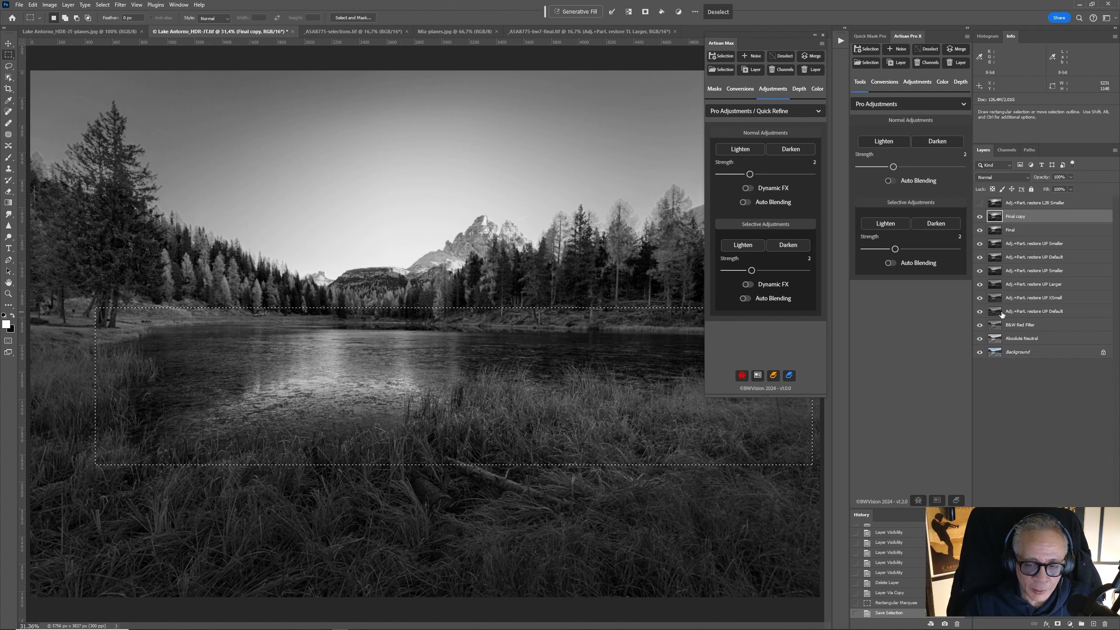
Load the Lights3.25 channel as a selection intersected with the rectangular lake selection
click(979, 217)
click(979, 216)
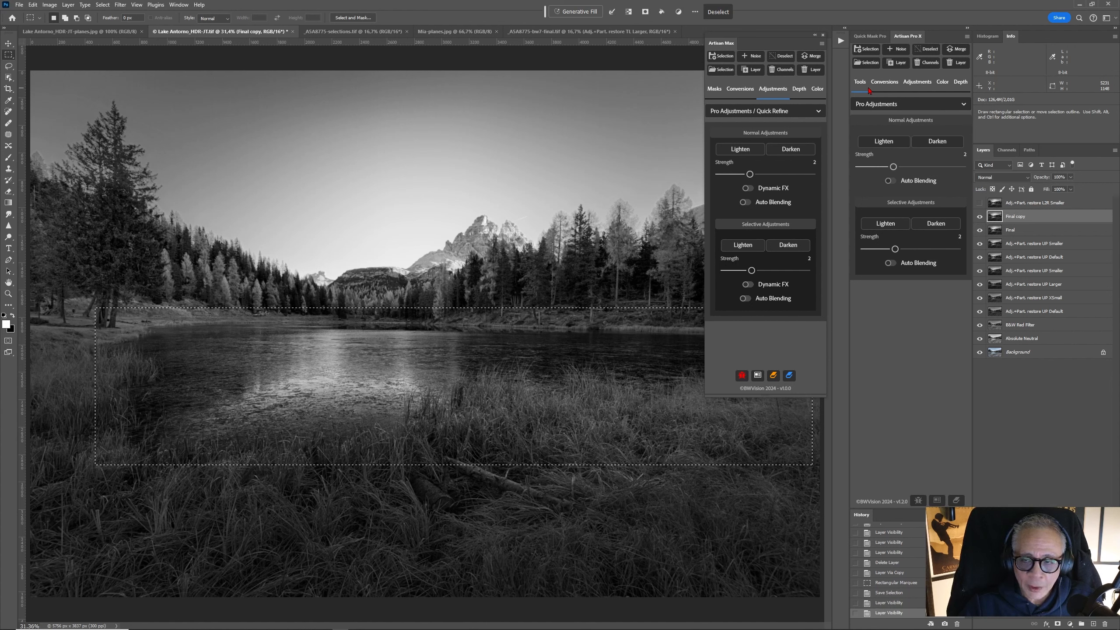
click(103, 4)
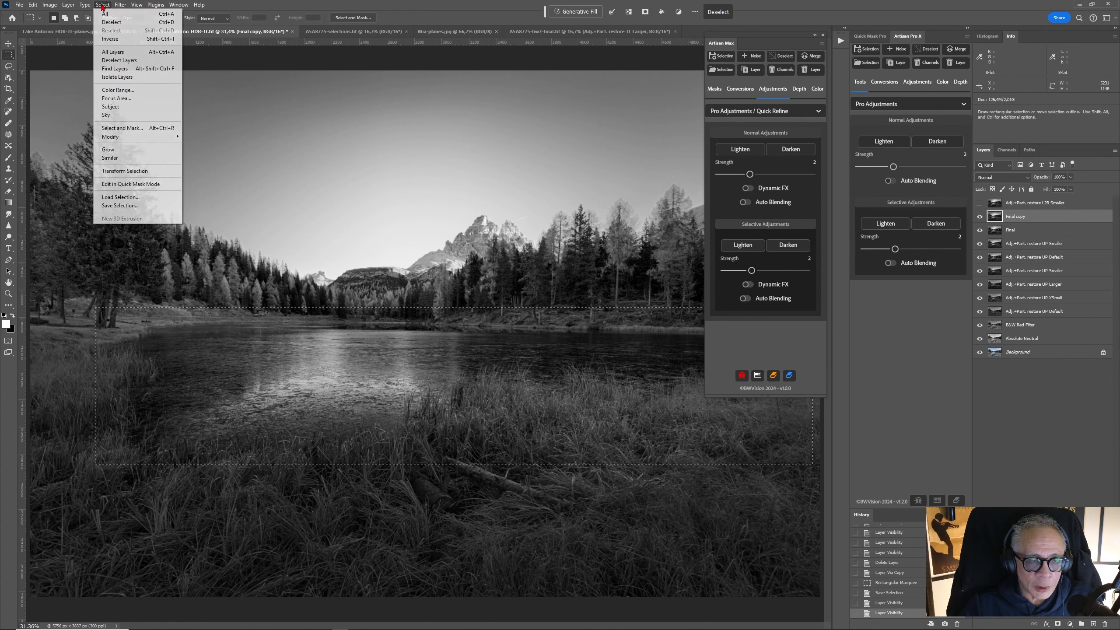
click(124, 197)
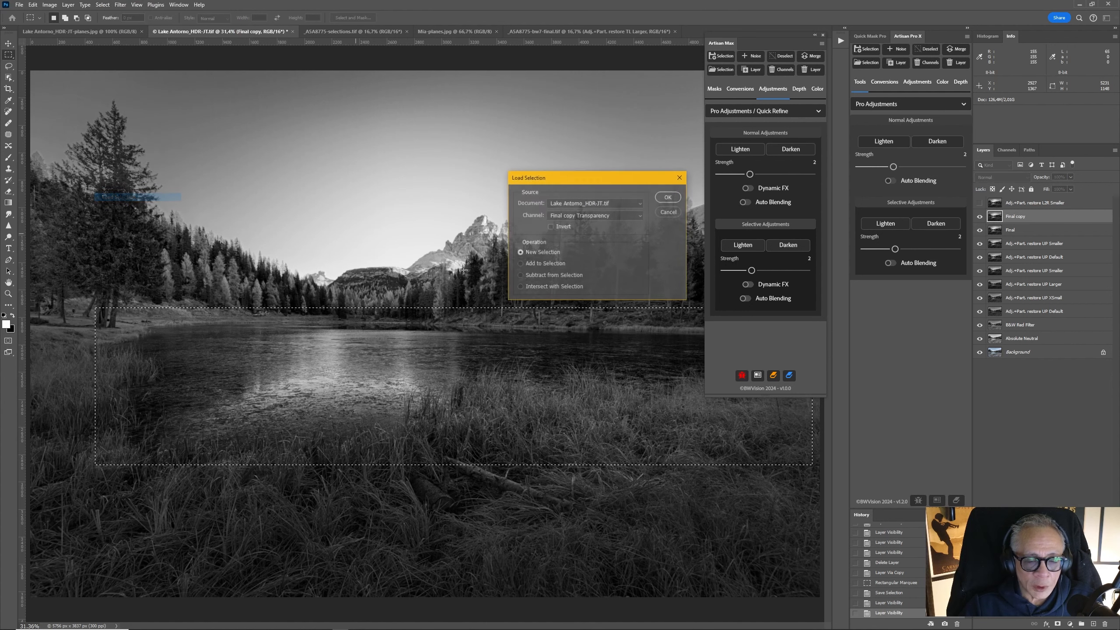
click(612, 216)
click(596, 283)
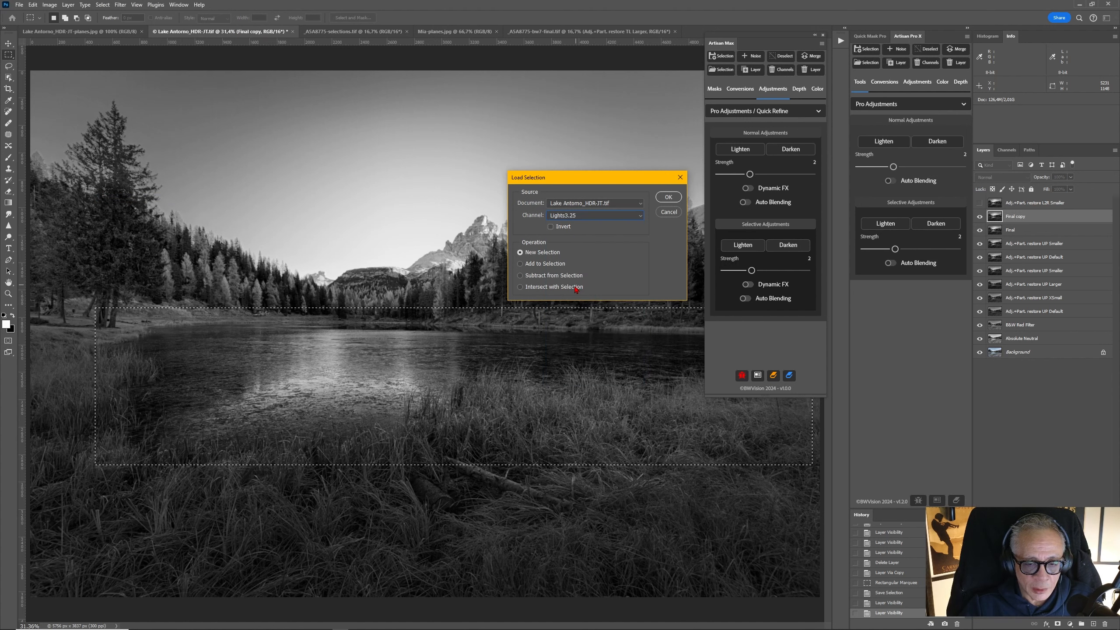
click(573, 287)
click(667, 197)
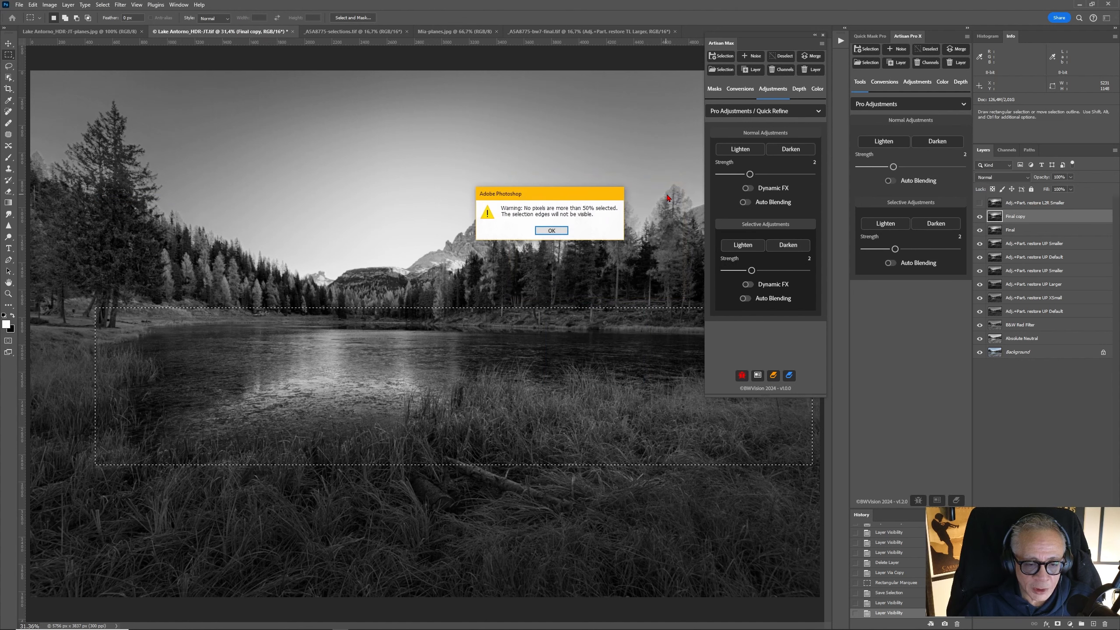
click(552, 230)
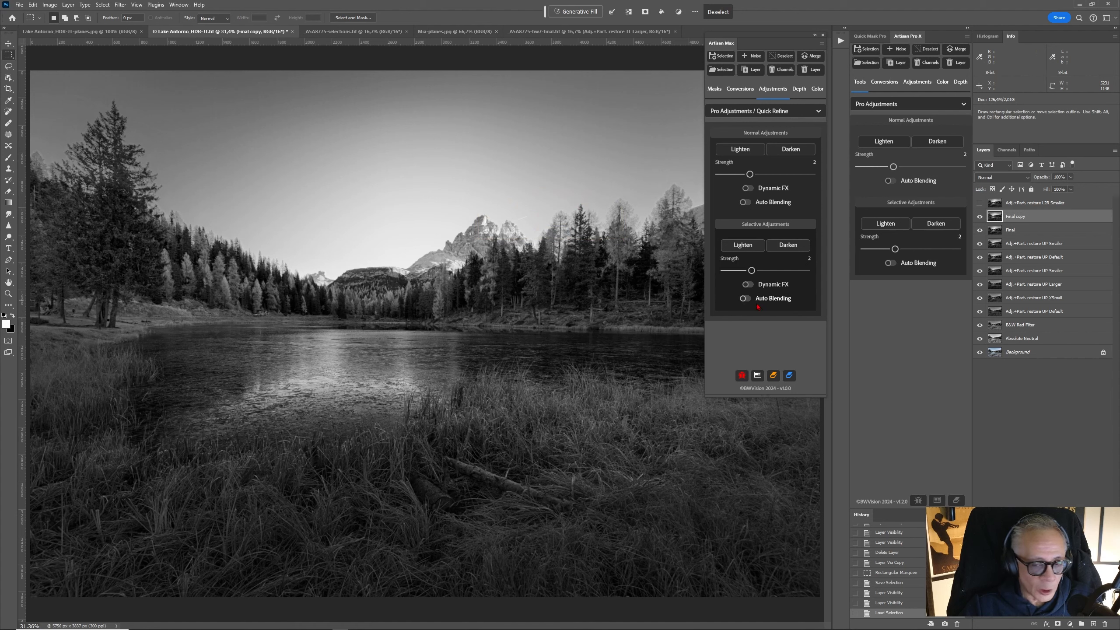
Lighten the masked lake reflection ten times with the Selective Adjustment at strength 2 without Auto Blending, and clear the selection
click(749, 252)
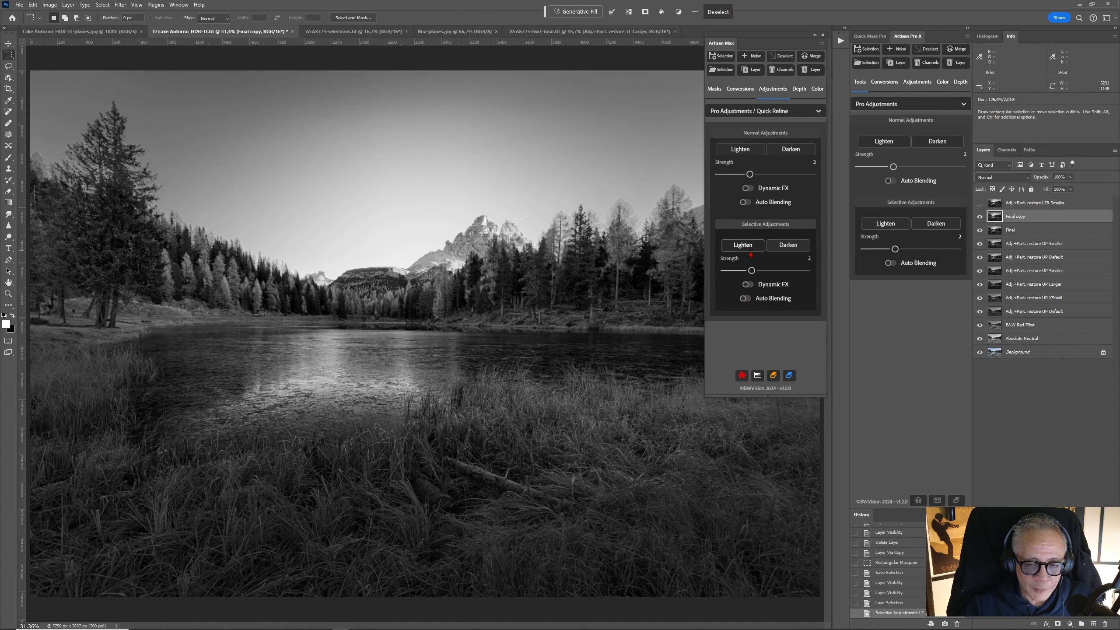
click(748, 247)
click(748, 248)
click(749, 250)
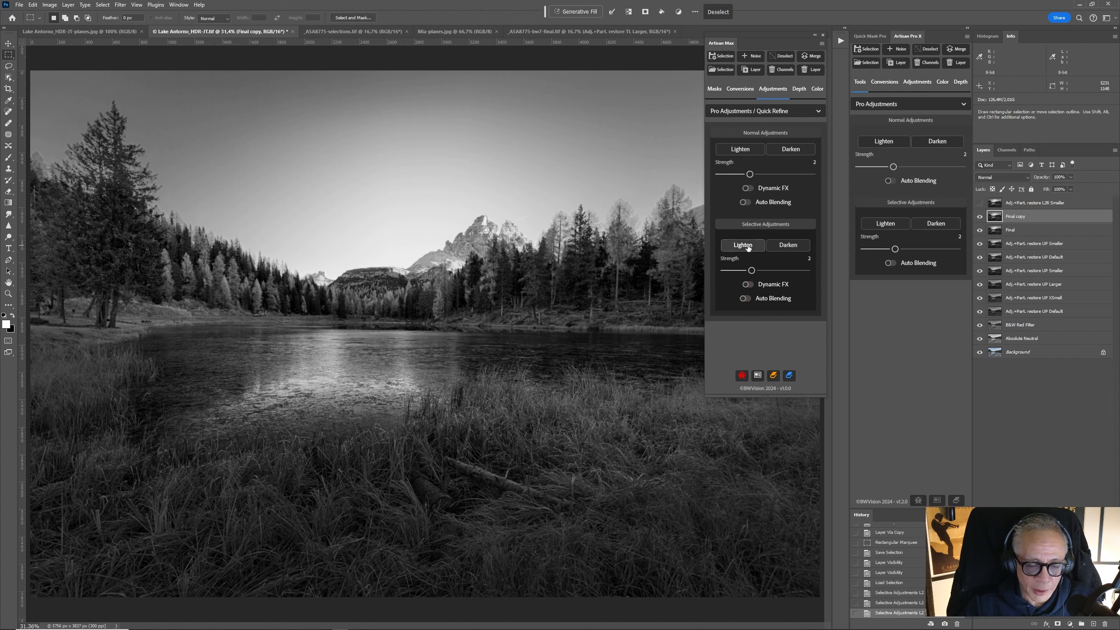
click(749, 249)
click(748, 250)
click(749, 249)
click(748, 249)
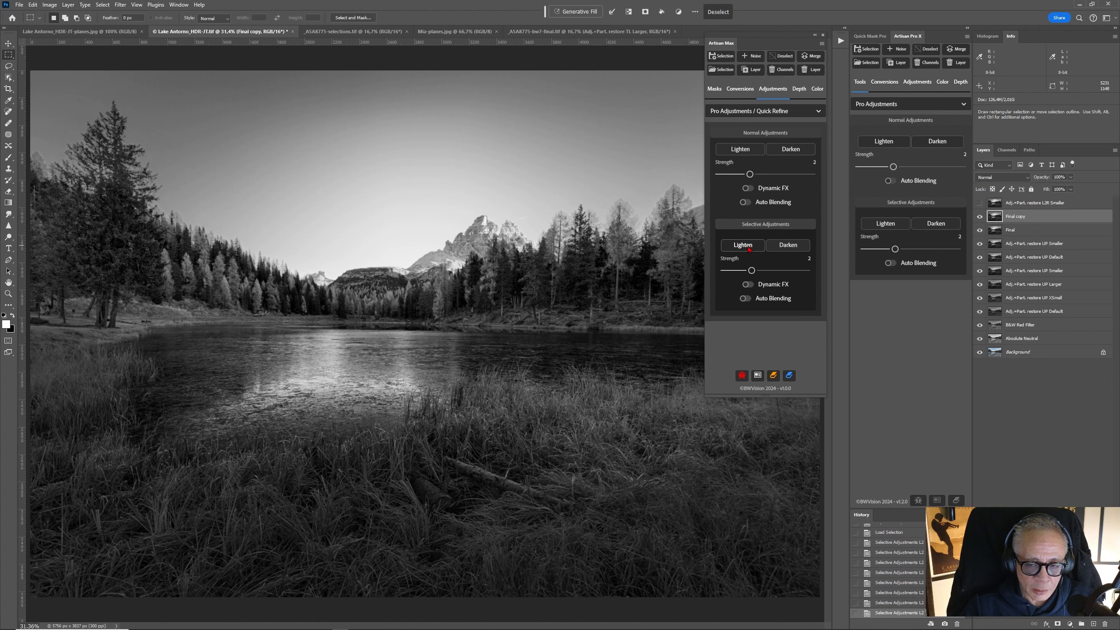
click(749, 250)
click(749, 250)
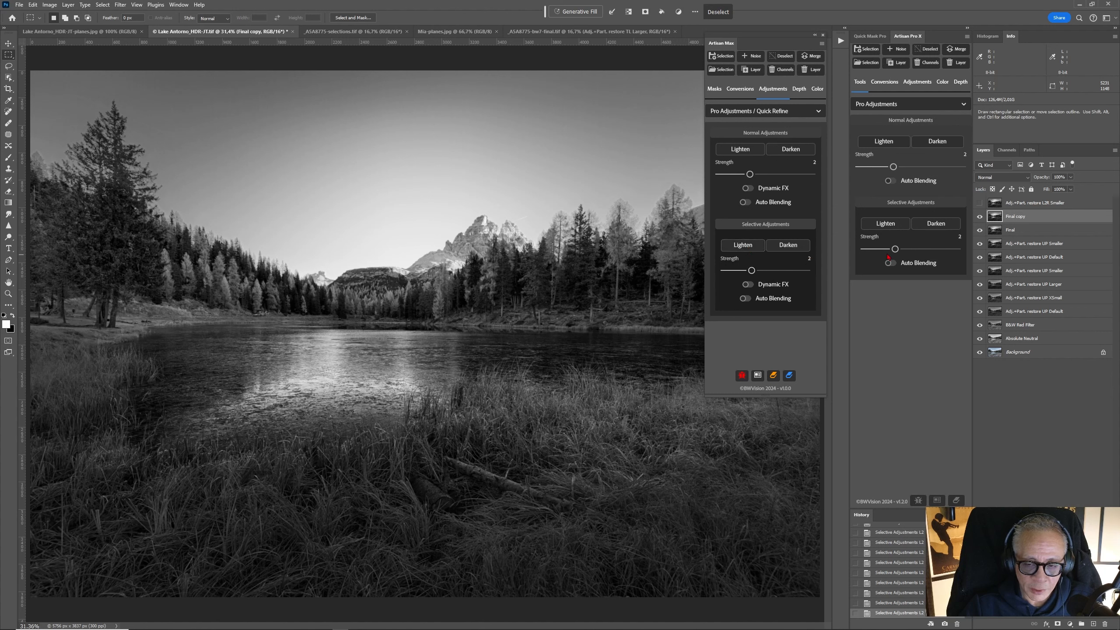
key(ctrl+d)
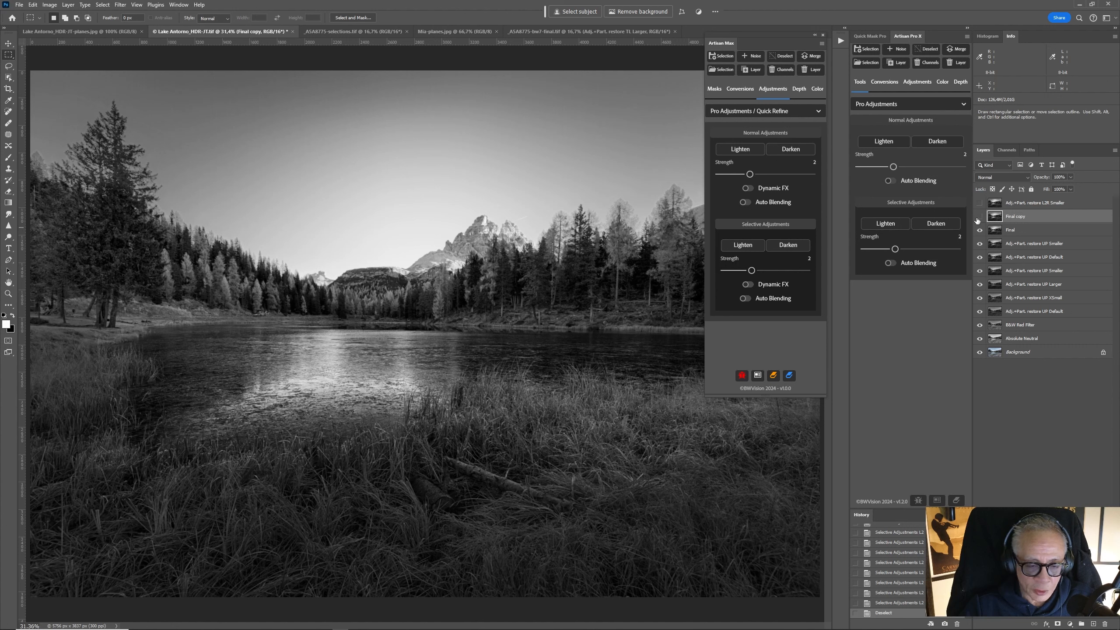
Compare the lake with and without the lightened Final copy layer
click(978, 217)
click(979, 217)
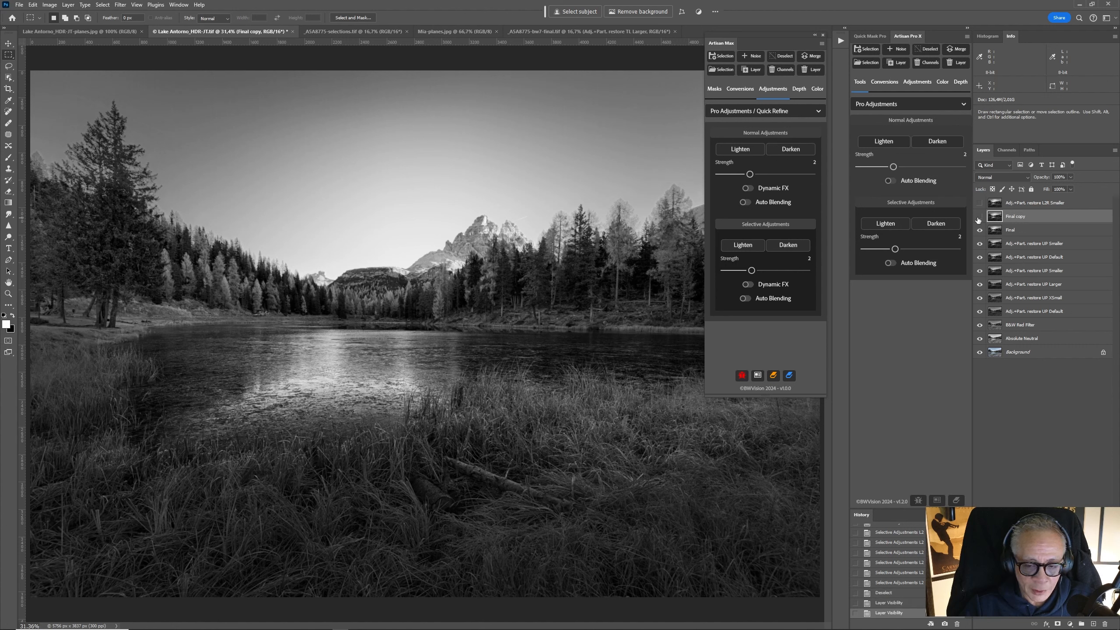
click(979, 217)
click(978, 217)
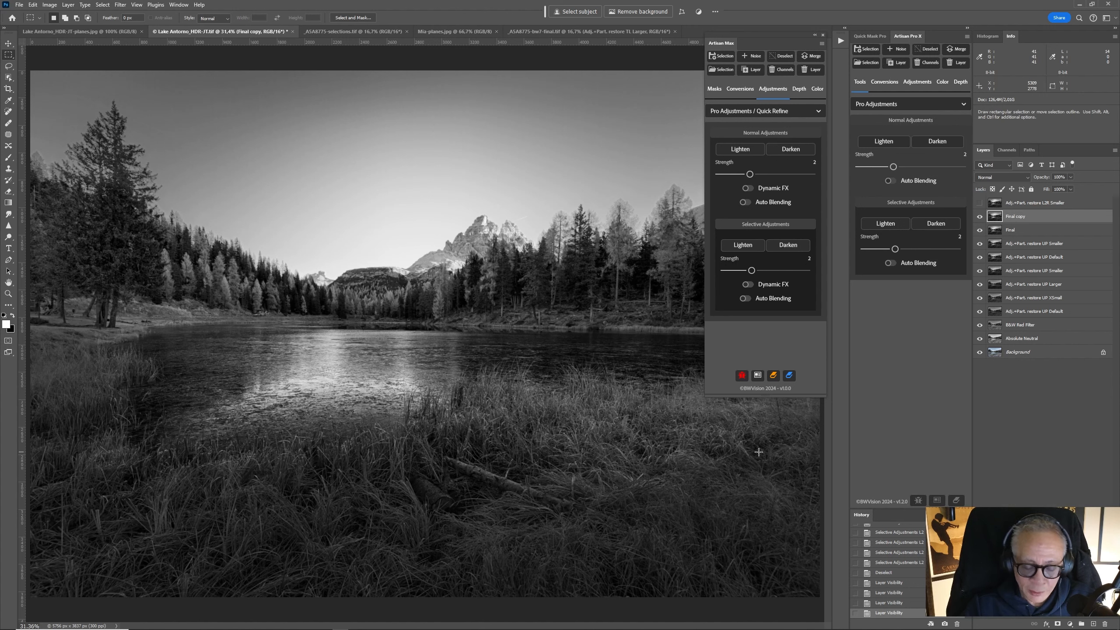
click(978, 217)
click(979, 217)
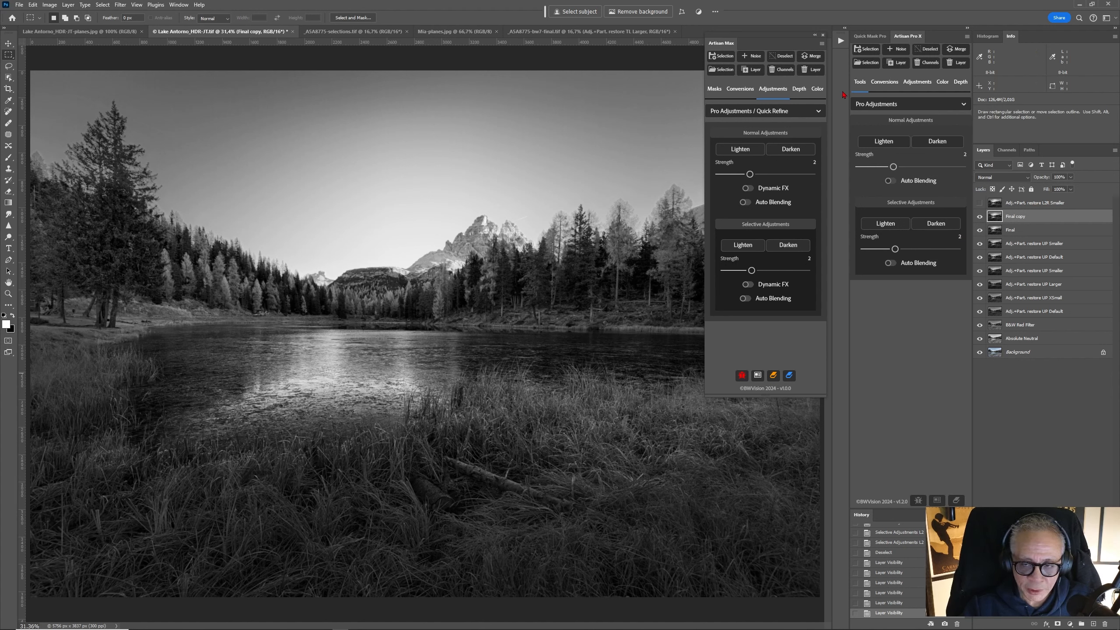
Load the saved temp4 channel as a new selection around the lake
click(102, 4)
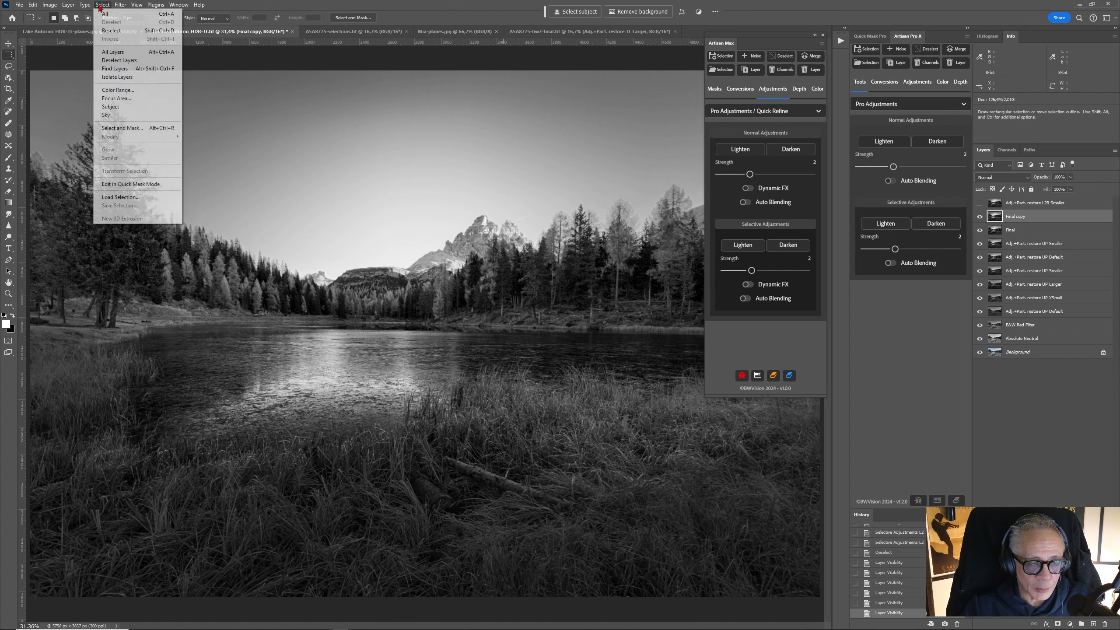
click(141, 197)
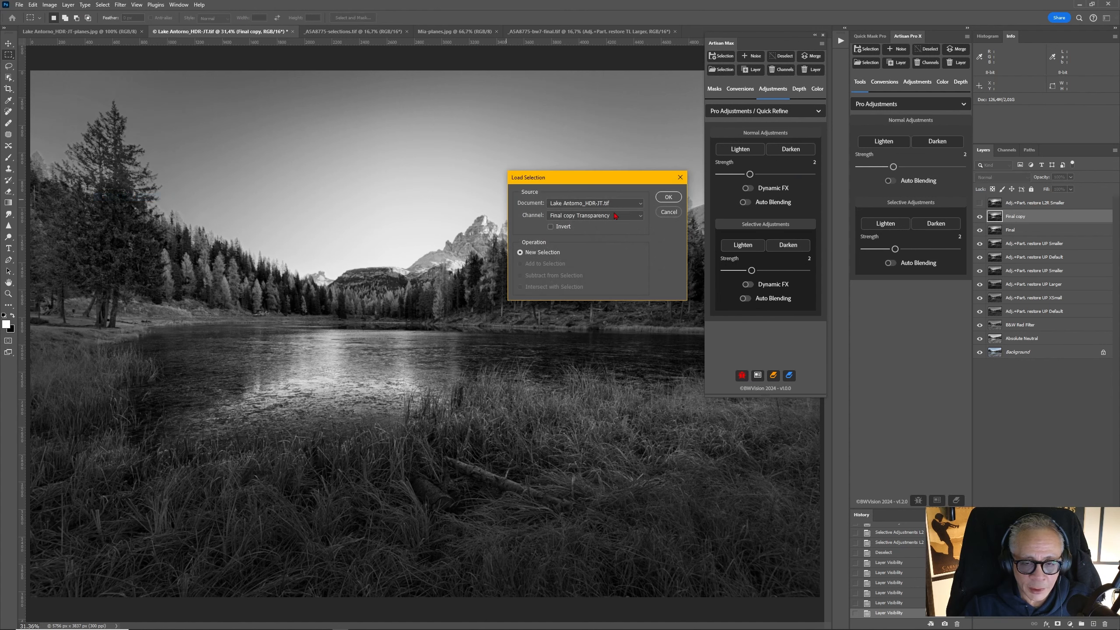
click(595, 215)
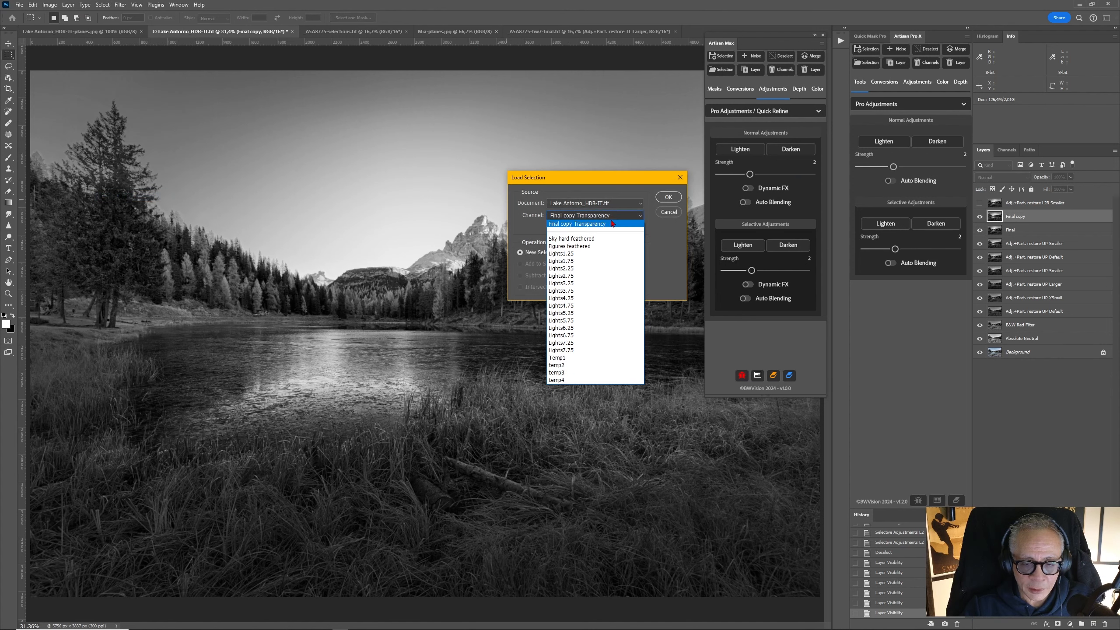
click(589, 379)
click(668, 197)
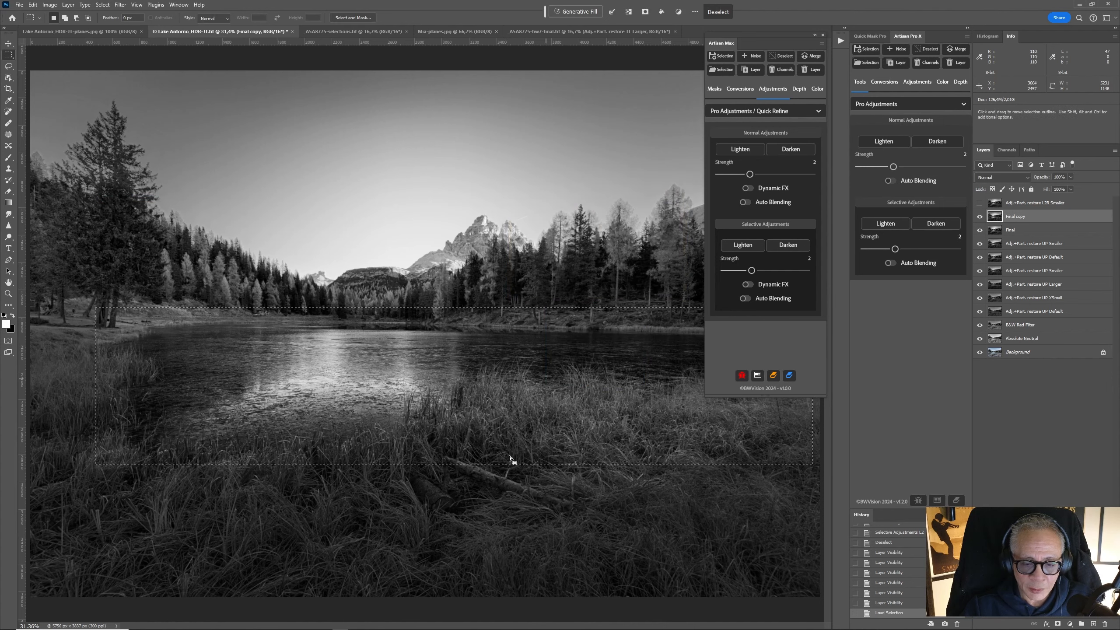
Examine the lightened lake and foreground grass at 50% without the selection, and reselect the lake rectangle
key(ctrl+plus)
key(ctrl+plus)
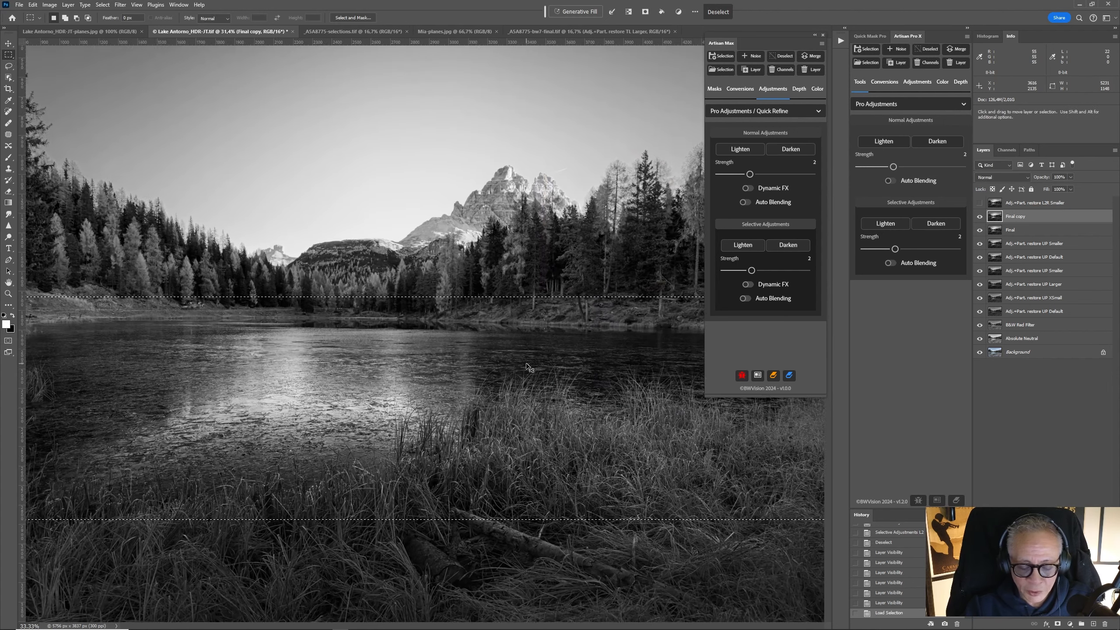
key(ctrl+d)
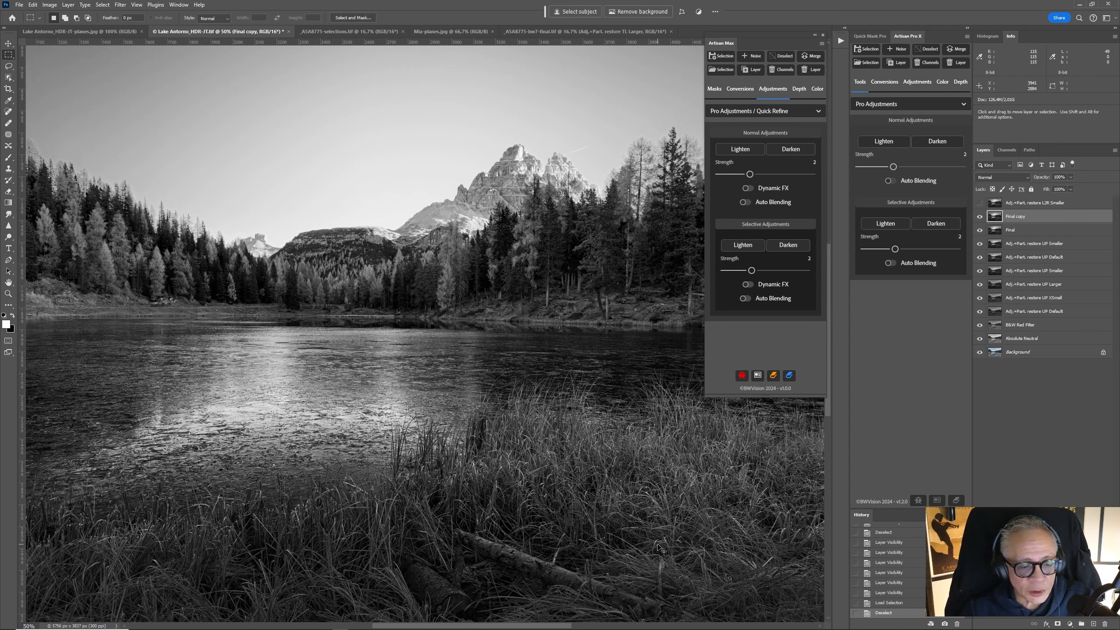
key(ctrl+shift+d)
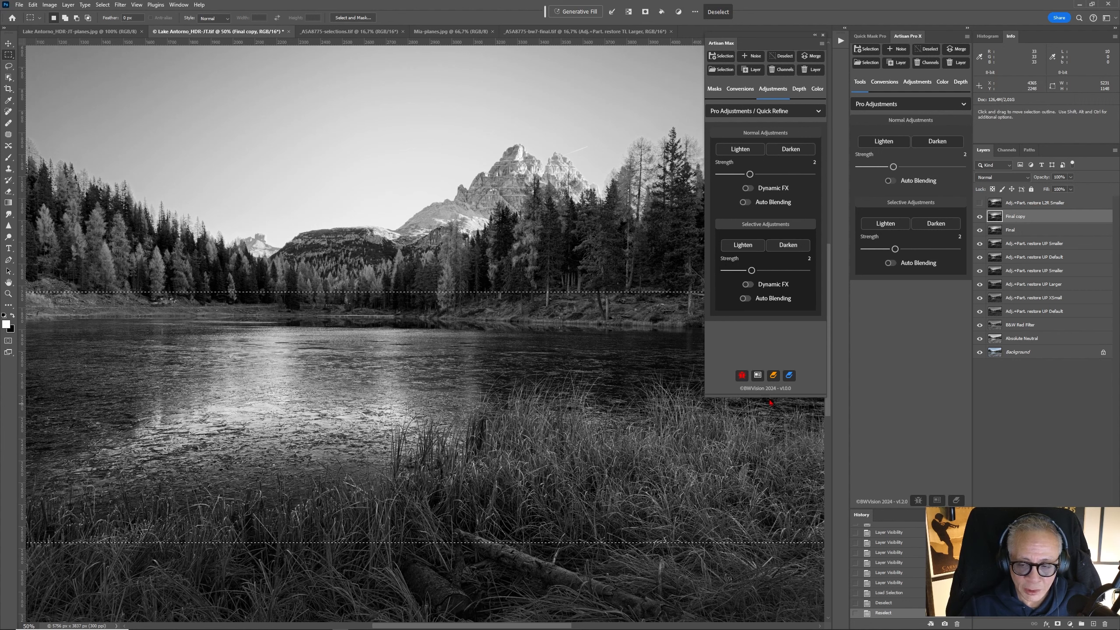
key(ctrl+0)
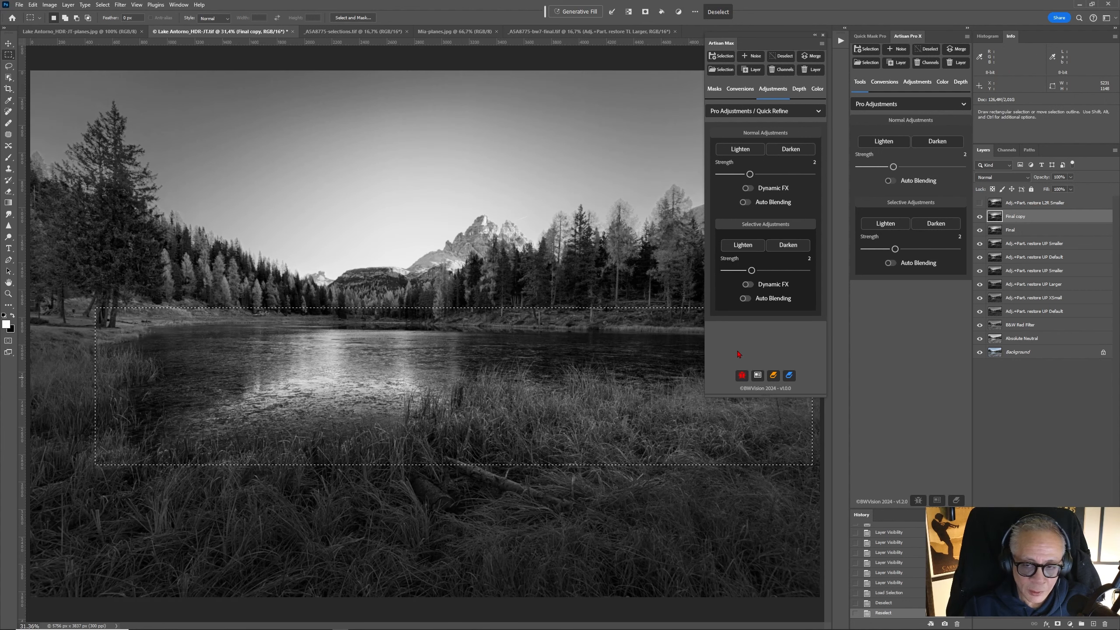
Partially restore the lake selection from the bottom upward and from the top downward with the Depth restore at range 2
click(800, 89)
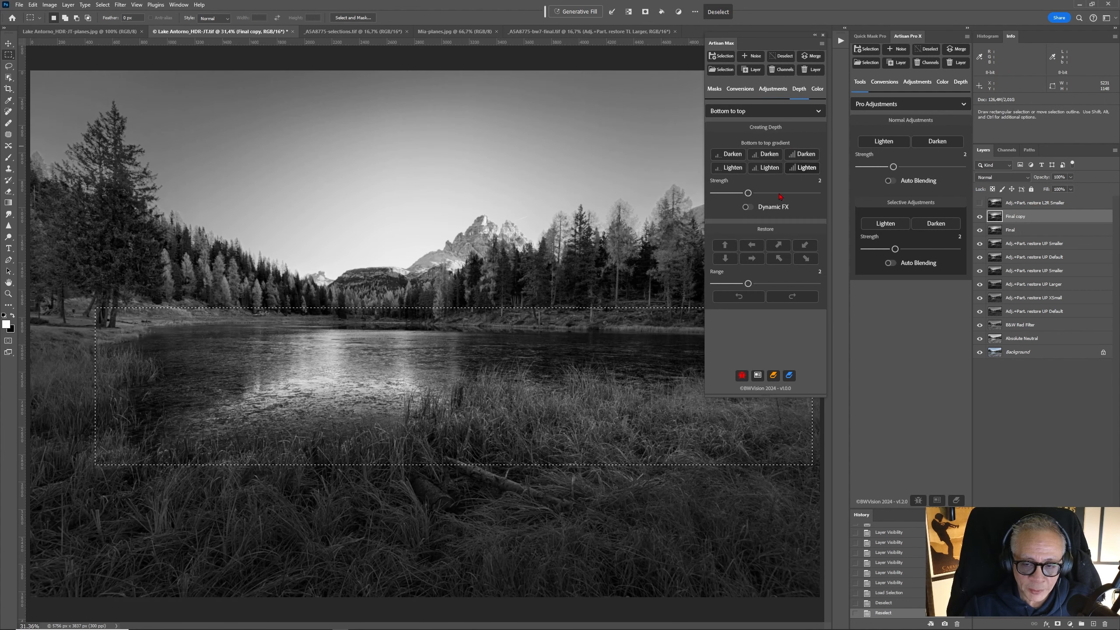
click(731, 250)
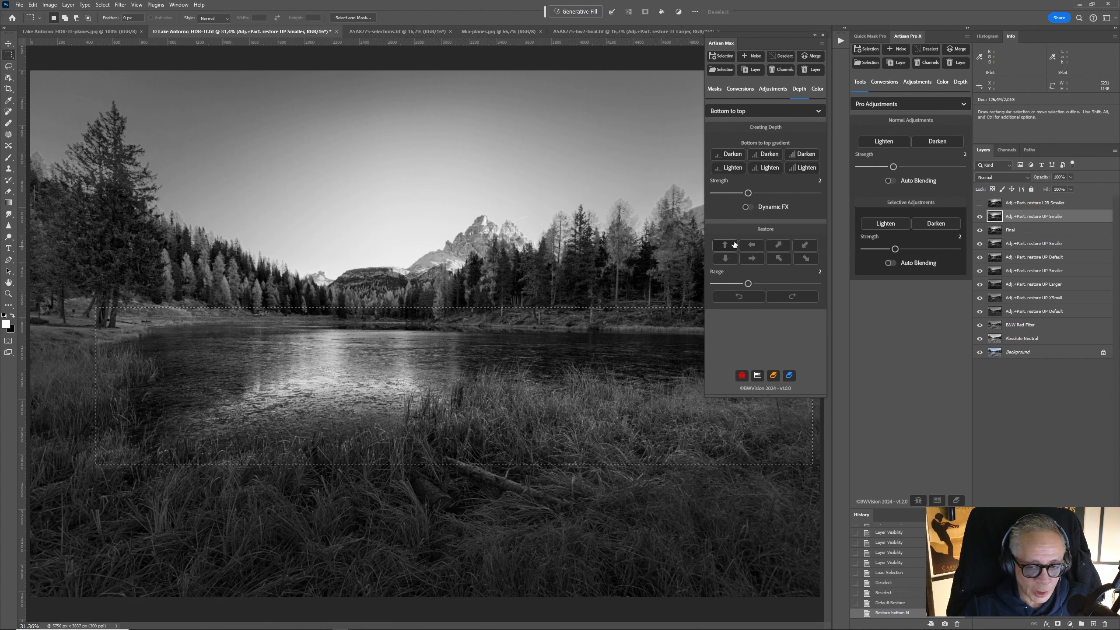
click(731, 261)
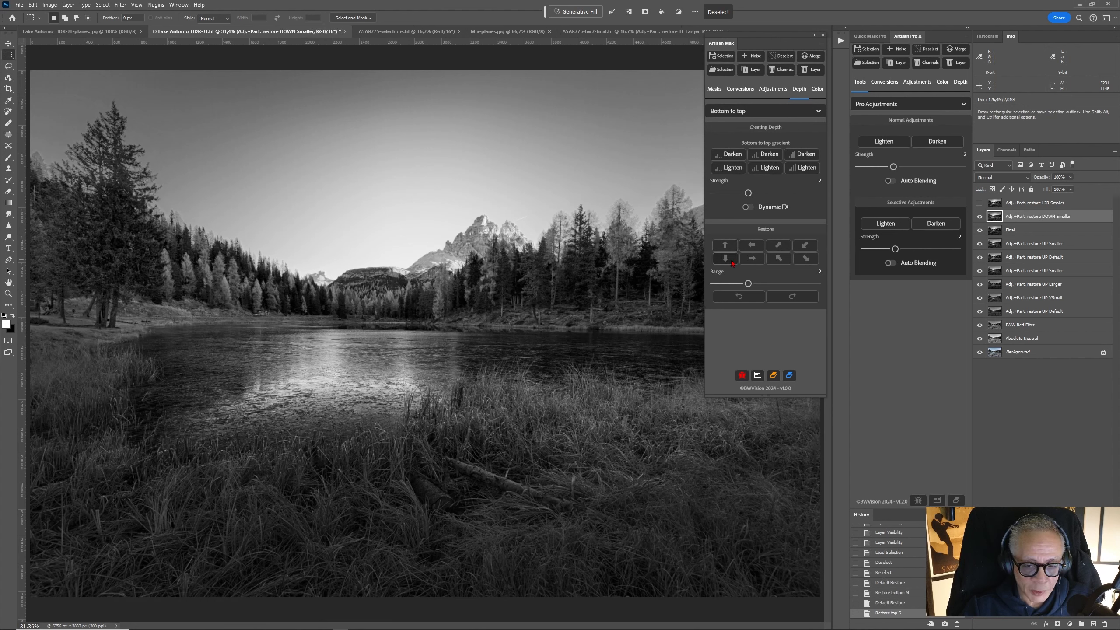
Partially restore the lake selection from both horizontal sides at range 2, and compare the lake with and without the adjusted layer
click(753, 259)
click(752, 259)
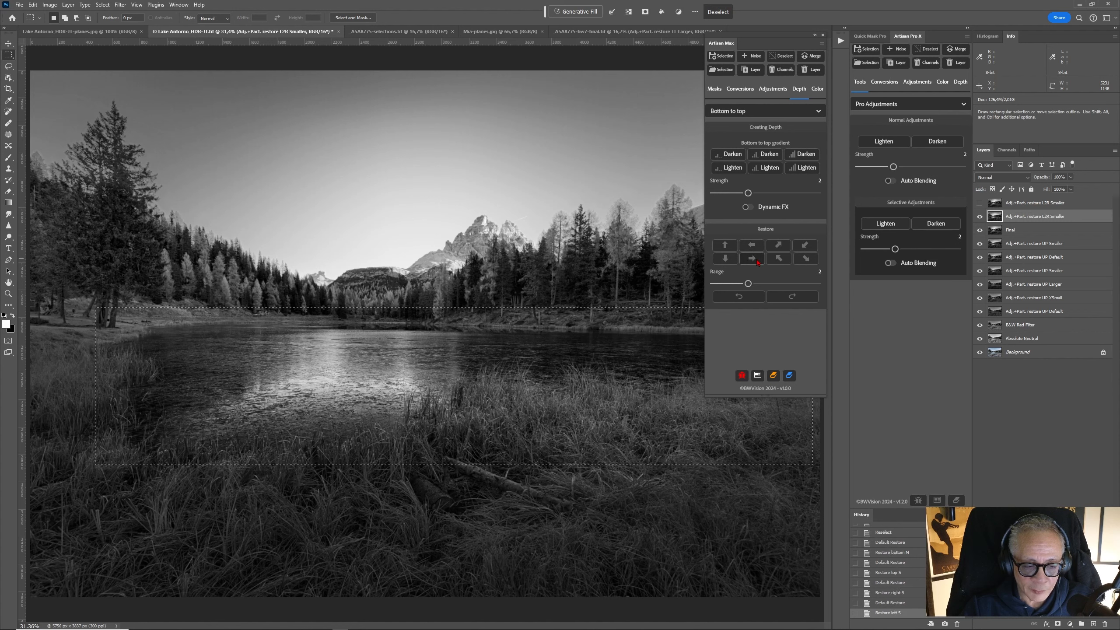
click(979, 216)
click(979, 217)
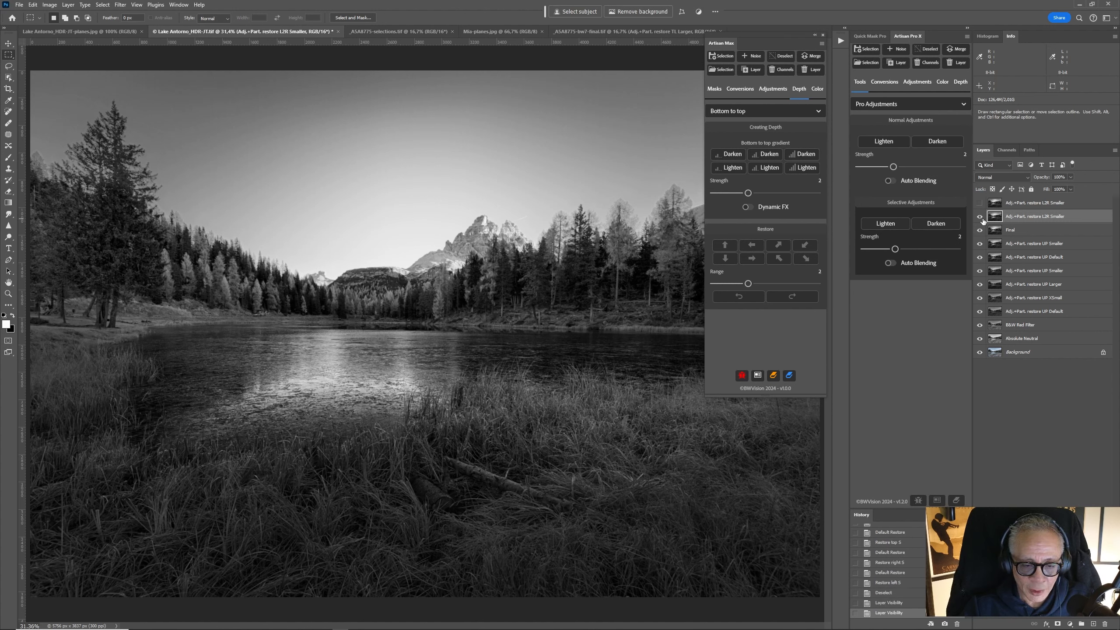
click(980, 216)
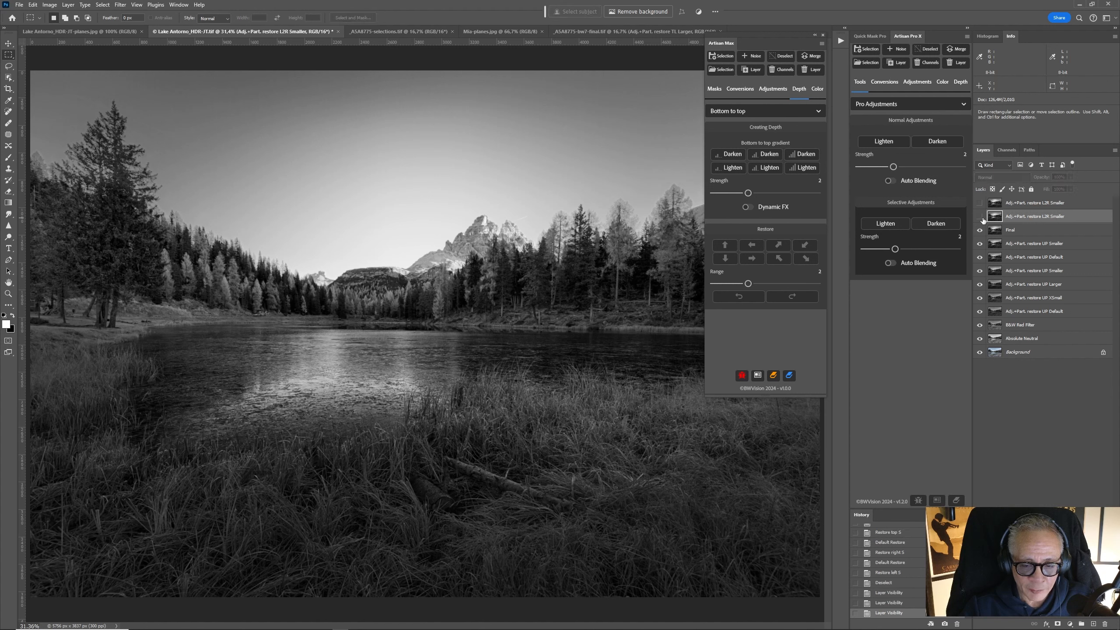
click(979, 217)
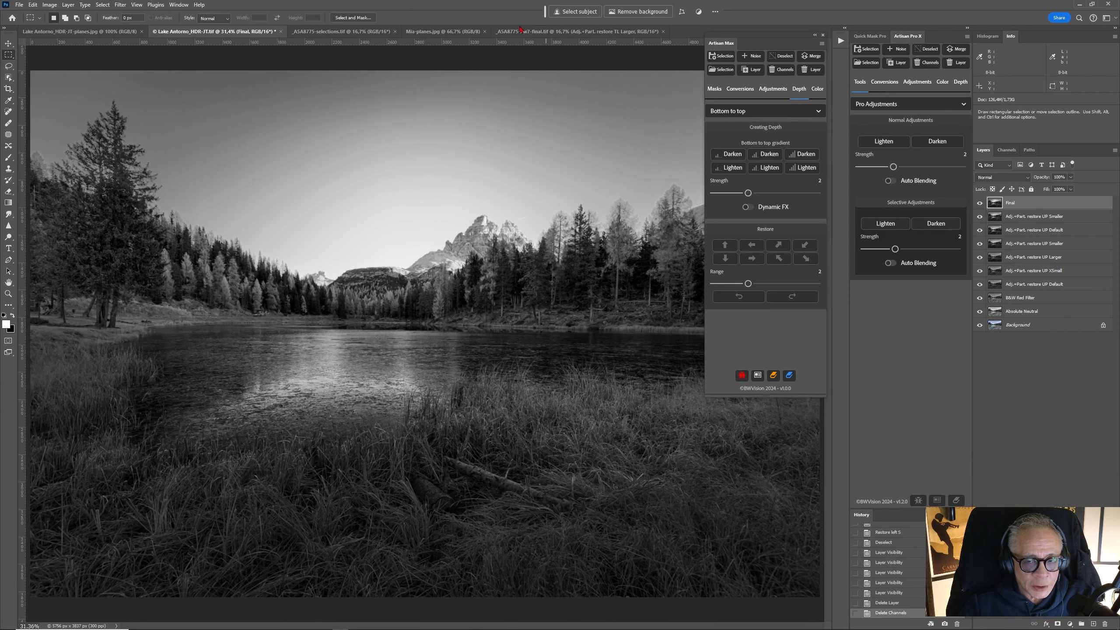
Show the Advanced Adjustments in both Artisan Max and Artisan Pro X
click(772, 90)
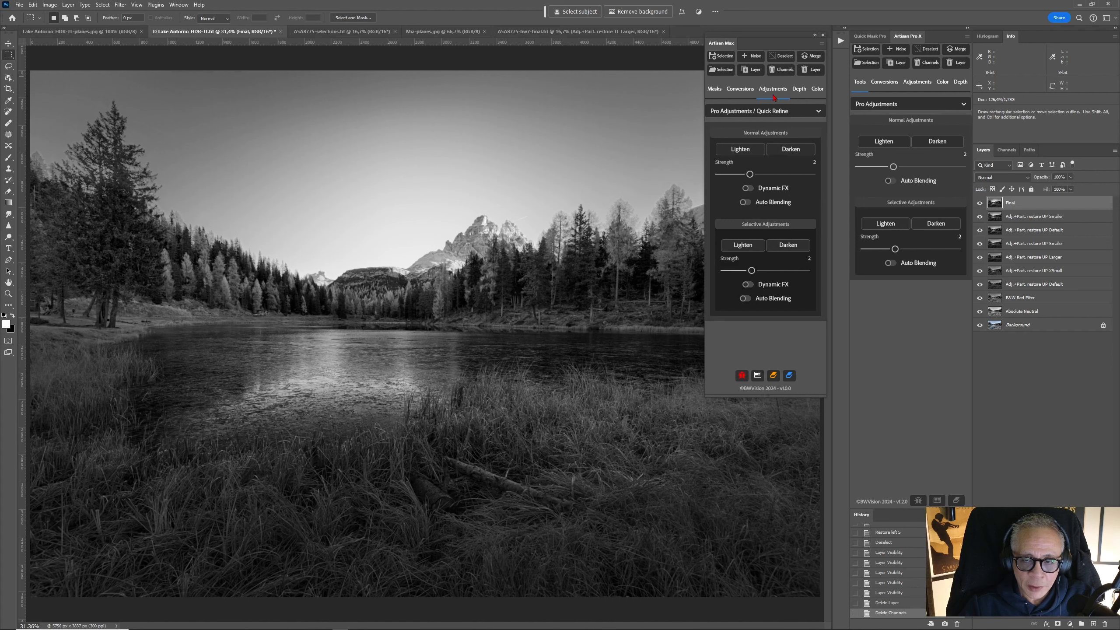
click(771, 112)
click(750, 158)
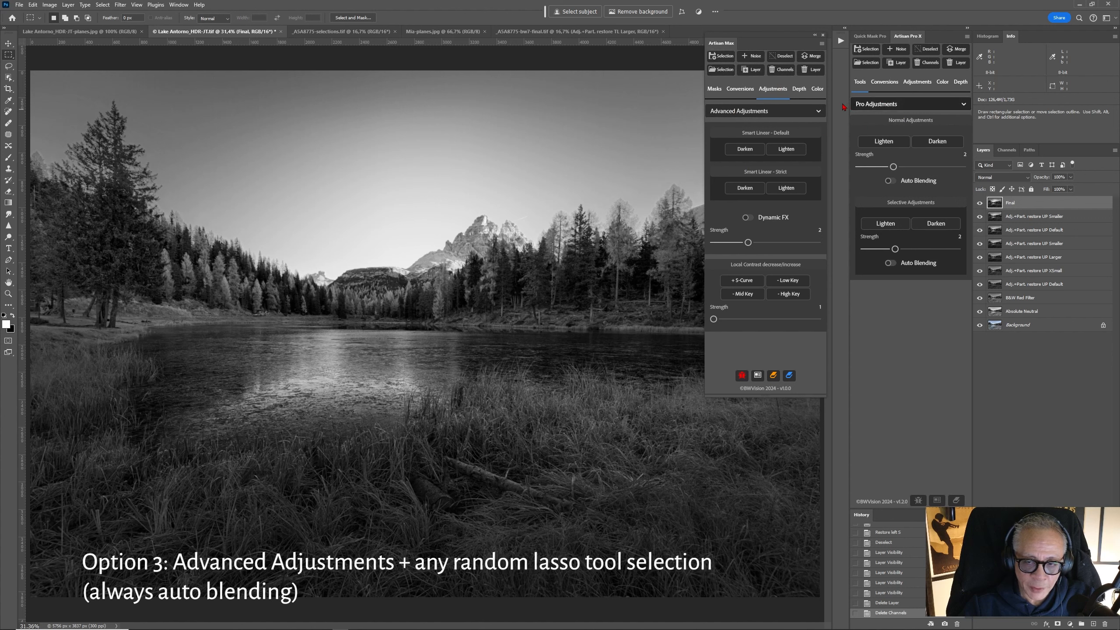
click(926, 86)
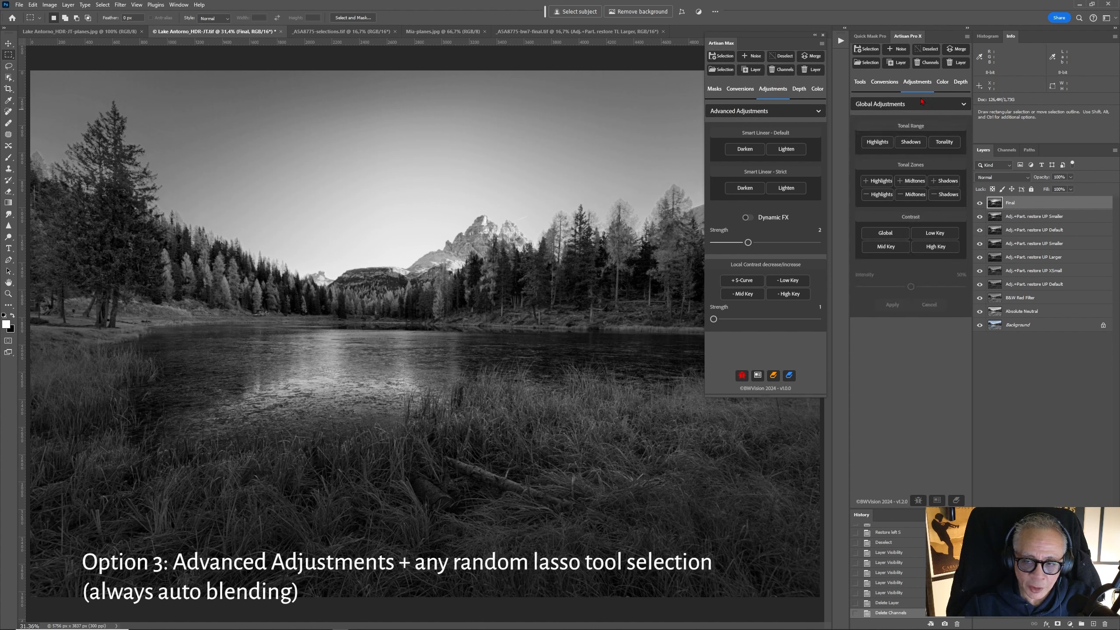
click(921, 103)
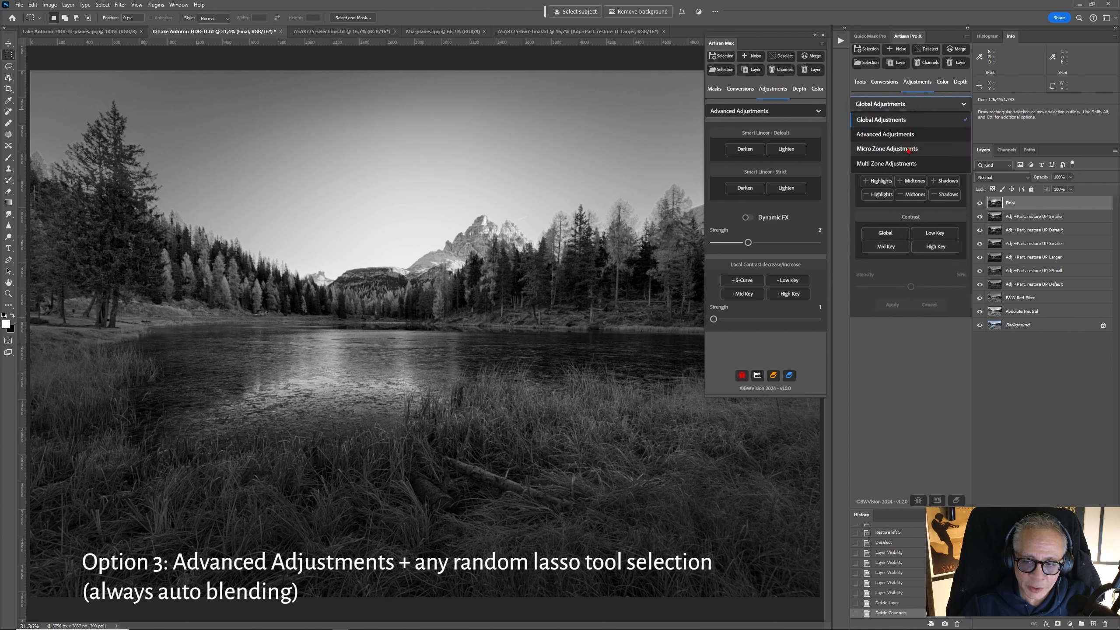
click(895, 134)
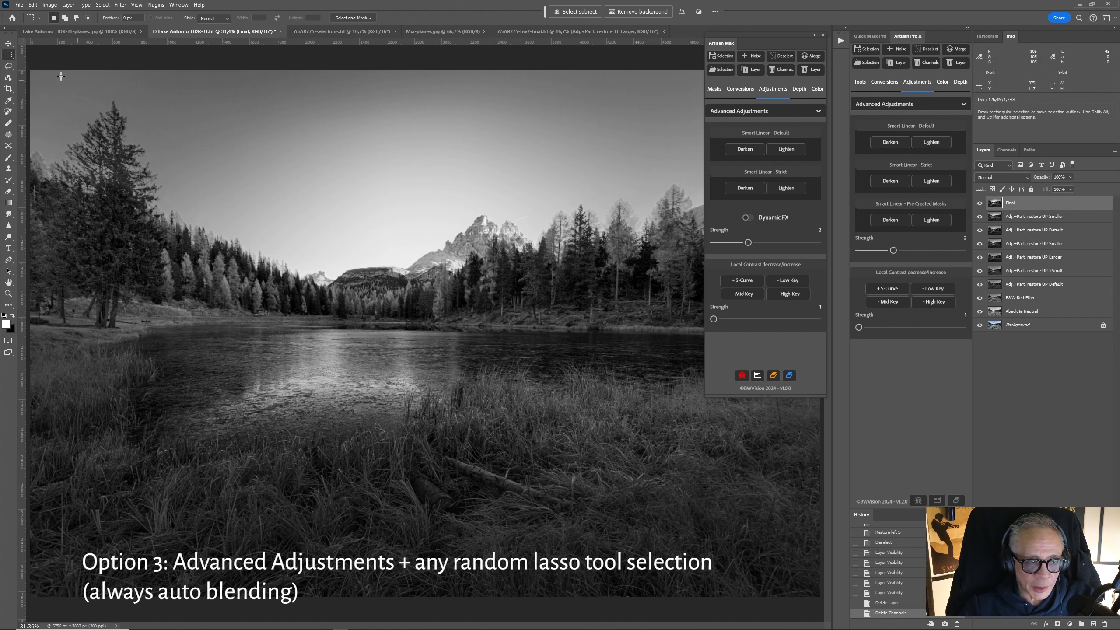
Lasso a freeform area across the central sky and lighten it with Smart Linear - Default at strength 2
click(9, 66)
mouse_move(455, 94)
mouse_down()
mouse_move(316, 88)
mouse_move(273, 157)
mouse_move(310, 211)
mouse_move(605, 175)
mouse_move(610, 114)
mouse_move(452, 88)
mouse_up()
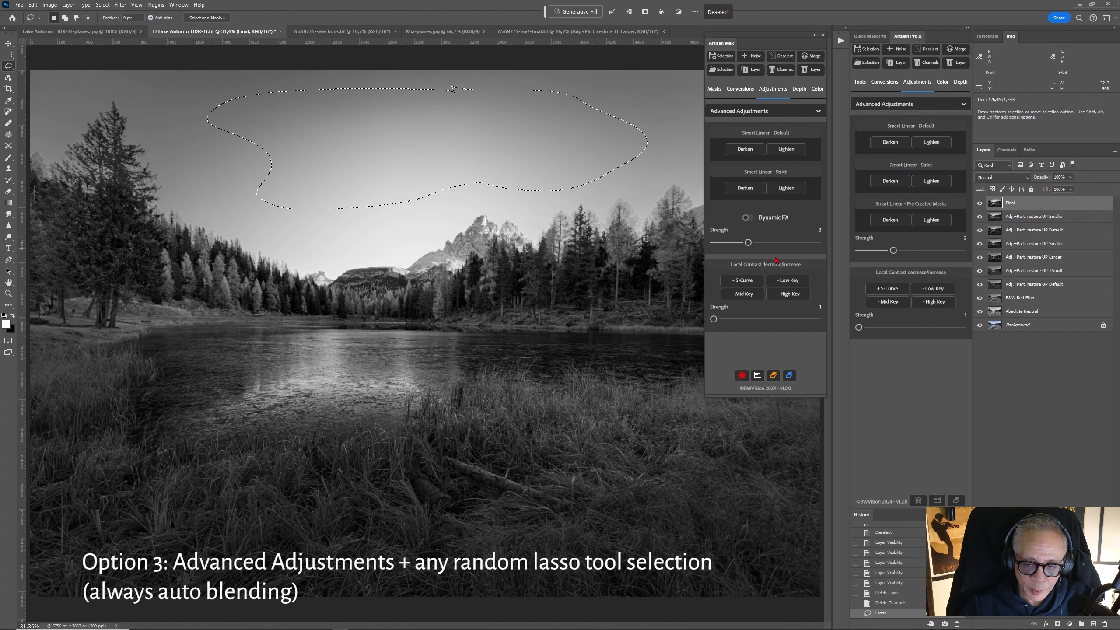
click(783, 153)
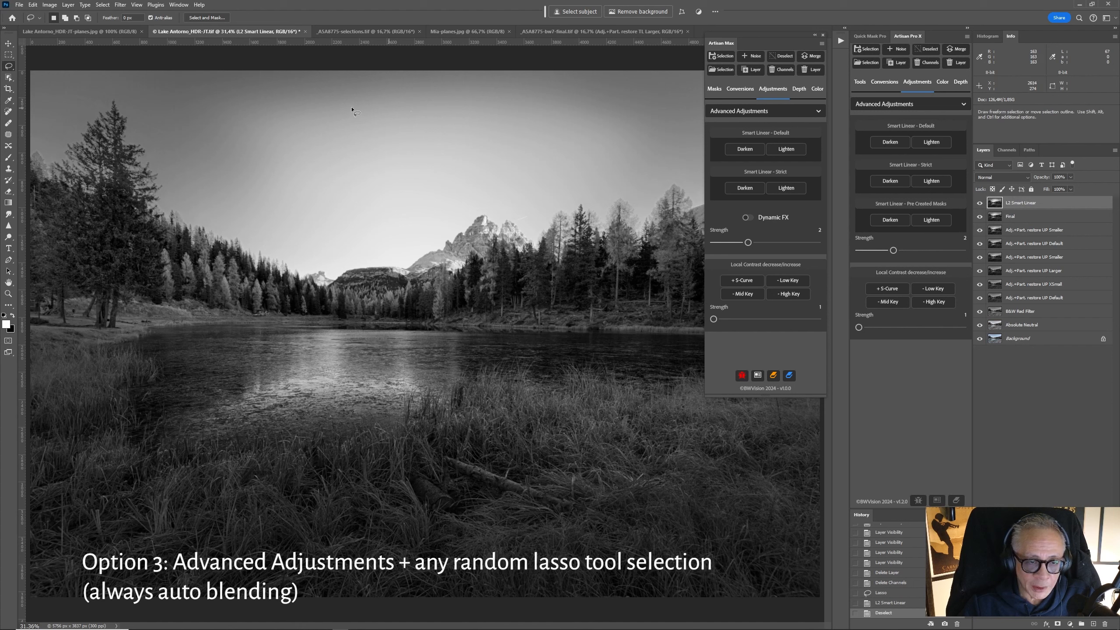
Compare the sky with and without the lightened layer, and delete that layer
click(979, 203)
click(979, 203)
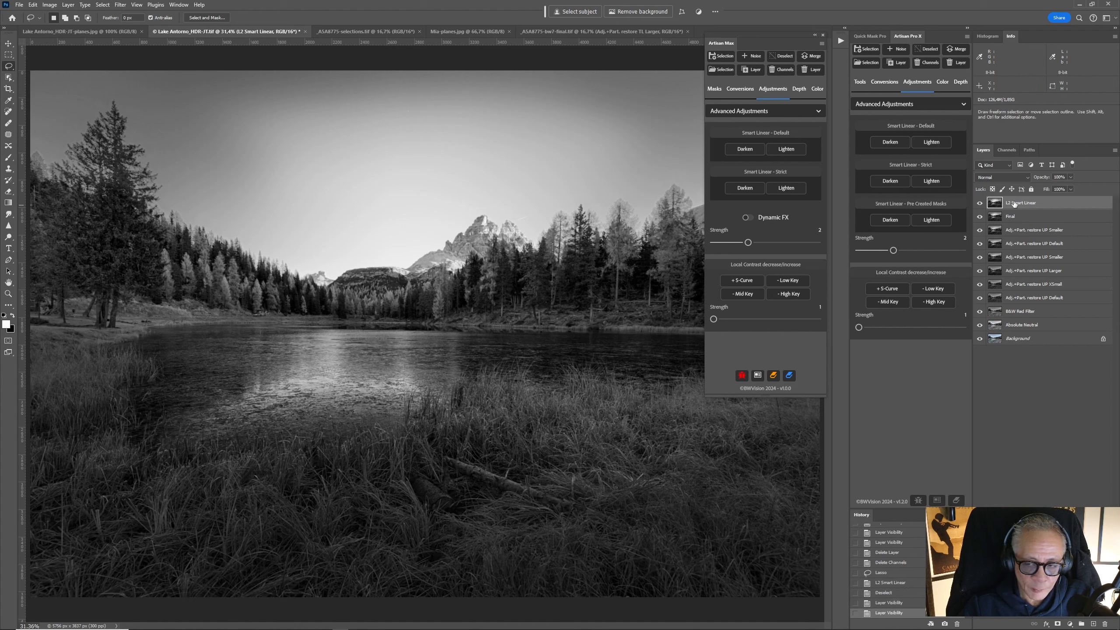
click(979, 203)
click(1104, 623)
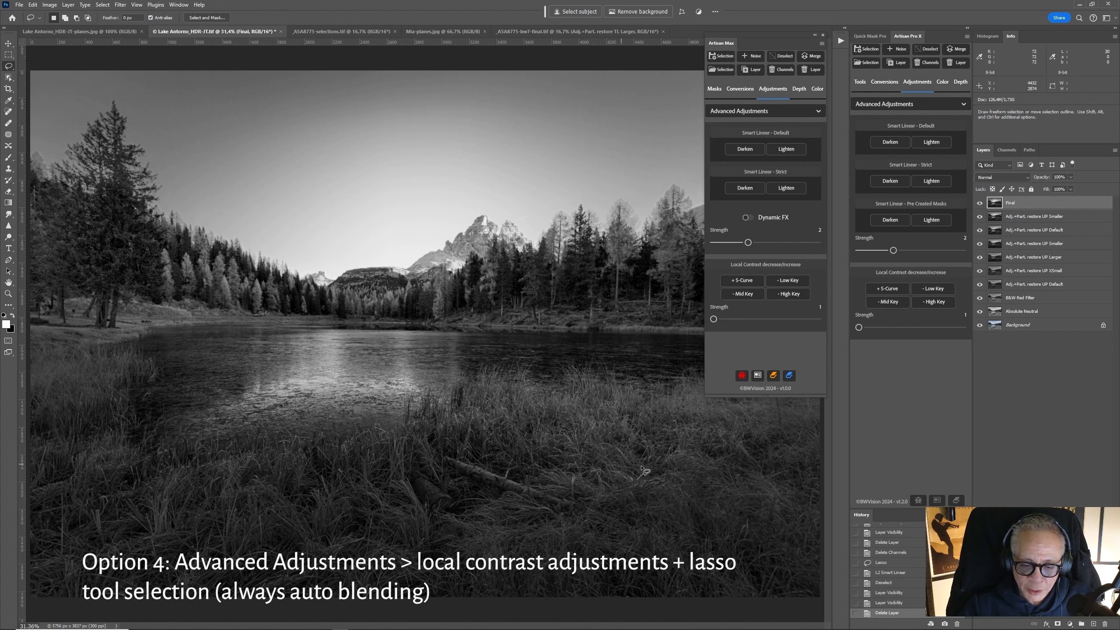
Lasso the foreground grass, decrease its local contrast with Low Key at strength 1, and deselect
mouse_move(694, 586)
mouse_down()
mouse_move(826, 569)
mouse_move(824, 517)
mouse_move(669, 442)
mouse_move(548, 416)
mouse_move(431, 407)
mouse_move(343, 453)
mouse_move(240, 451)
mouse_move(164, 503)
mouse_move(163, 541)
mouse_move(209, 587)
mouse_move(265, 604)
mouse_move(793, 593)
mouse_up()
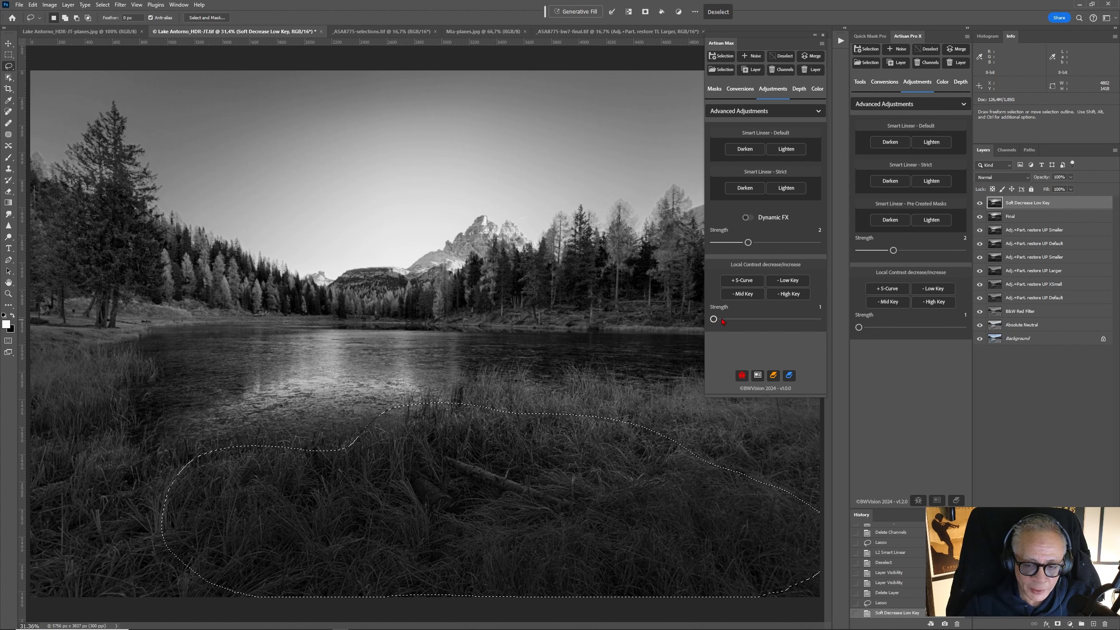
key(ctrl+d)
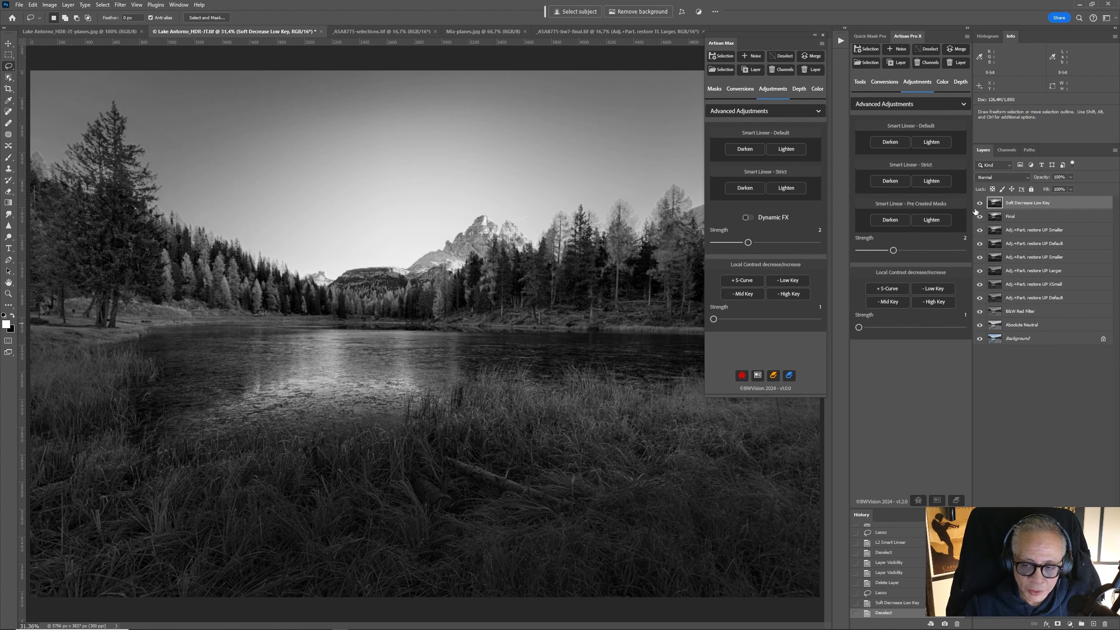
Compare the foreground grass repeatedly with and without the Low Key contrast layer
click(980, 203)
click(980, 204)
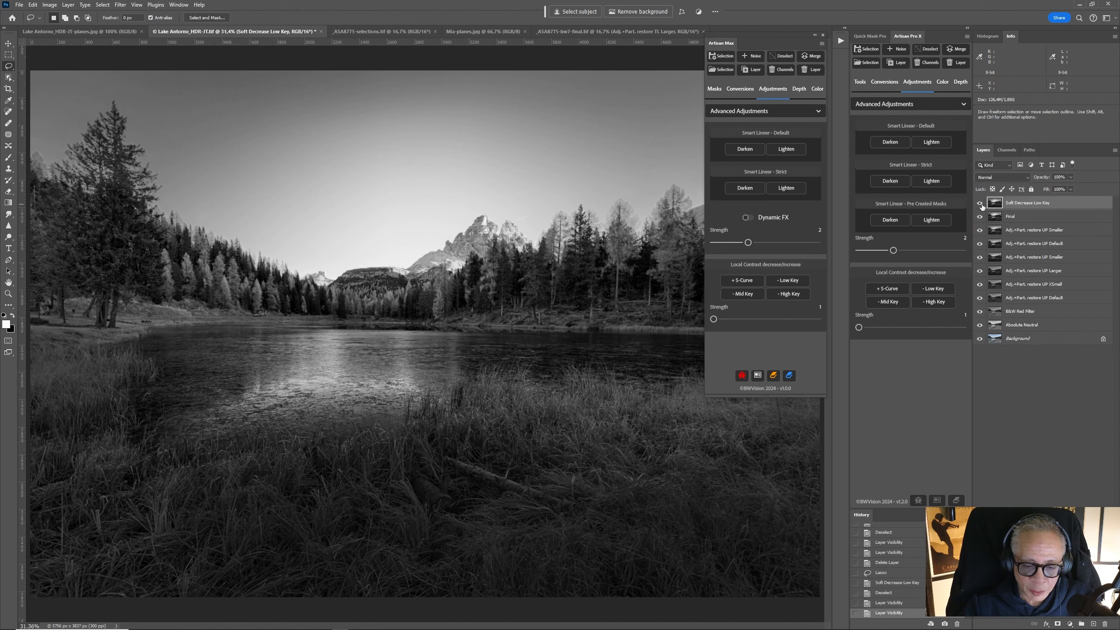
click(980, 203)
click(980, 203)
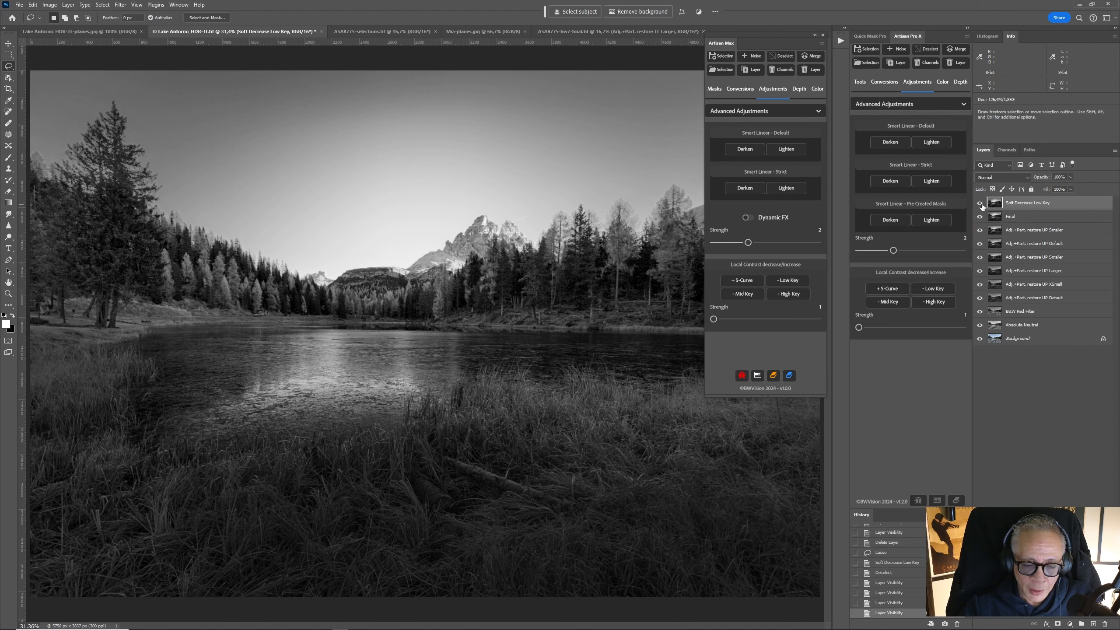
click(980, 204)
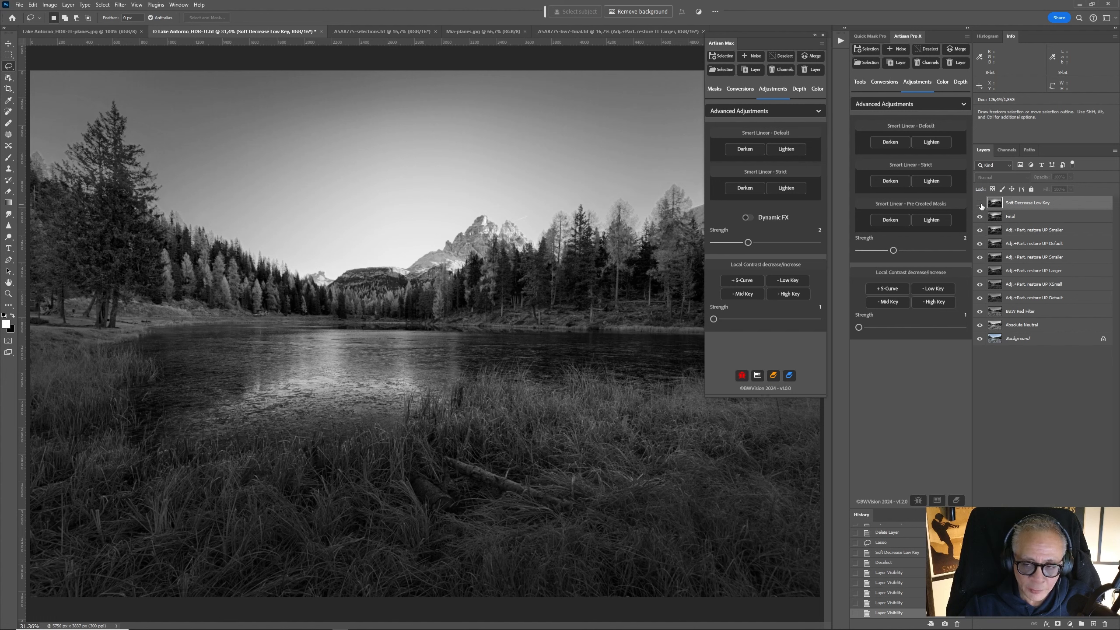
click(980, 203)
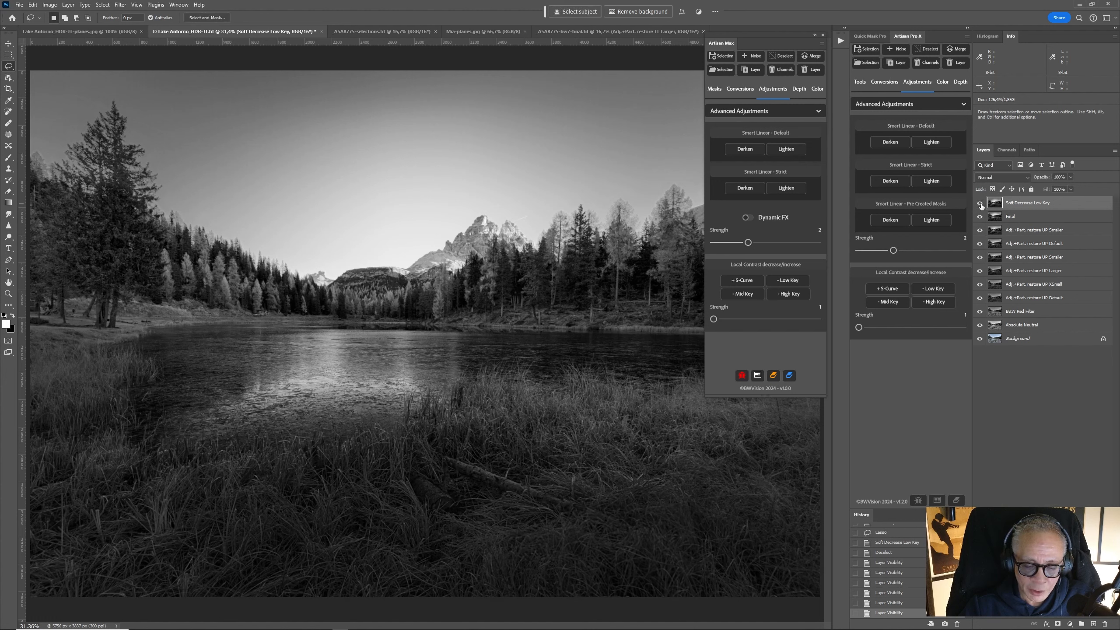
click(980, 203)
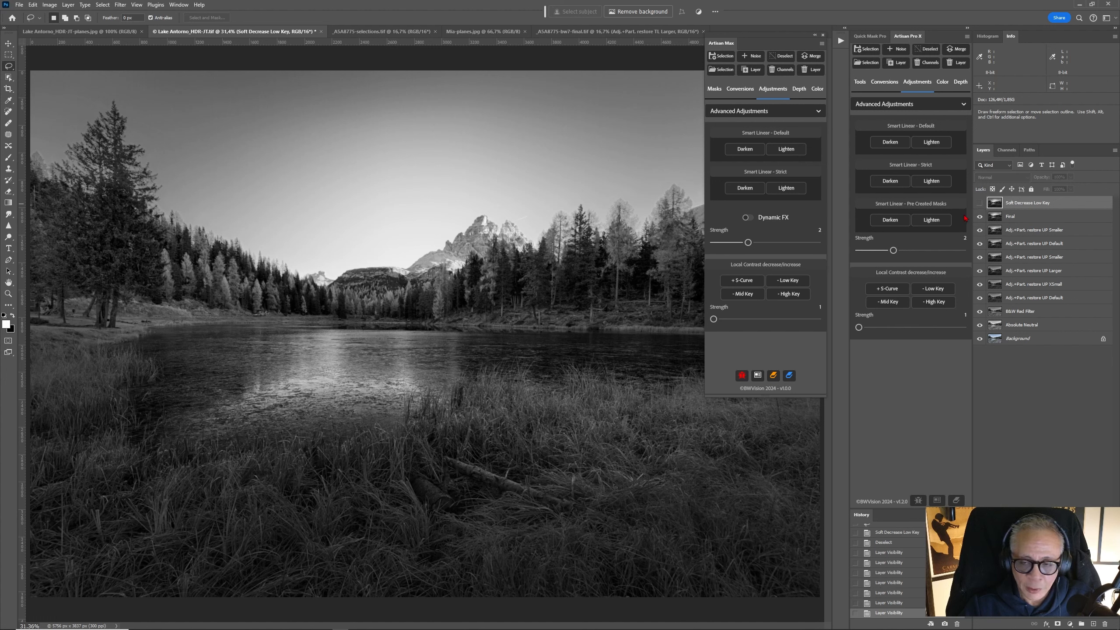
click(980, 203)
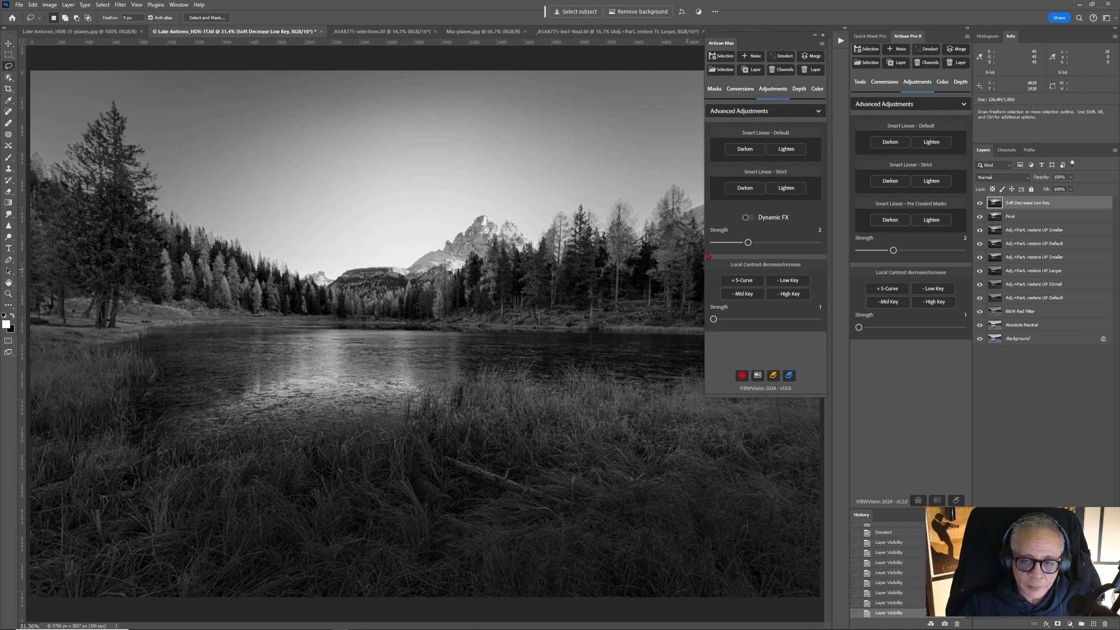
Compare the options of Pro Adjustments / Quick Refine with those of Advanced Adjustments in Artisan Max
click(767, 111)
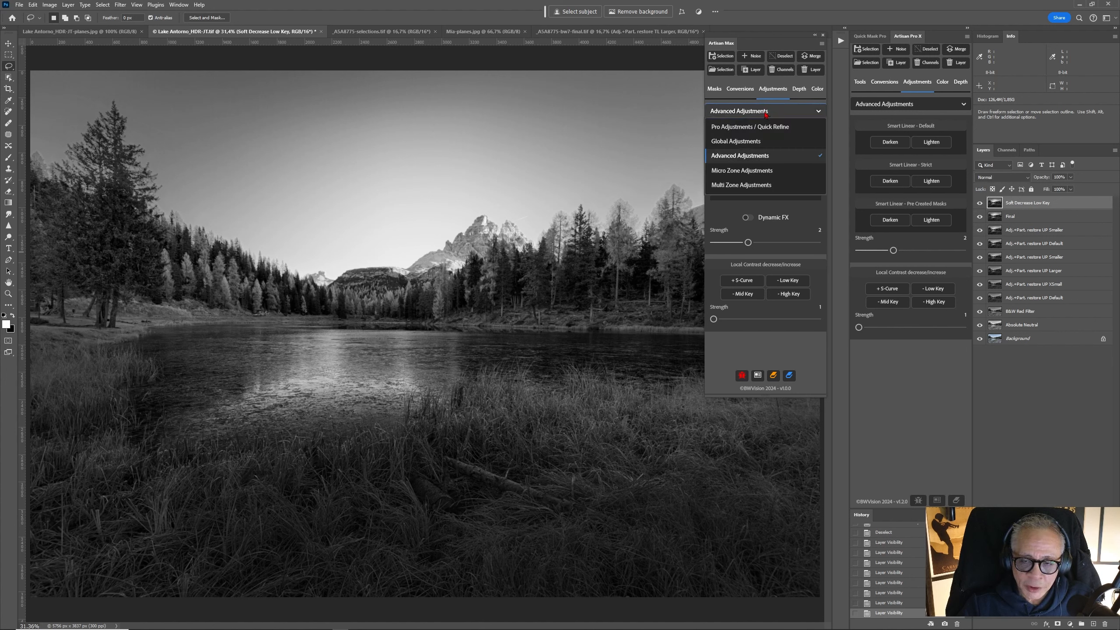
click(755, 132)
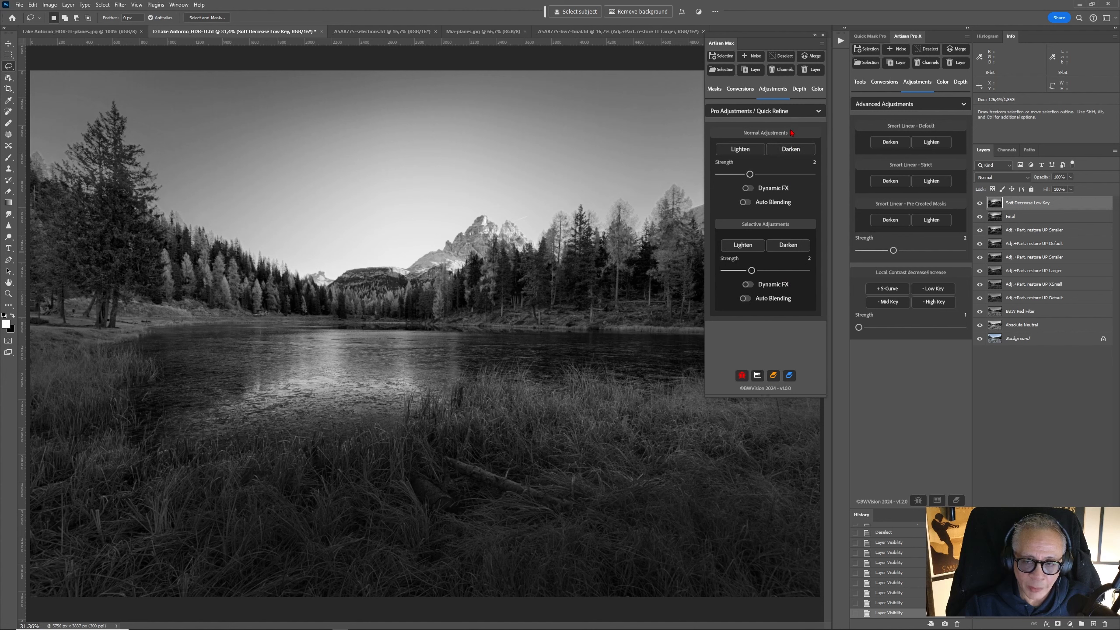
click(785, 113)
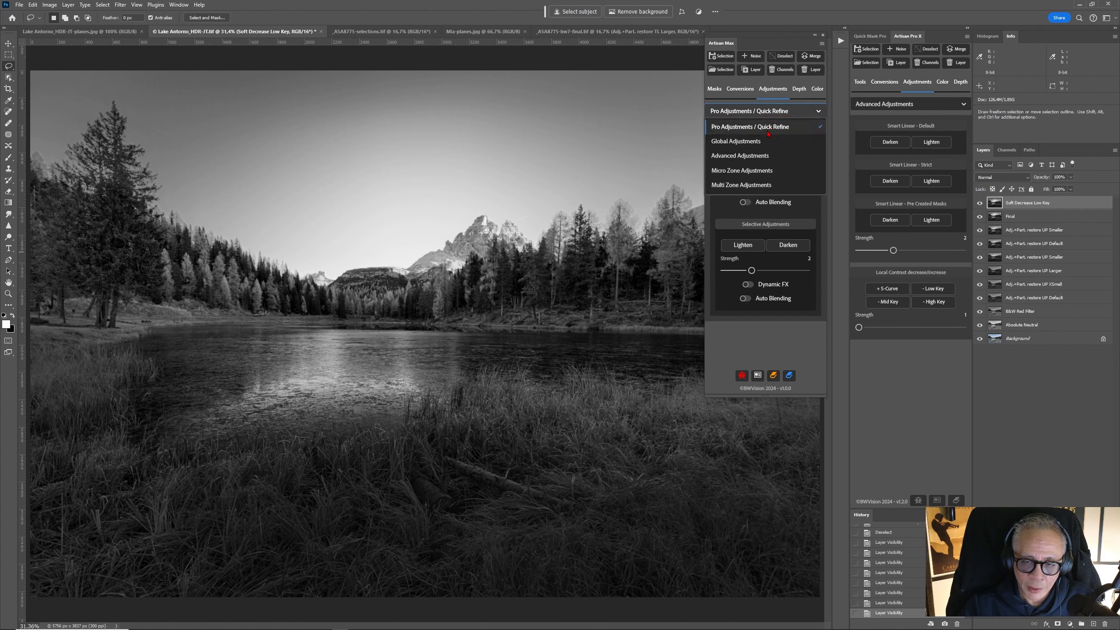
click(761, 155)
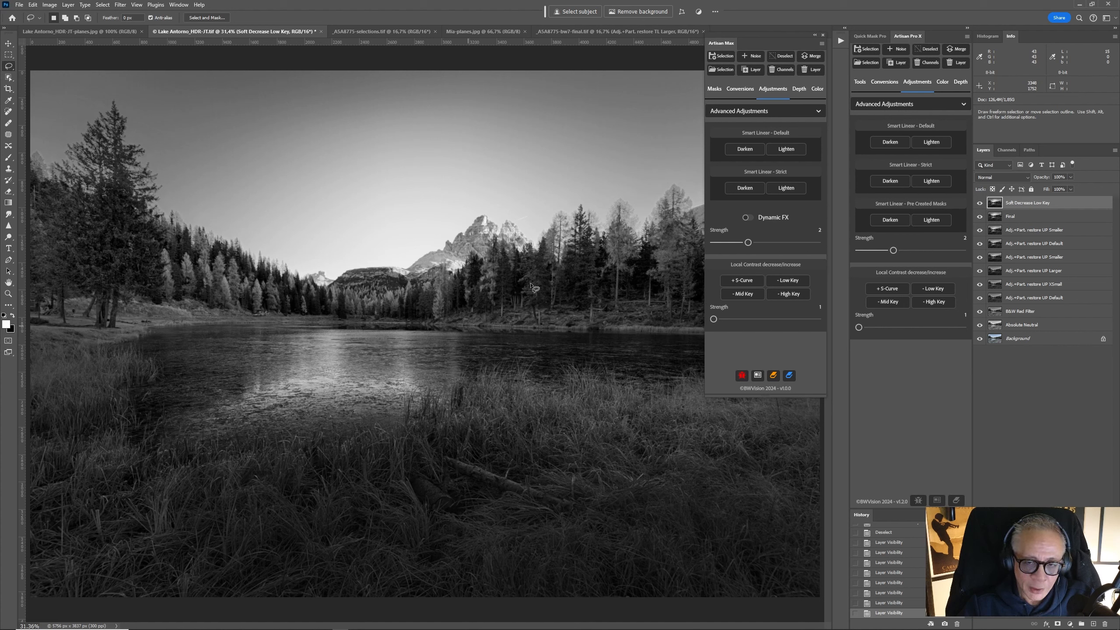
click(768, 110)
click(749, 127)
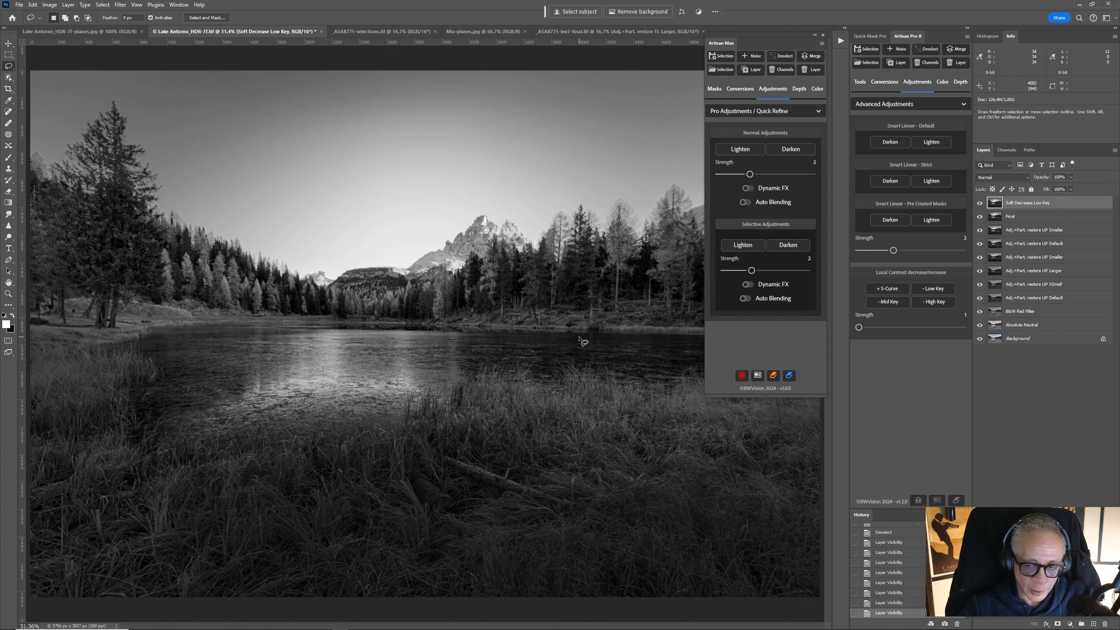
click(769, 112)
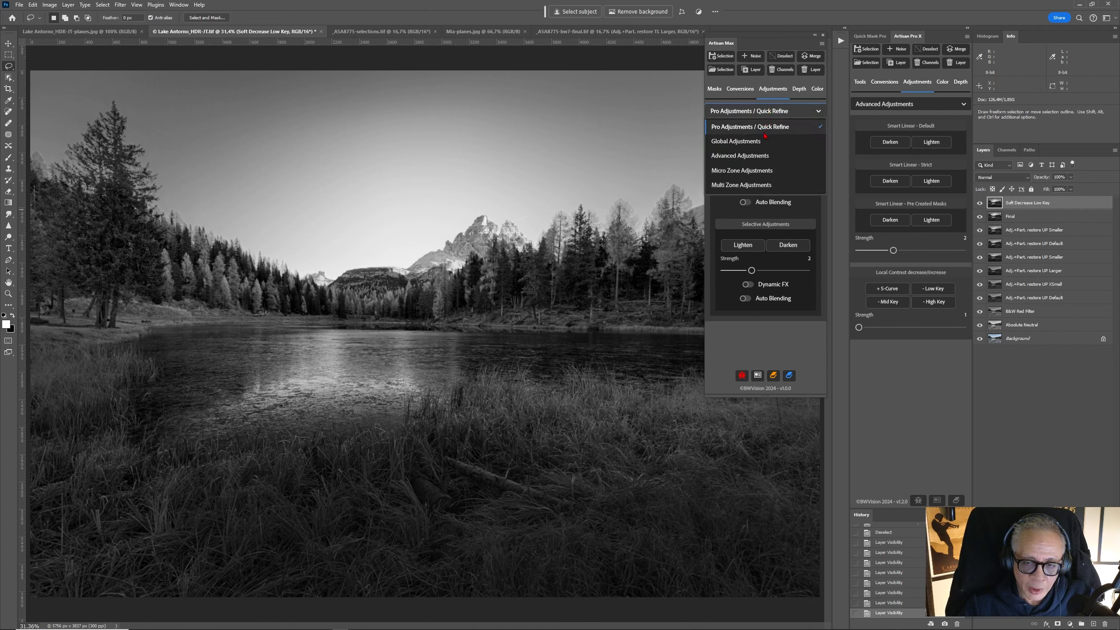
click(750, 155)
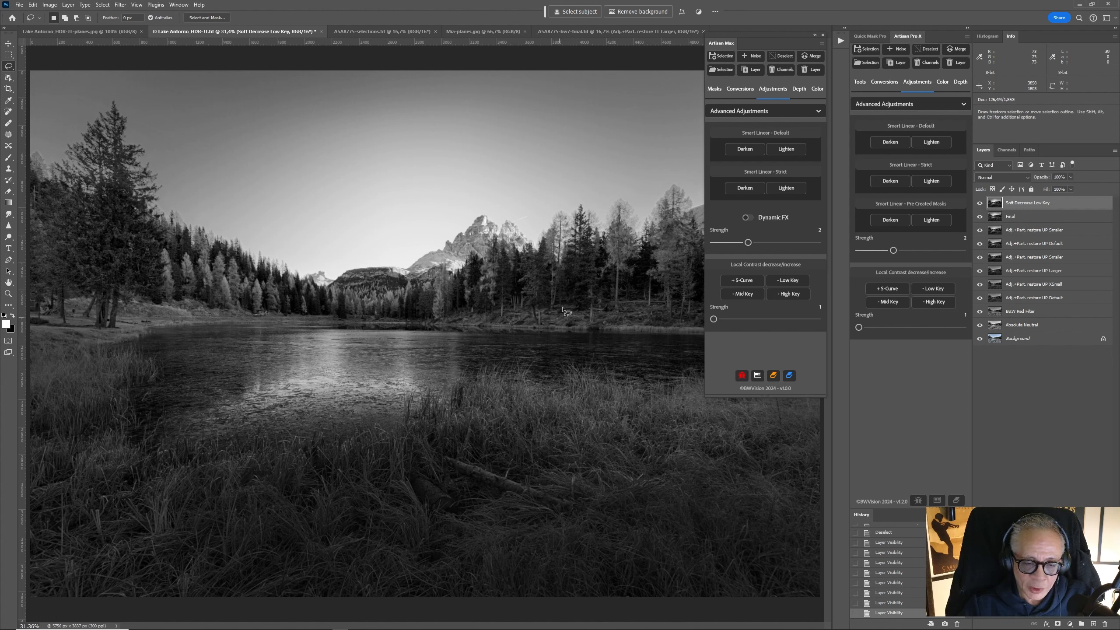
Lasso a freeform trial area in the central sky and deselect it
mouse_move(446, 96)
mouse_down()
mouse_move(354, 178)
mouse_move(551, 181)
mouse_move(617, 127)
mouse_move(493, 84)
mouse_up()
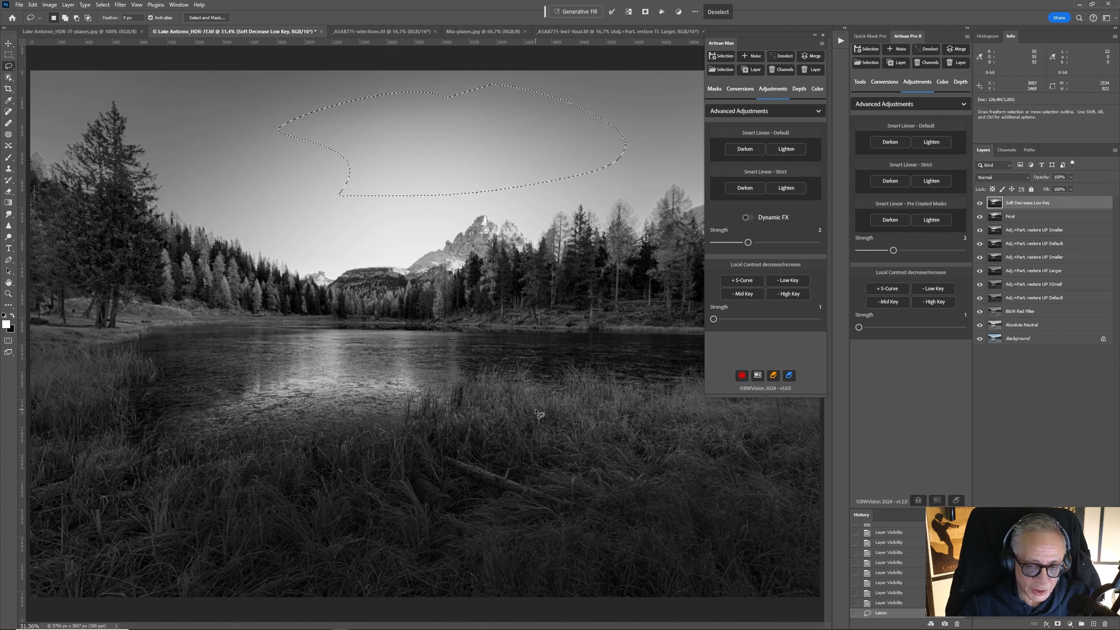
key(ctrl+d)
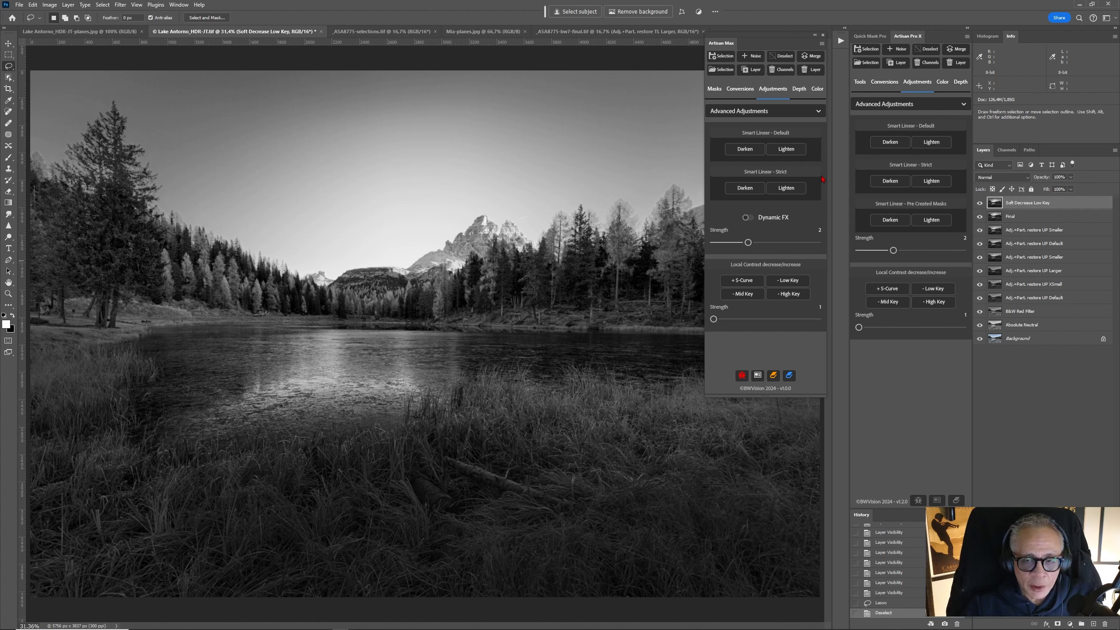
Switch Artisan Max to Micro Zone Adjustments, select the Background layer, and activate zone Z7 - Dark Lights (L162 - L184)
click(779, 116)
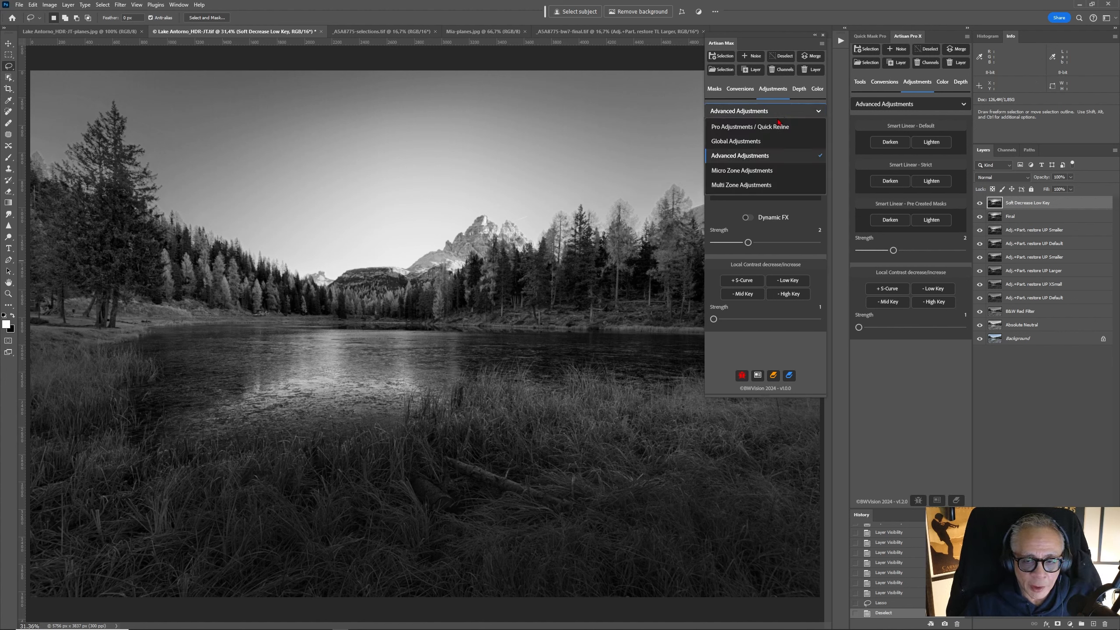
click(758, 172)
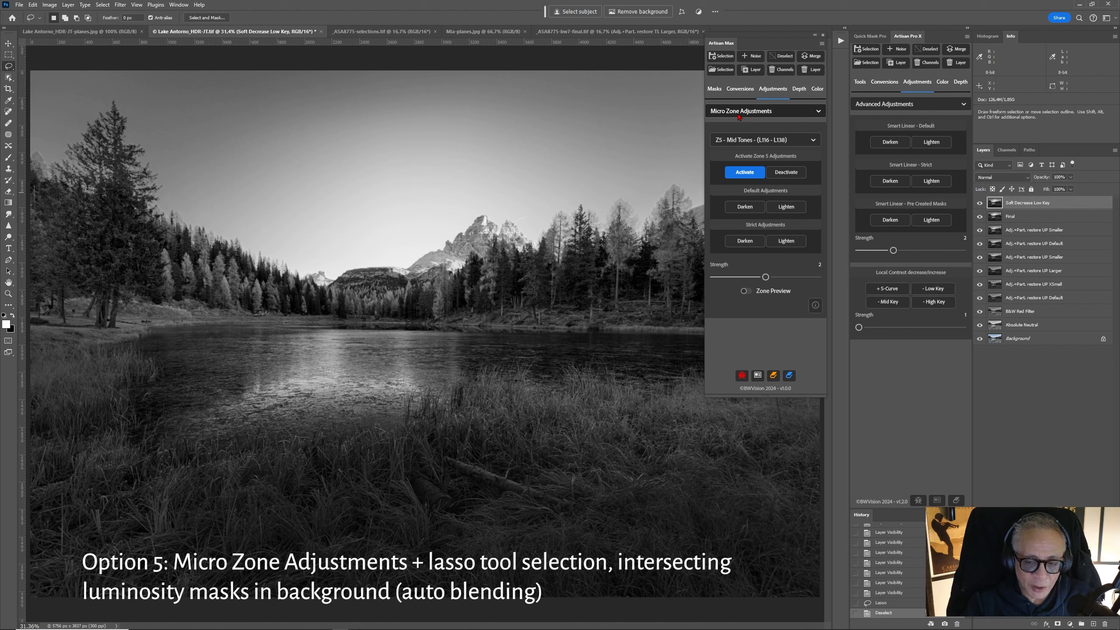
click(1006, 338)
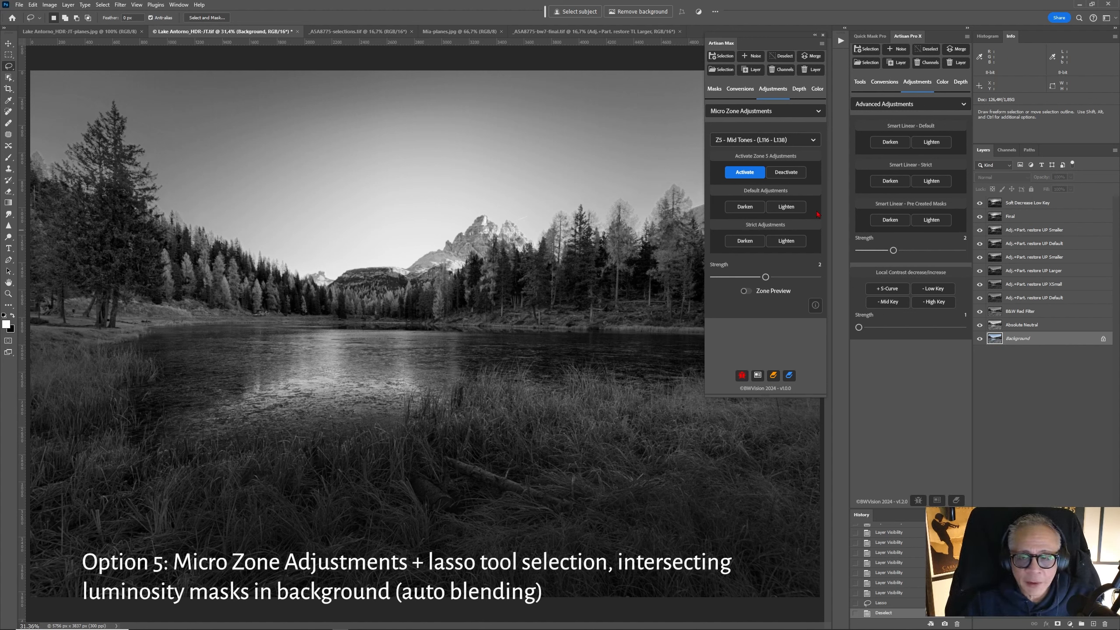
click(773, 142)
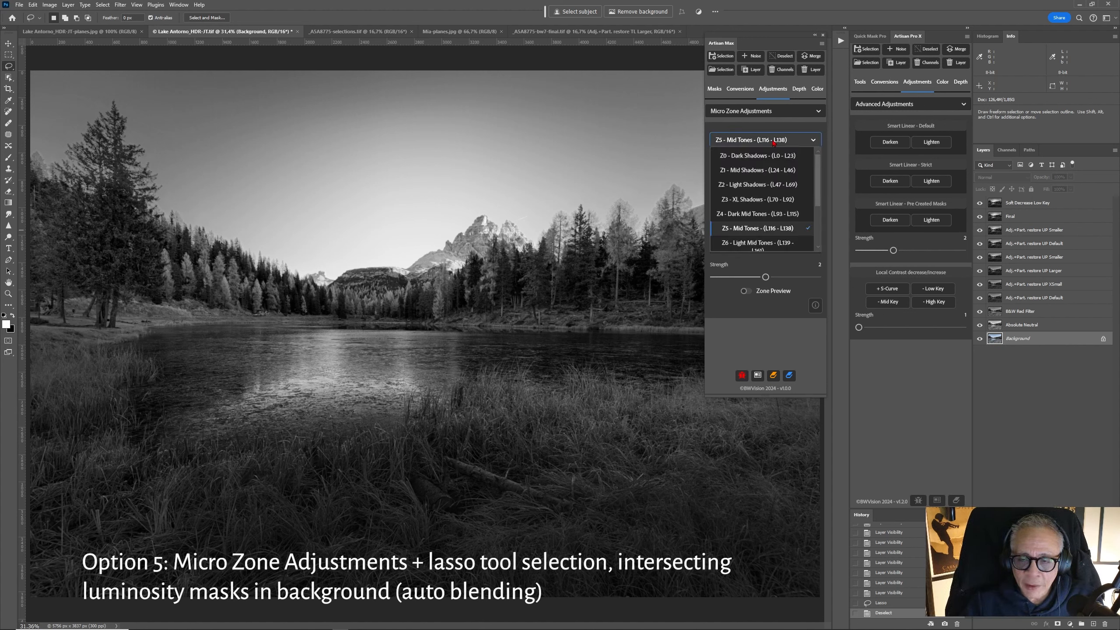
scroll(791, 211, down, 1)
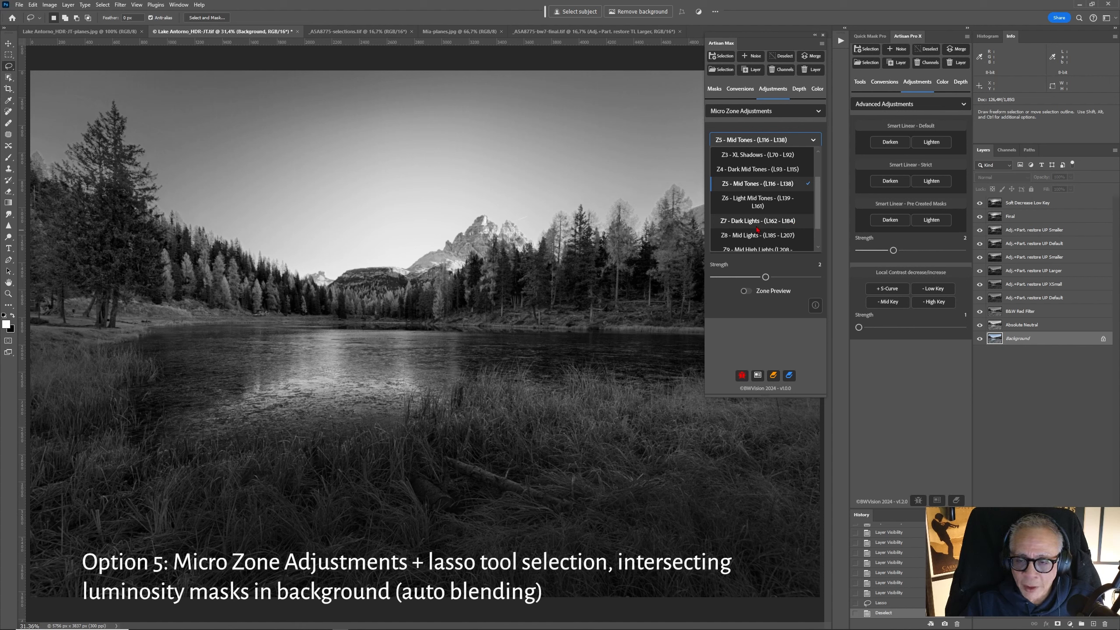
click(765, 223)
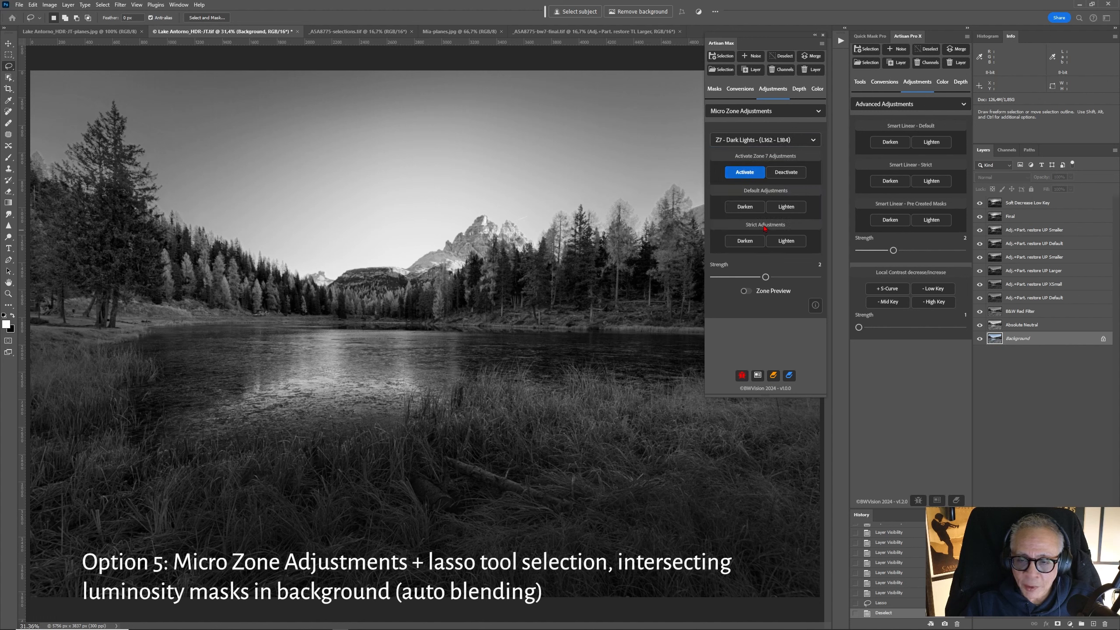
click(746, 173)
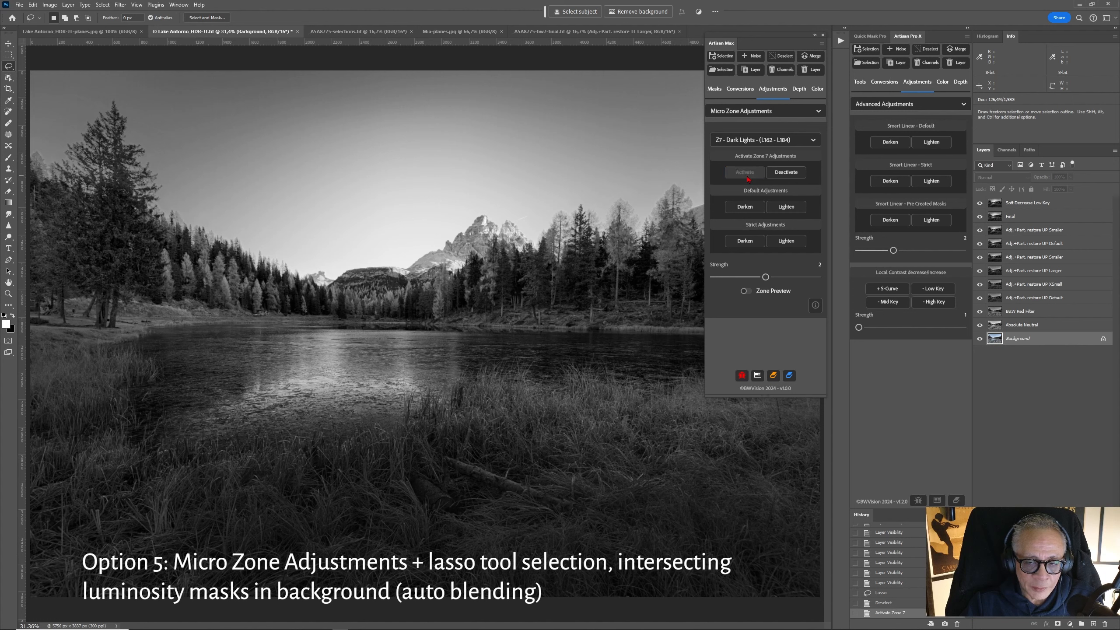
Activate zone Z8 - Mid Lights (L185 - L207) for the micro zone adjustments
click(771, 140)
scroll(767, 212, down, 1)
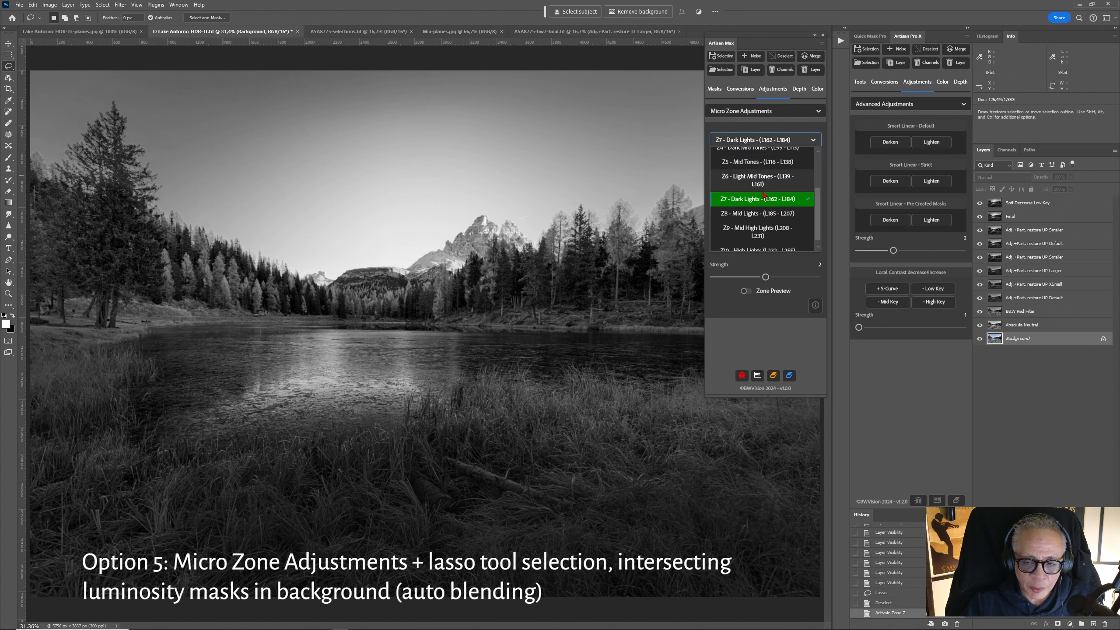
click(782, 215)
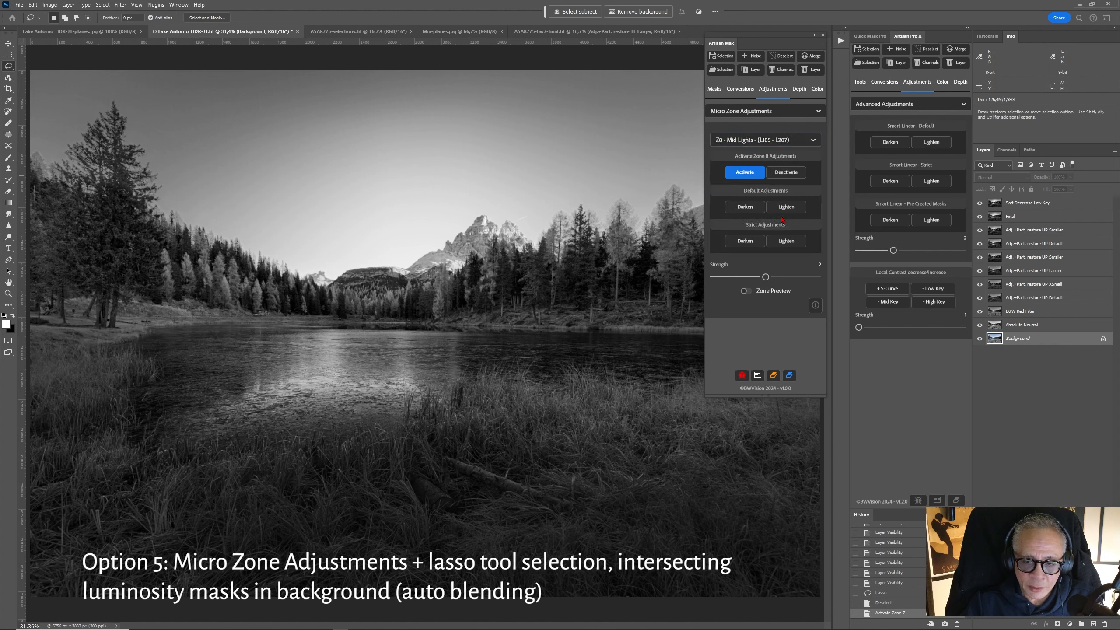
click(756, 175)
Review the list of available zones and make Z7 - Dark Lights the current zone
click(802, 141)
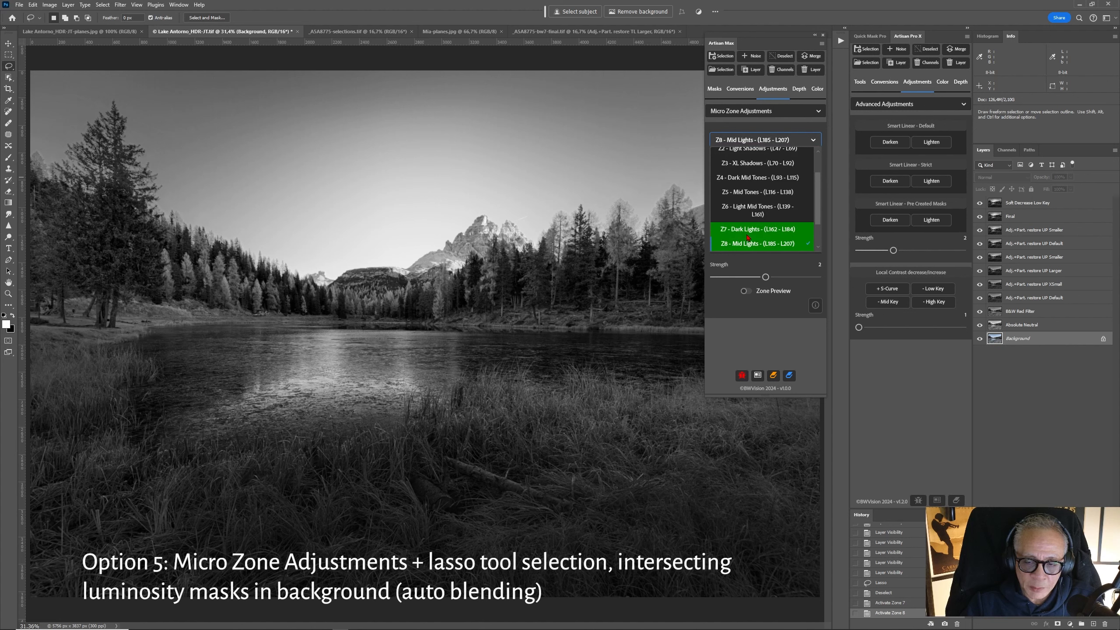
scroll(748, 238, down, 2)
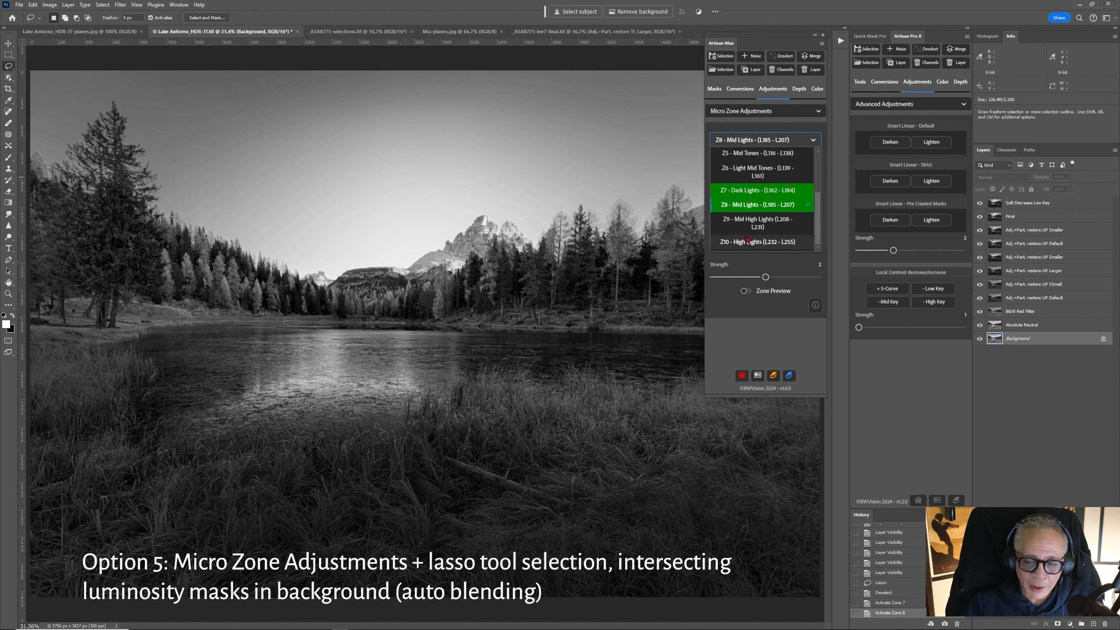
click(782, 132)
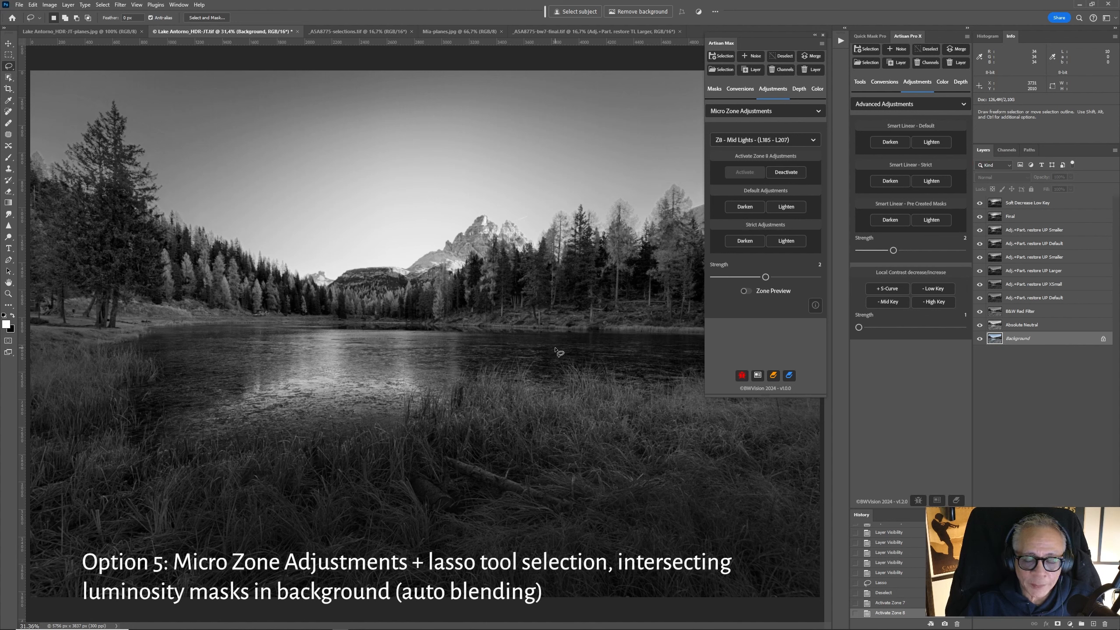
click(750, 139)
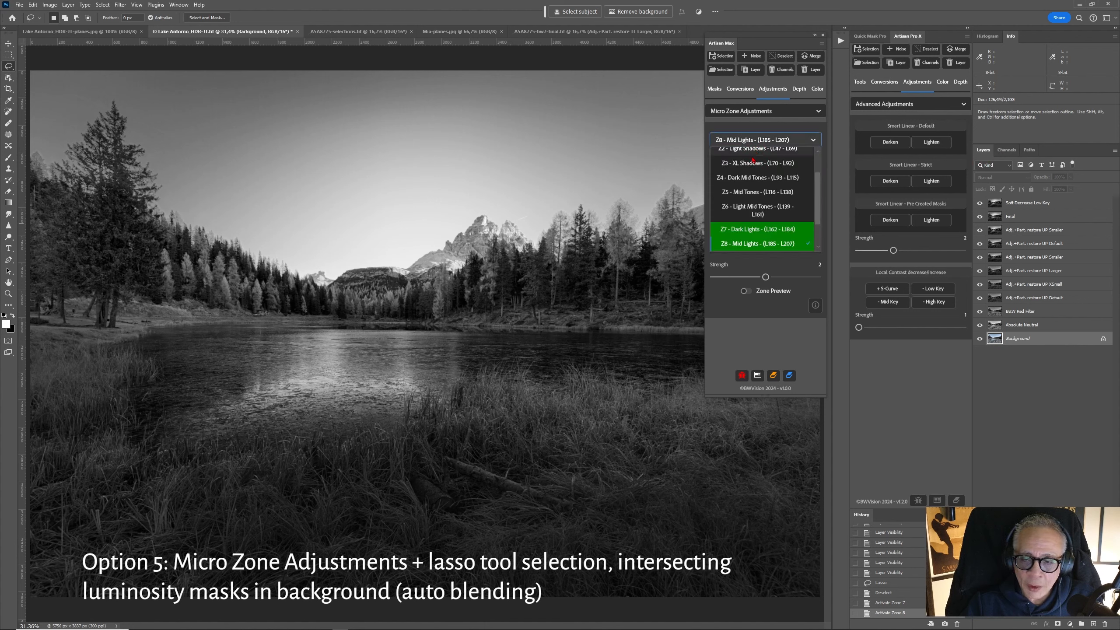
click(748, 233)
key(Up)
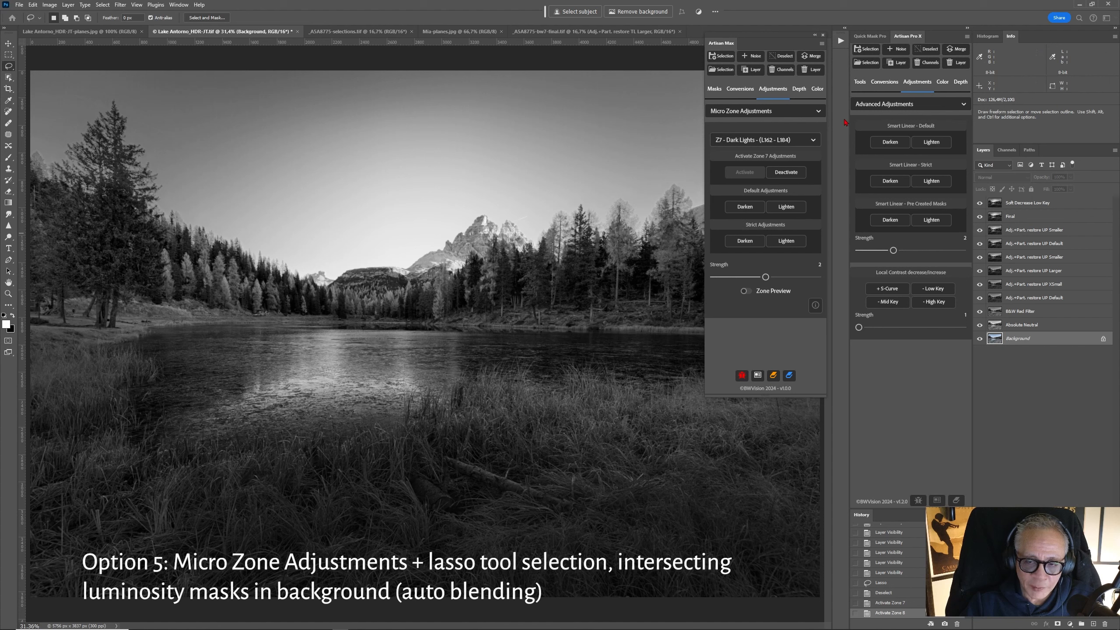
Lasso the lake, target the Soft Decrease Low Key layer, apply the default Z7 Lighten twice at strength 2, and deselect
mouse_move(538, 411)
mouse_down()
mouse_move(661, 386)
mouse_move(706, 337)
mouse_move(454, 315)
mouse_up()
drag(210, 315, 114, 353)
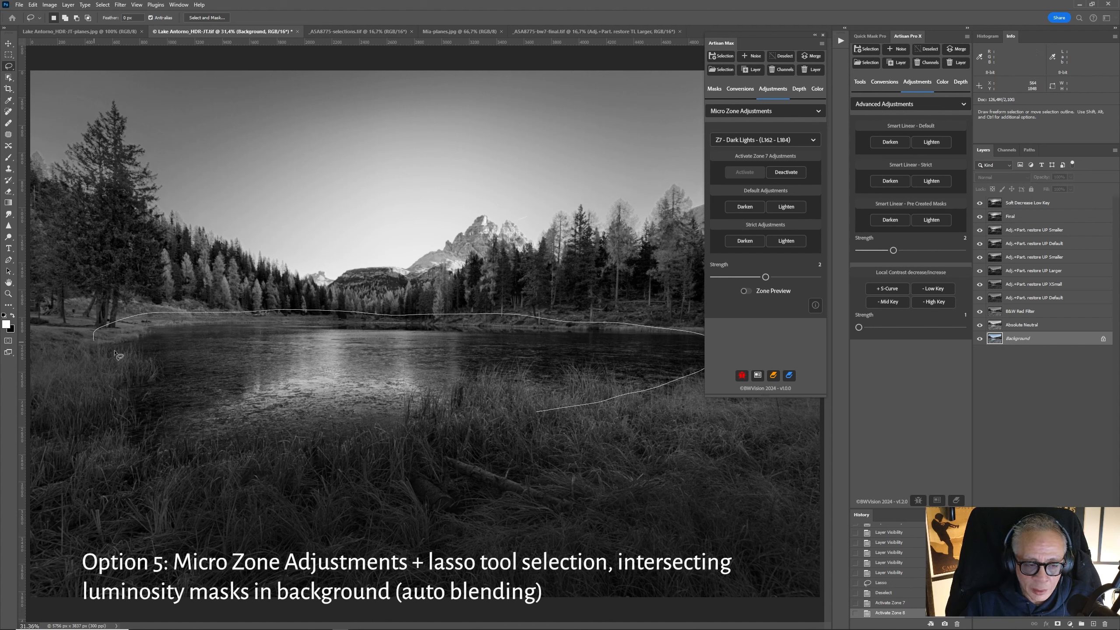
drag(378, 446, 549, 413)
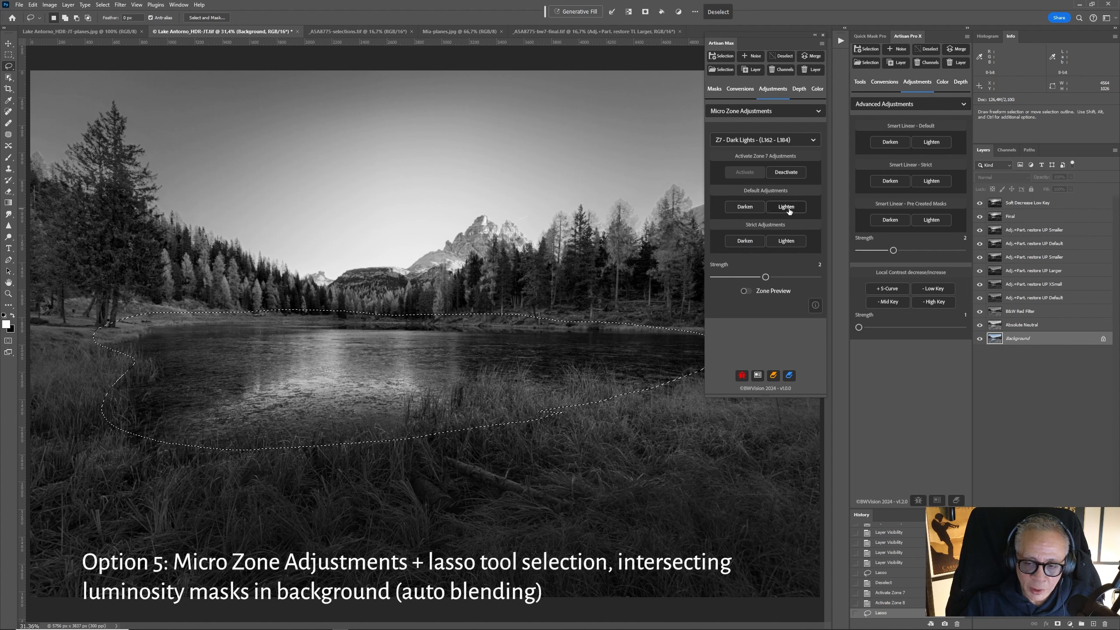
click(1038, 206)
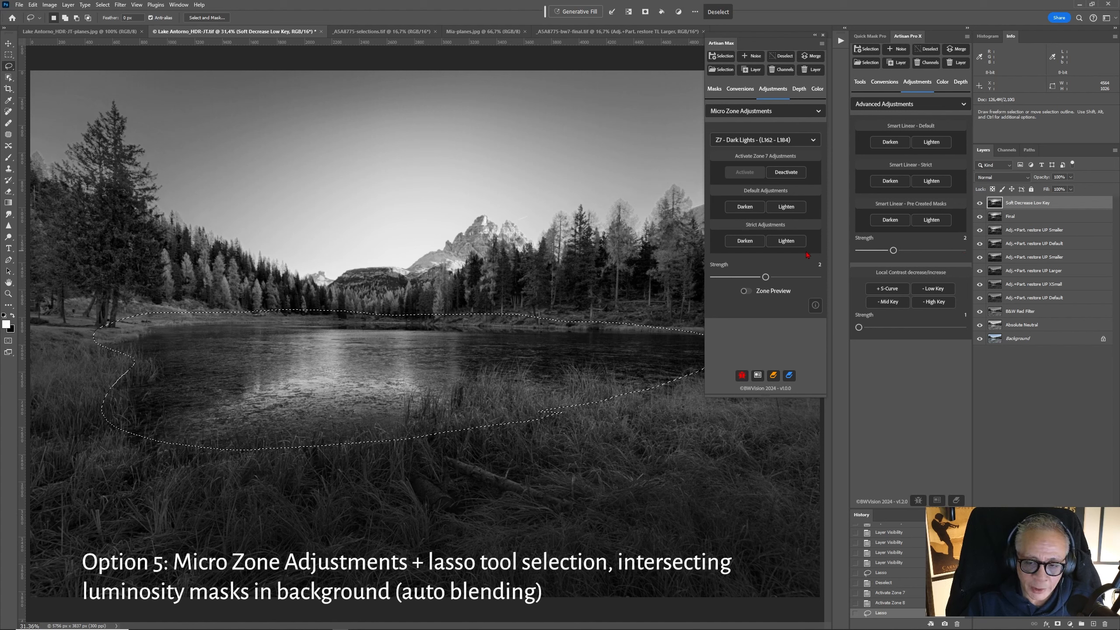
click(791, 208)
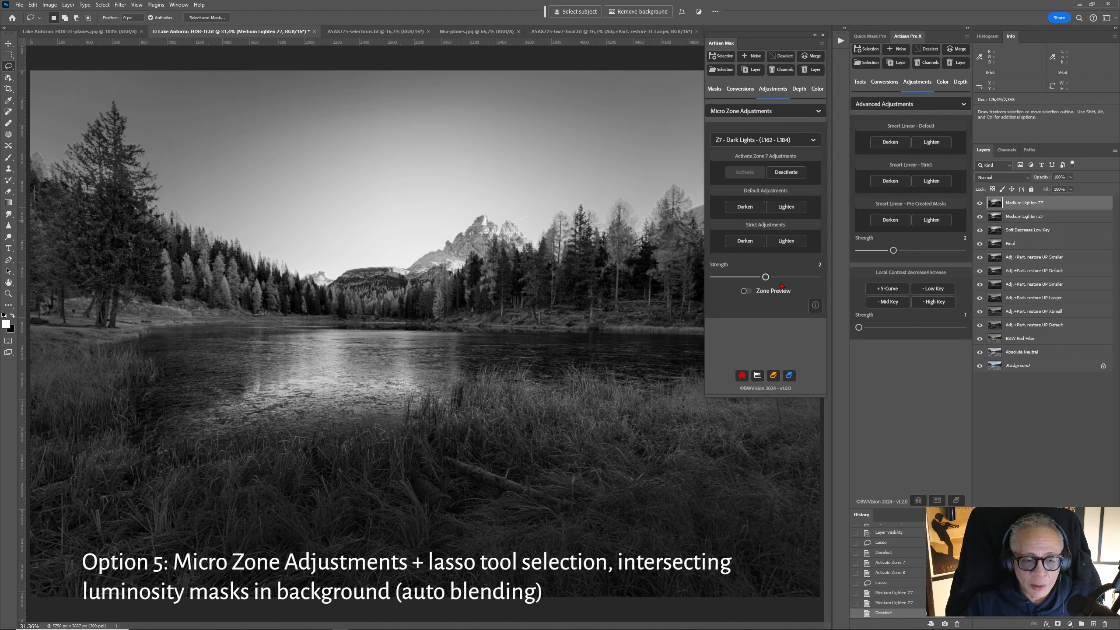
Compare the lake repeatedly with and without the two Medium Lighten Z7 layers, leaving both layers visible
click(979, 217)
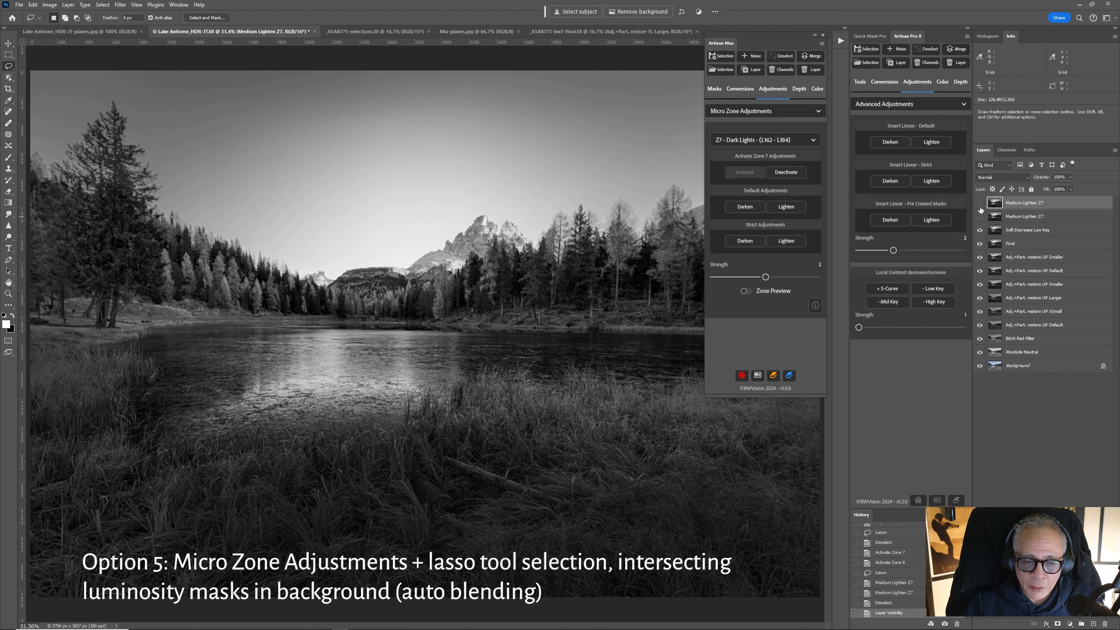
click(979, 203)
click(978, 207)
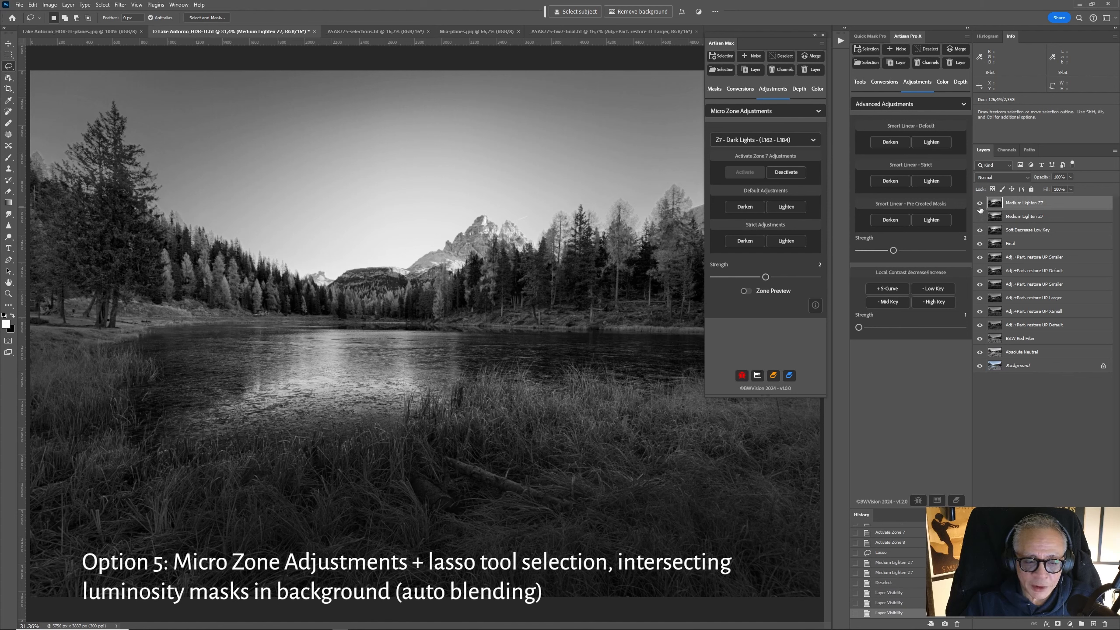
click(979, 207)
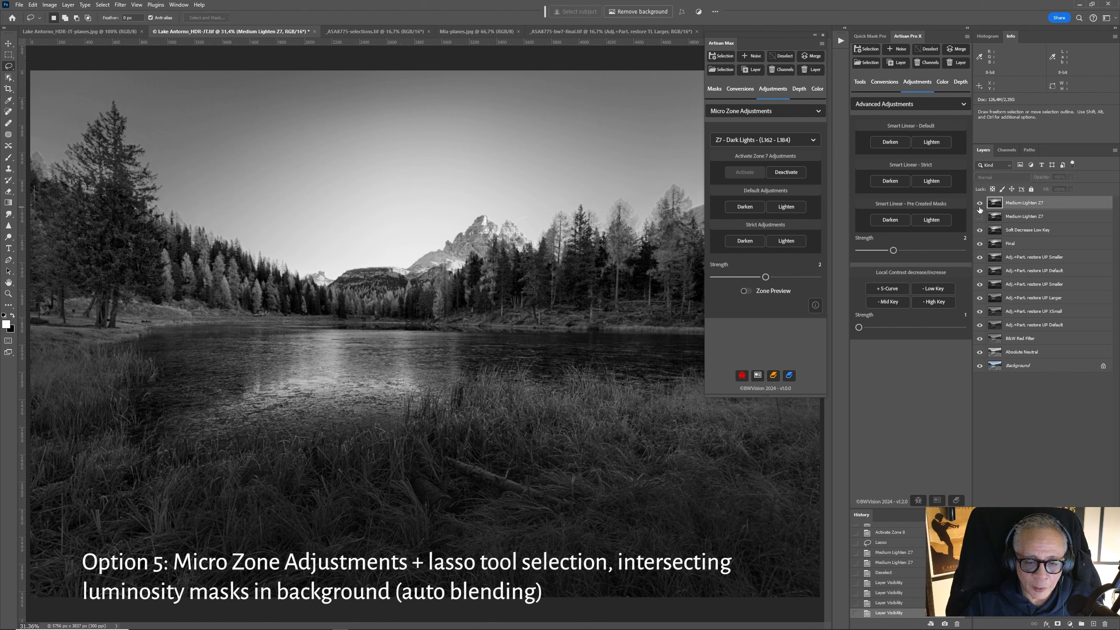
click(979, 206)
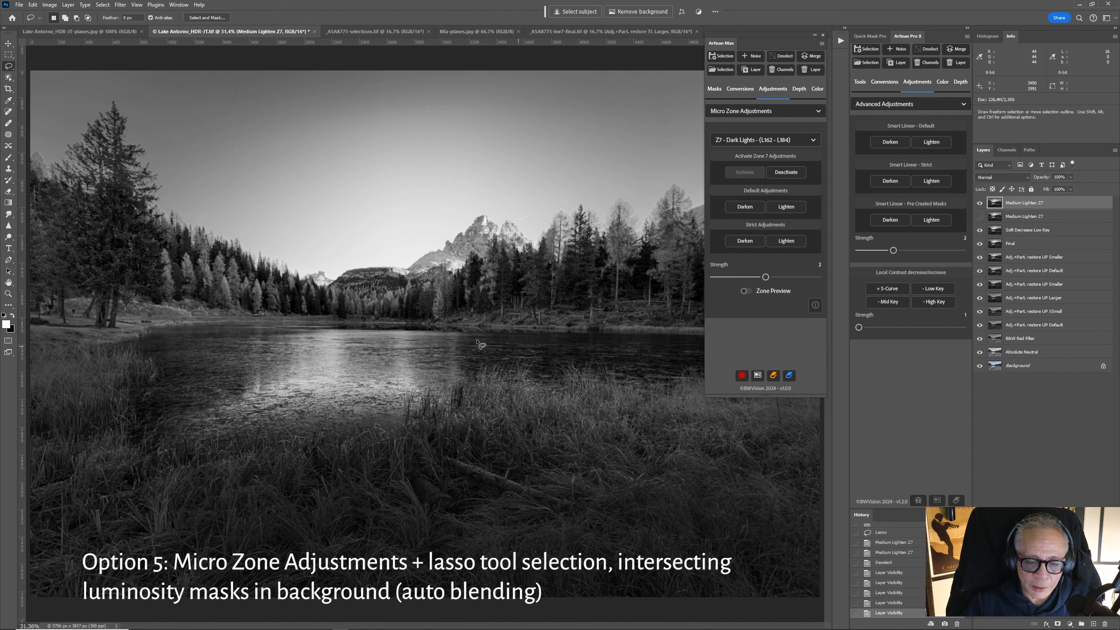
click(979, 203)
click(979, 203)
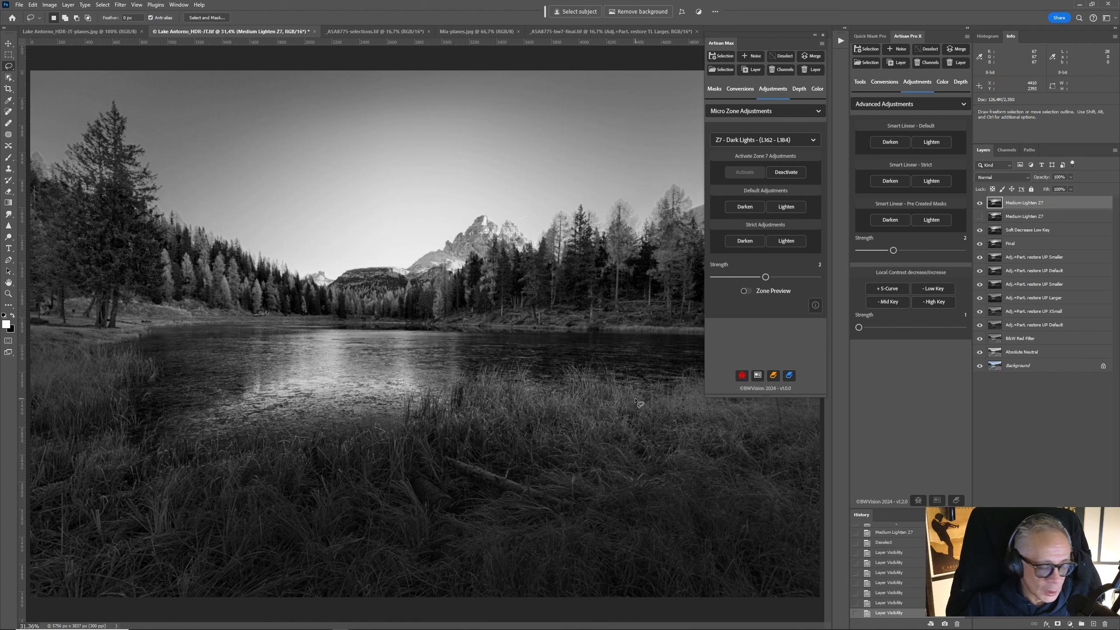
click(982, 217)
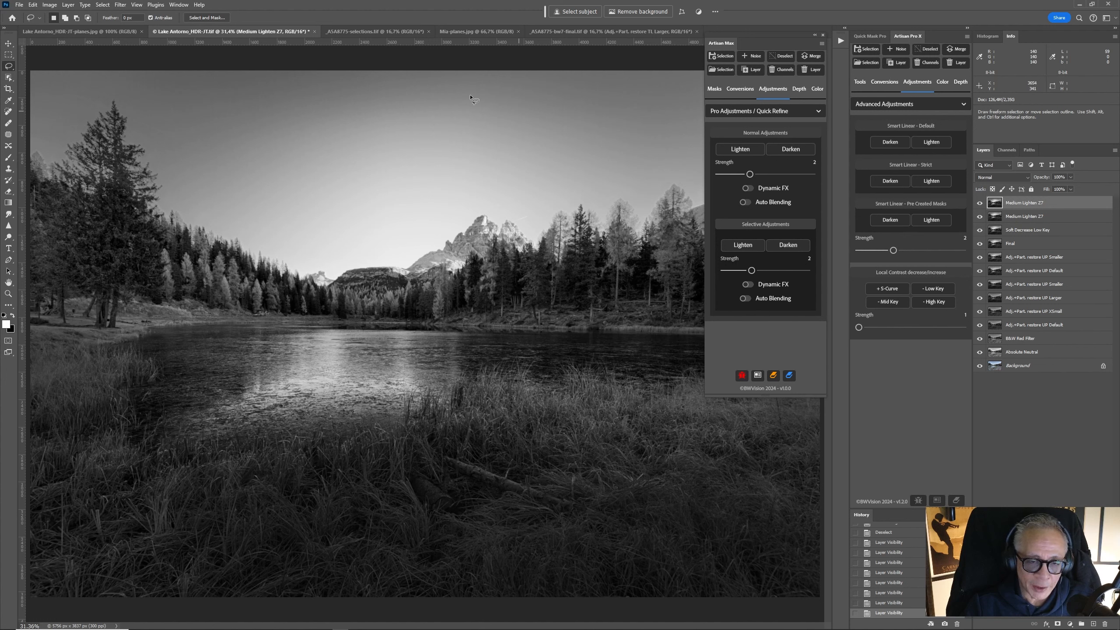
Enable Auto Blending for Selective Adjustments in Pro Adjustments / Quick Refine and lasso a freeform area of the central sky
click(798, 89)
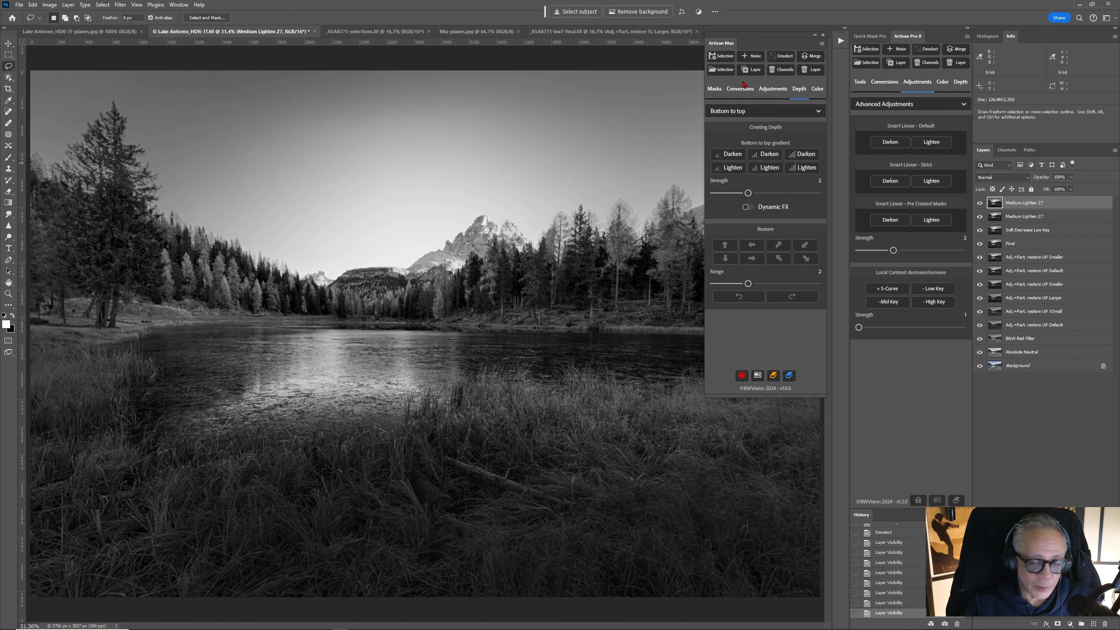
click(775, 95)
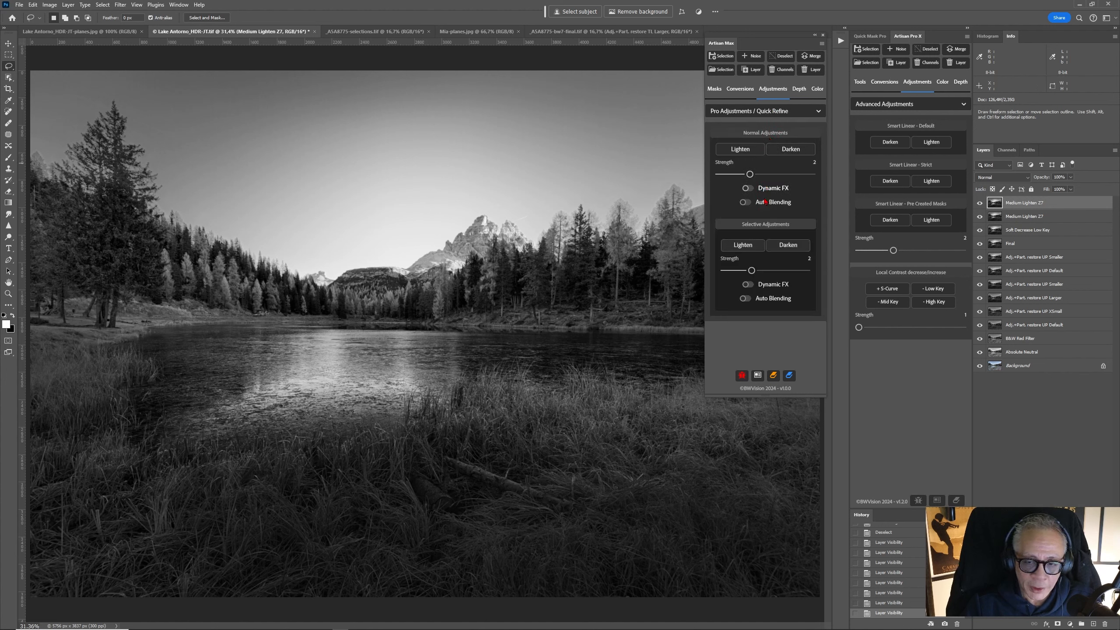
click(745, 298)
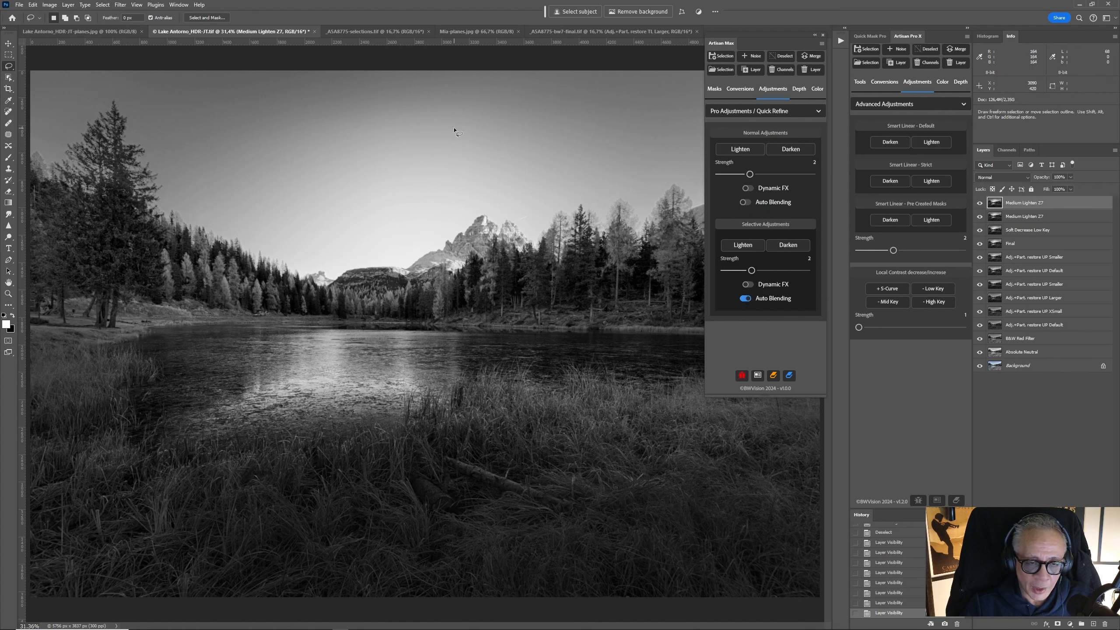
mouse_move(434, 108)
mouse_down()
mouse_move(407, 220)
mouse_move(529, 123)
mouse_move(467, 103)
mouse_up()
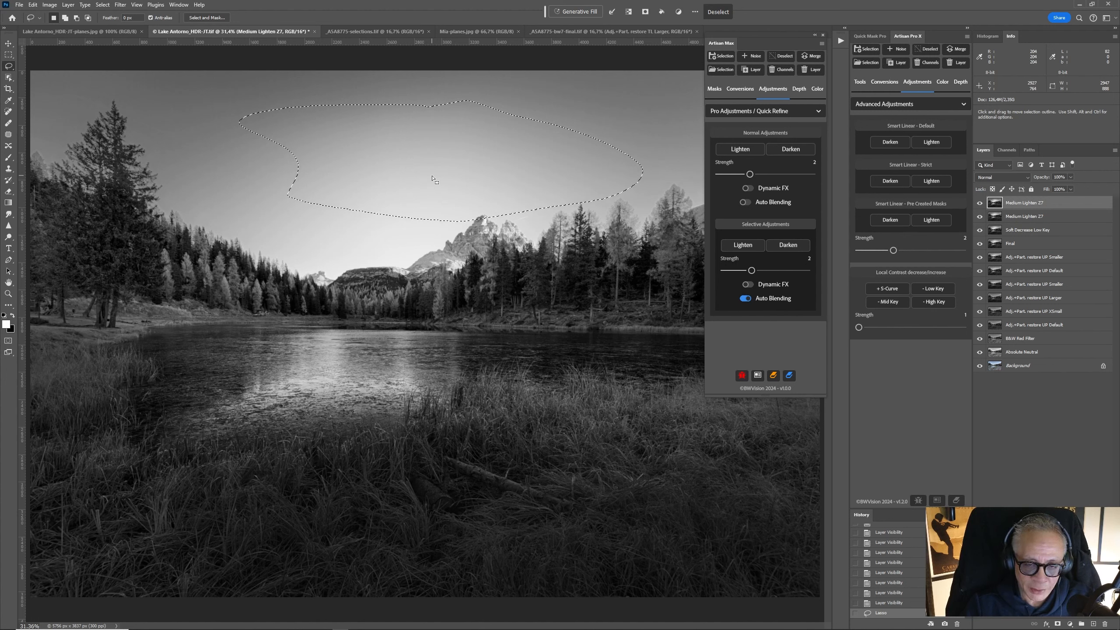
Review Advanced Adjustments for the sky selection, return to Micro Zone Adjustments, and deactivate zone Z7
click(783, 111)
click(749, 155)
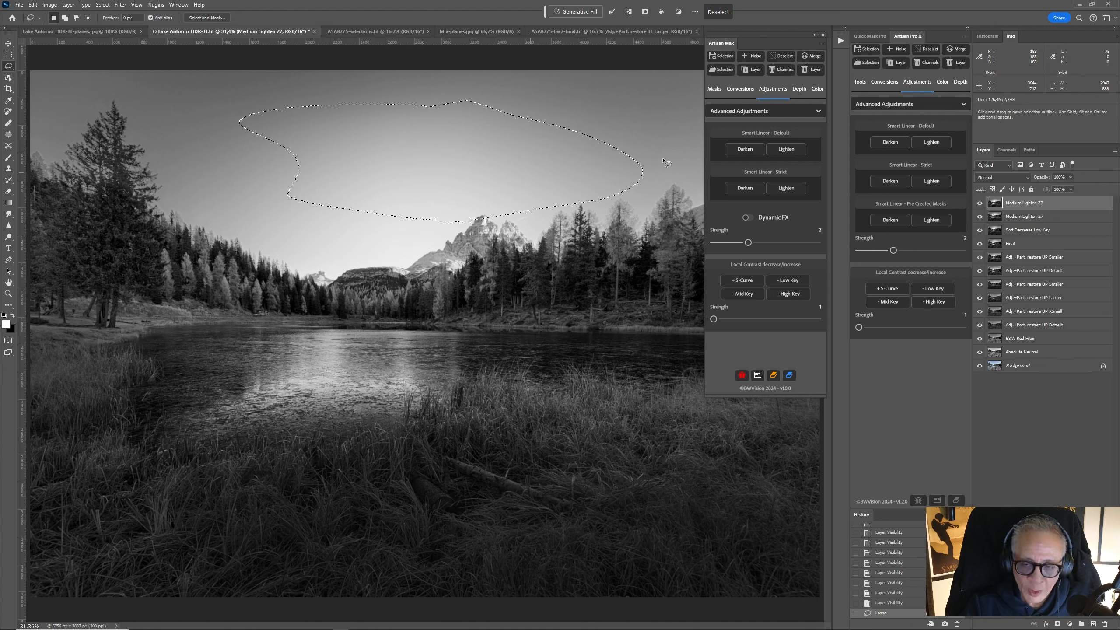
click(767, 110)
click(763, 172)
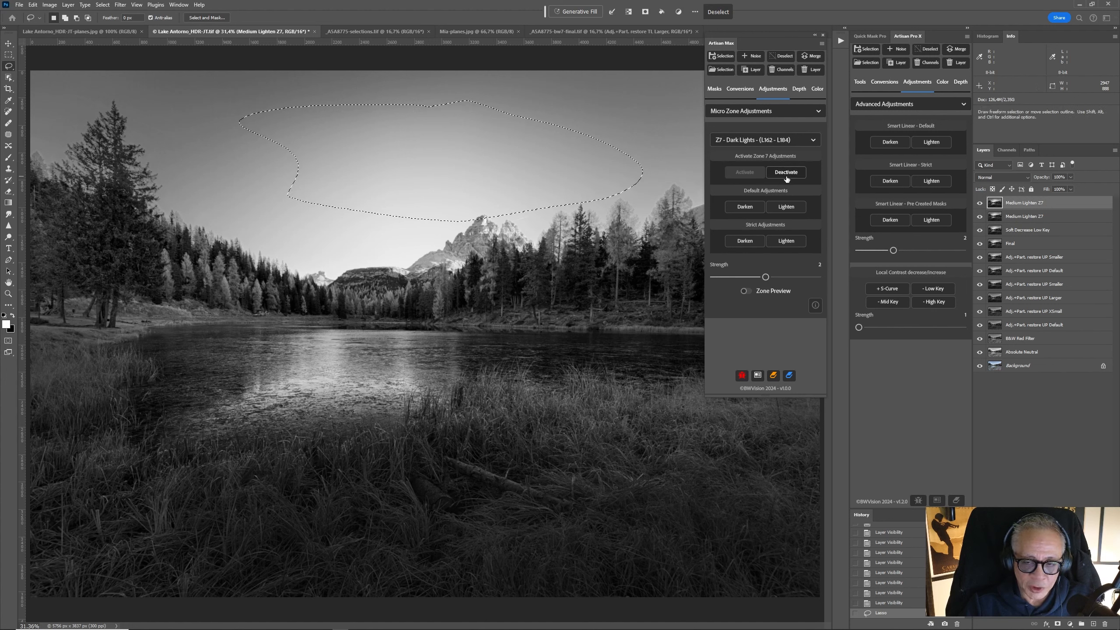
click(800, 177)
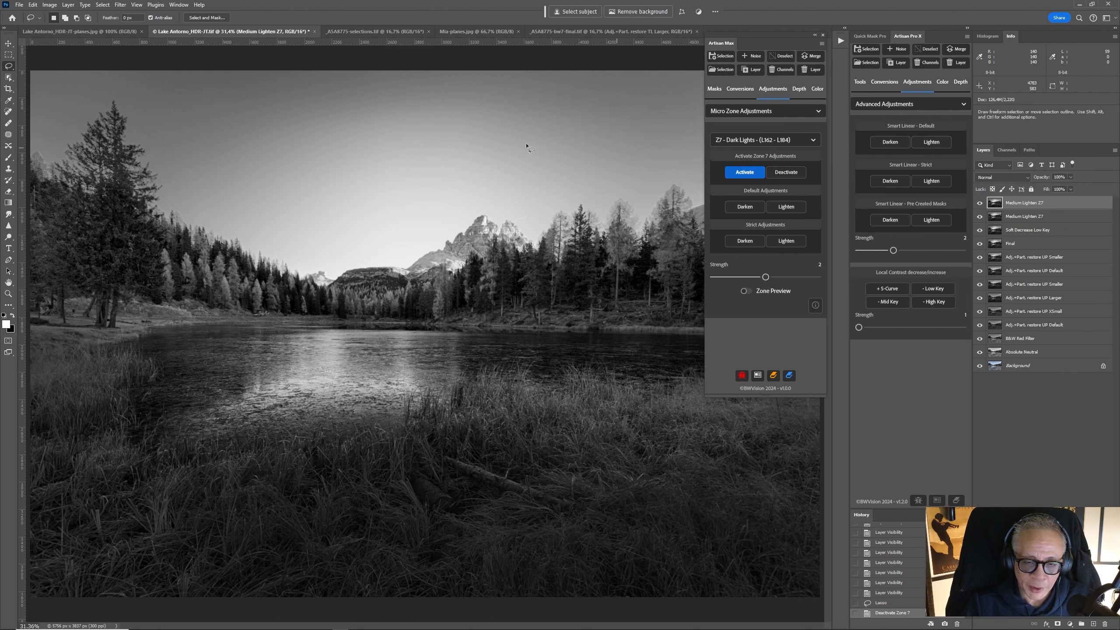
Lasso a smaller freeform area of bright sky above the mountain and remove the selection
mouse_move(412, 108)
mouse_down()
mouse_move(555, 195)
mouse_move(409, 106)
mouse_up()
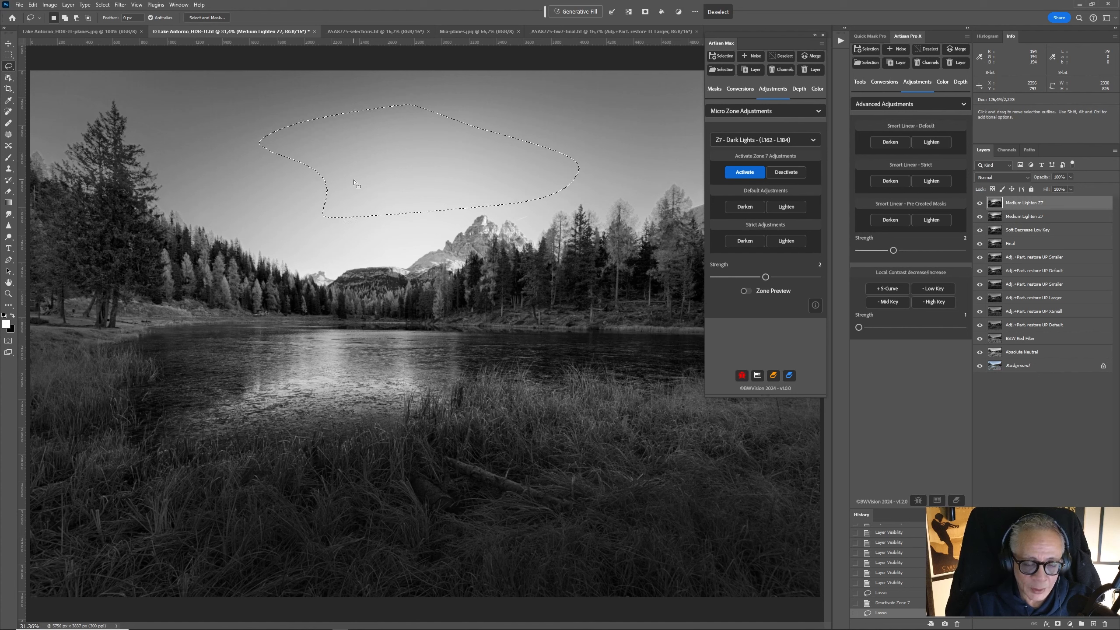
key(ctrl+d)
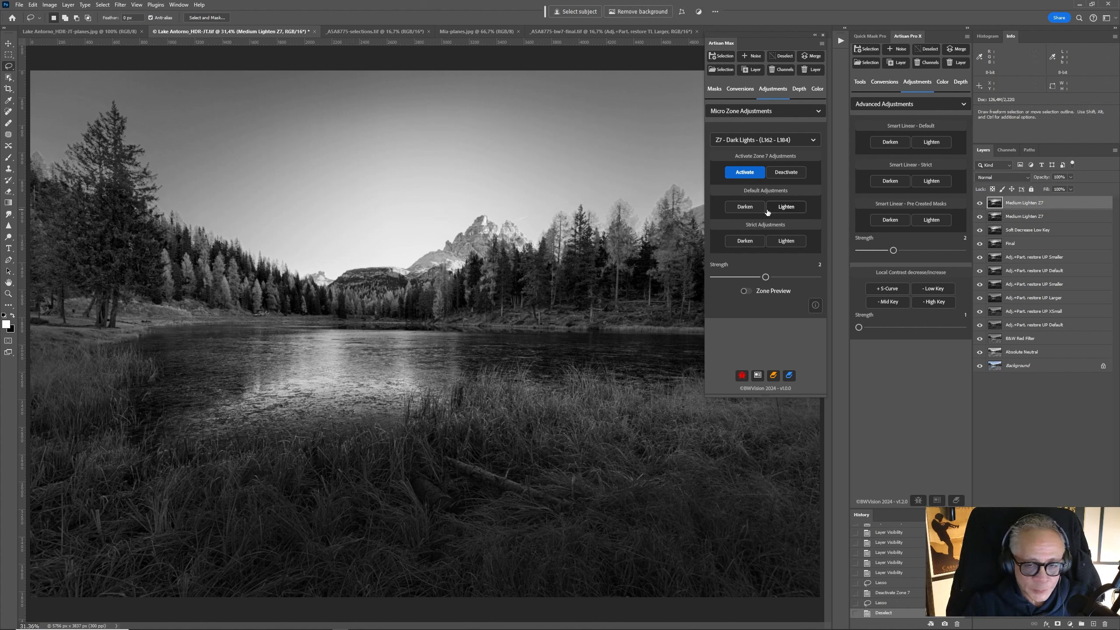
Switch both the Artisan Max and Artisan Pro X adjustments to Global Adjustments
click(774, 111)
click(771, 141)
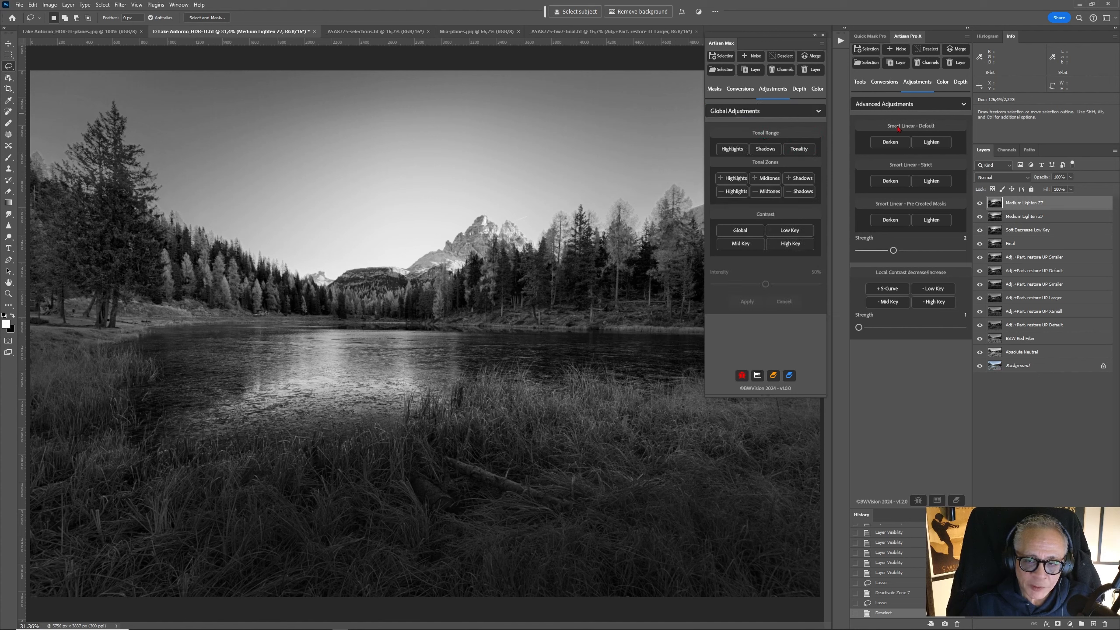
click(922, 105)
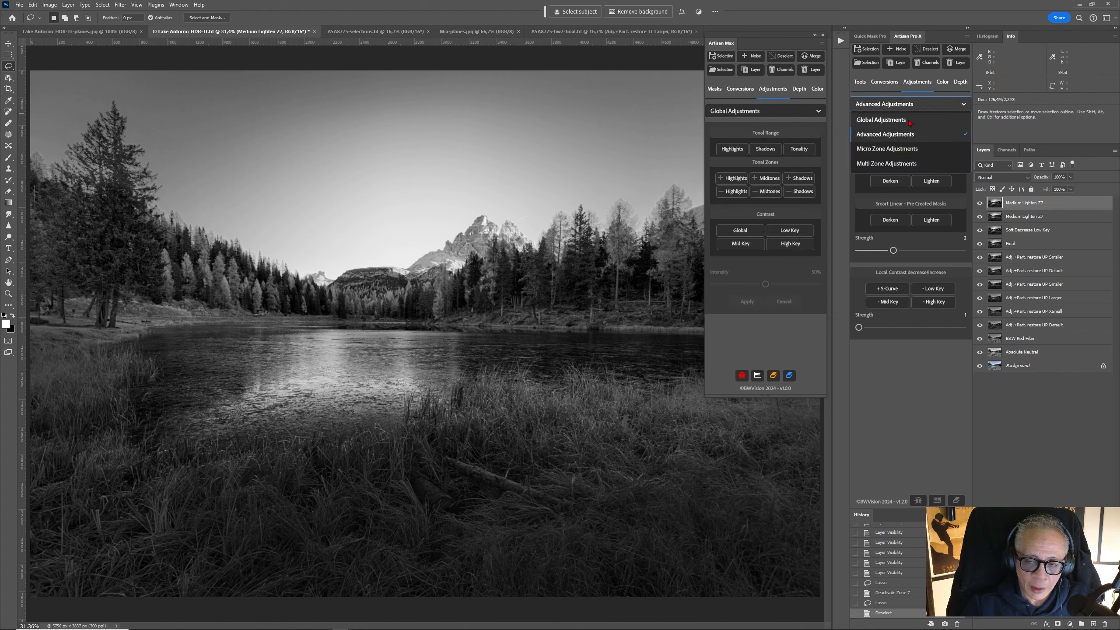
click(908, 120)
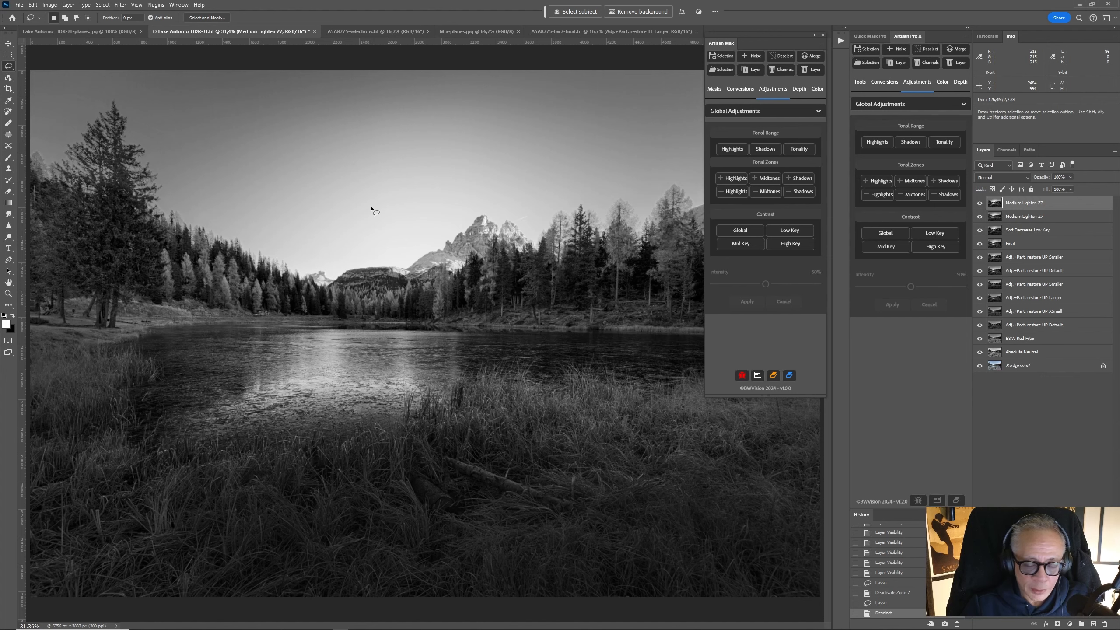
Select the grassy foreground with a rectangular marquee spanning the full width of the photo
key(ctrl+minus)
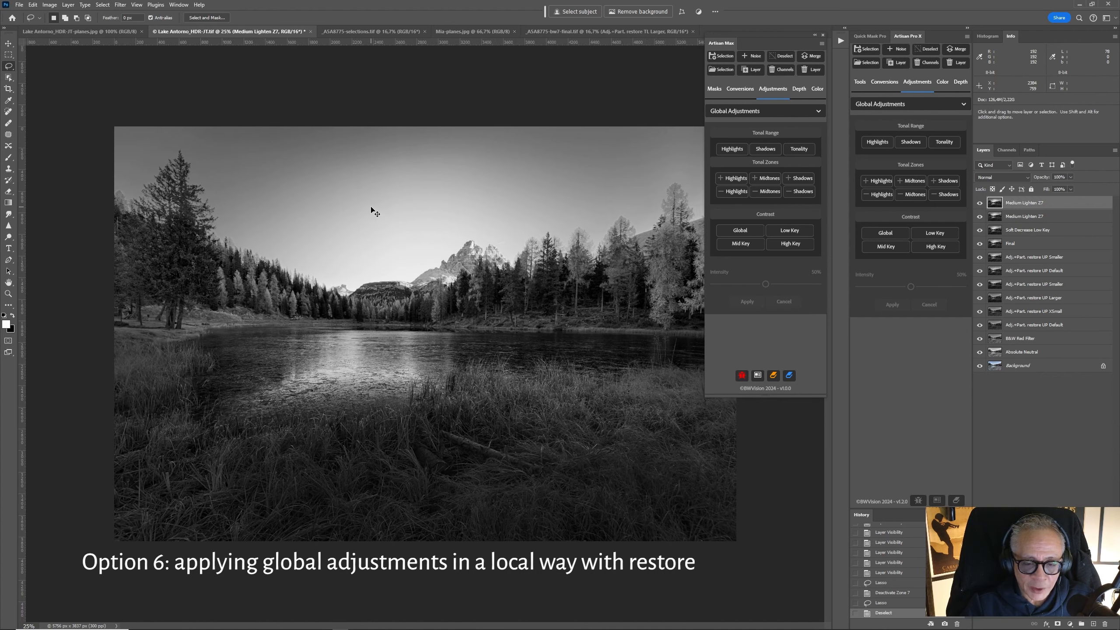
key(ctrl+minus)
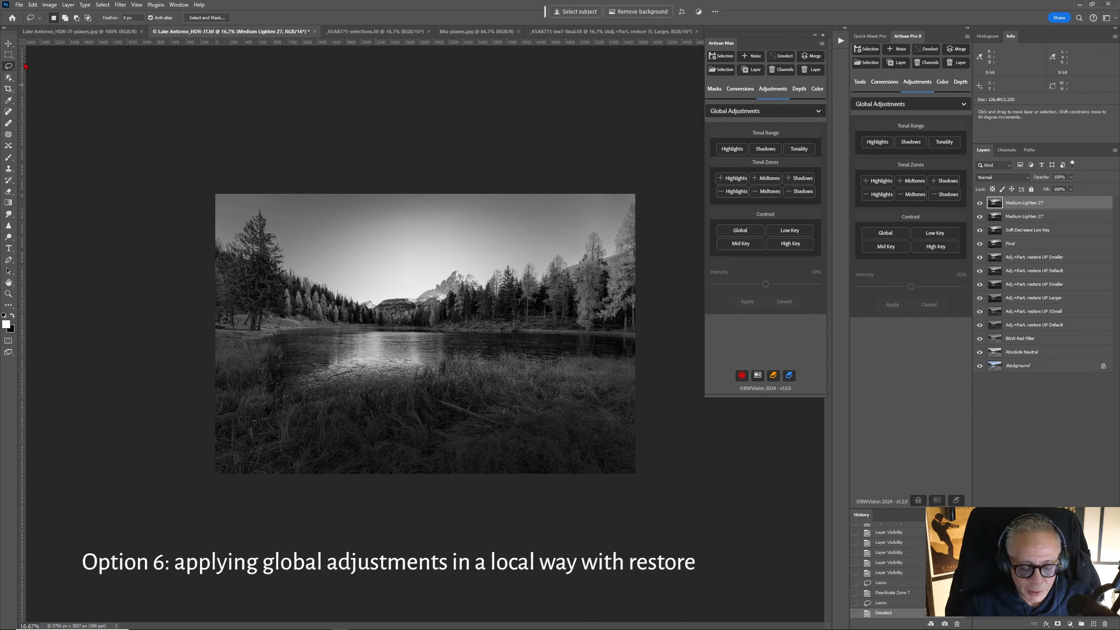
key(ctrl+a)
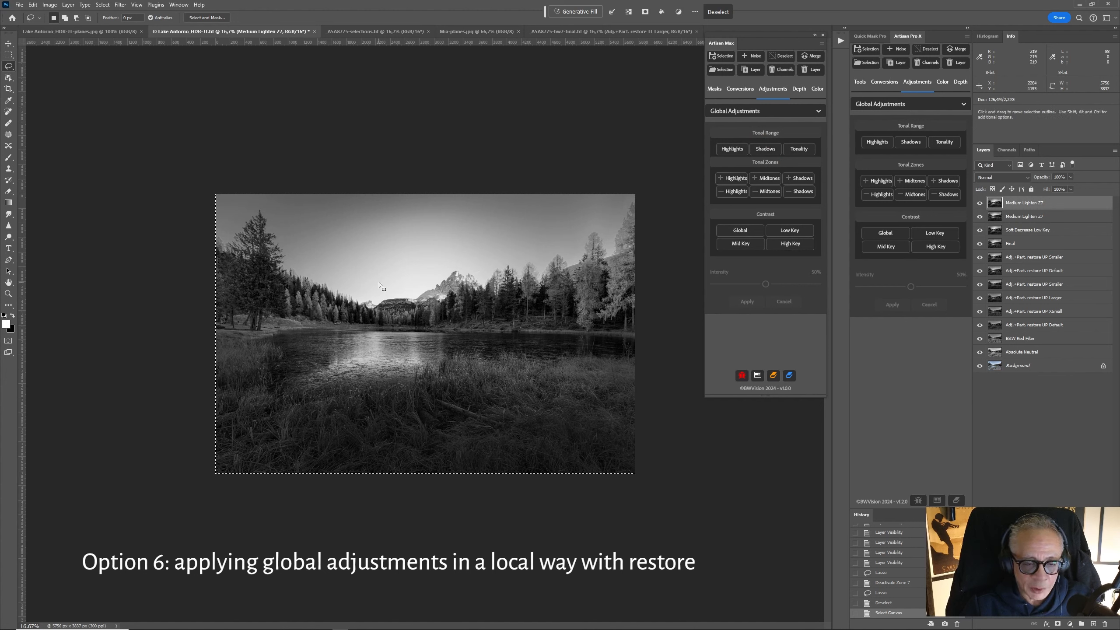
key(ctrl+d)
click(8, 54)
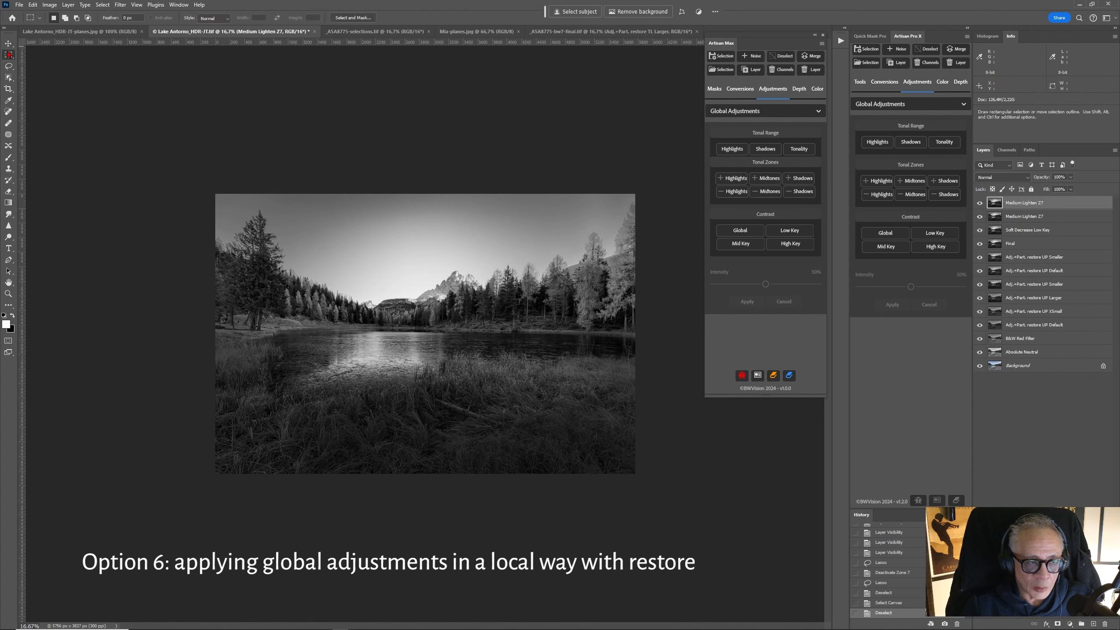
mouse_move(210, 368)
mouse_down()
mouse_move(525, 513)
mouse_move(793, 529)
mouse_up()
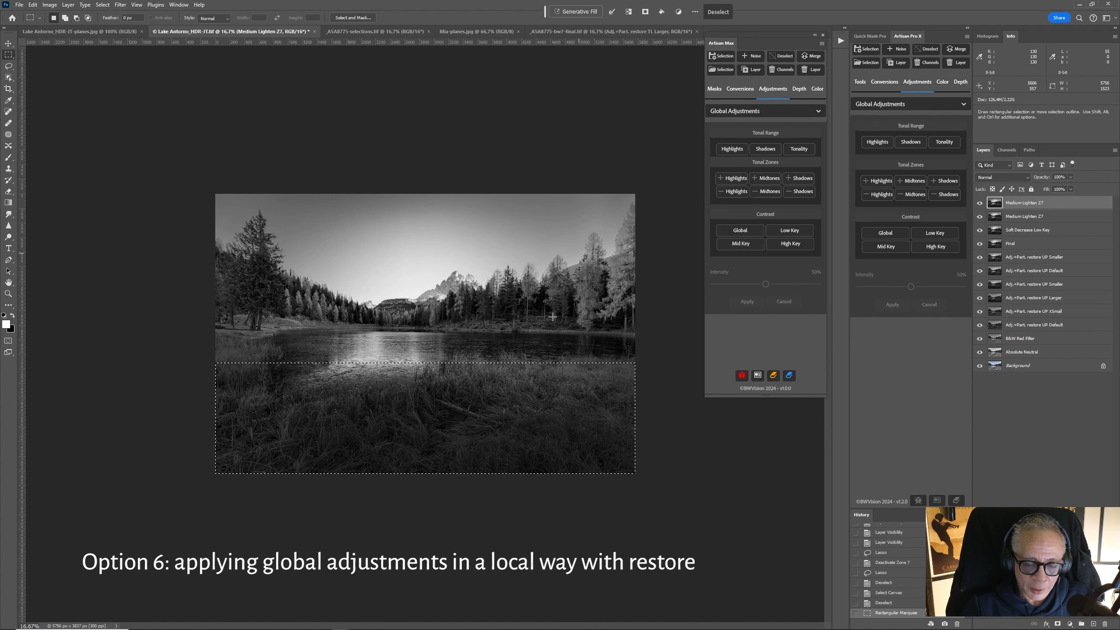
Save the foreground selection as a new channel named temp3
click(103, 4)
click(143, 205)
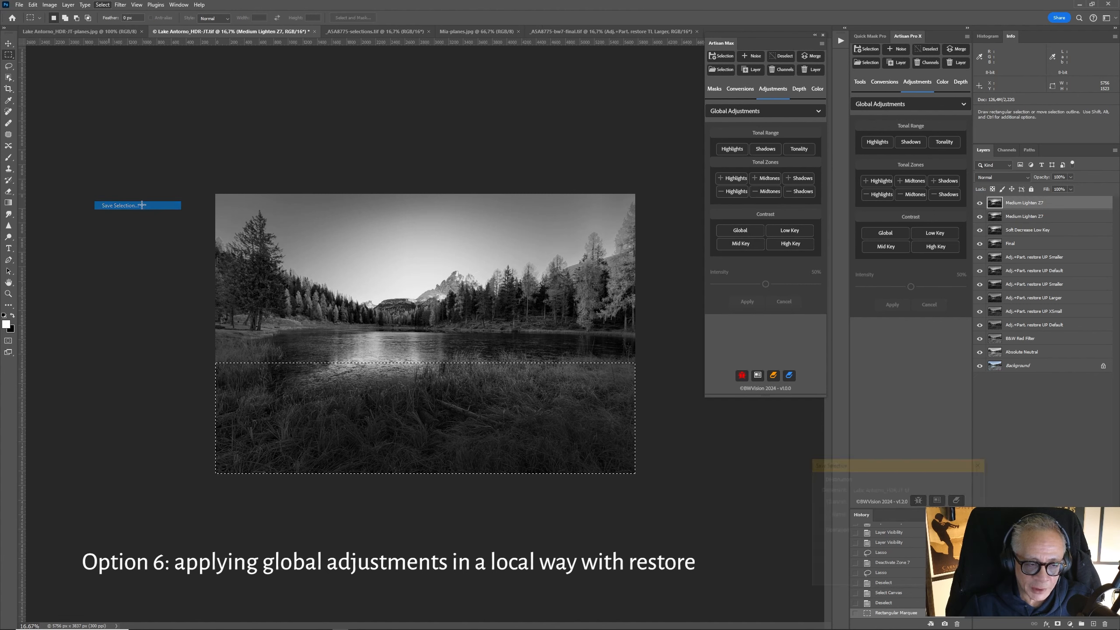
text(temp3)
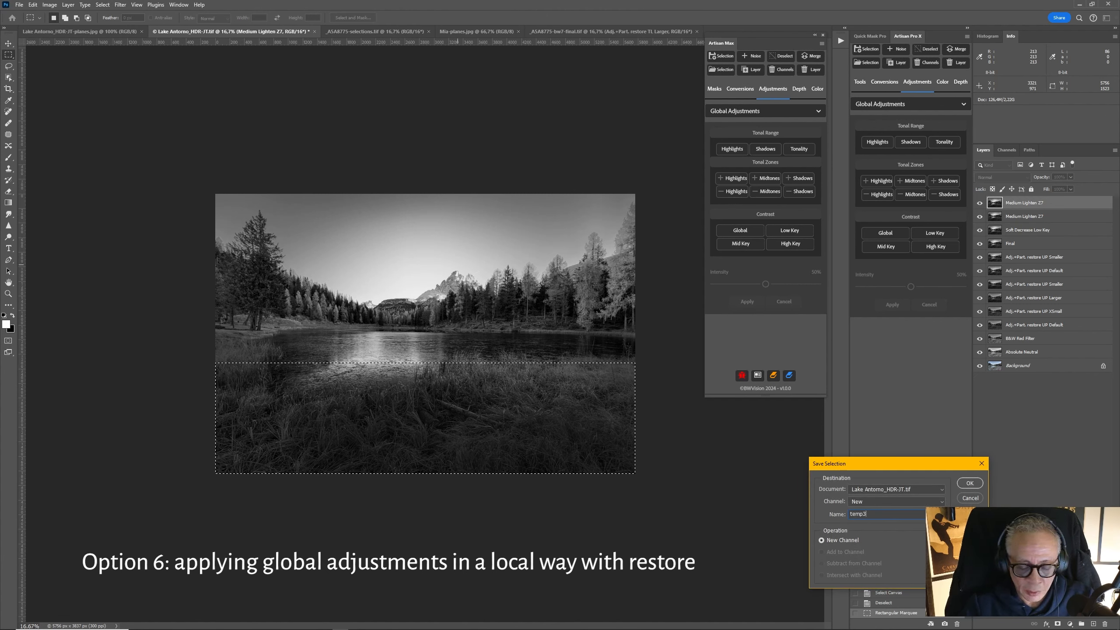
key(Return)
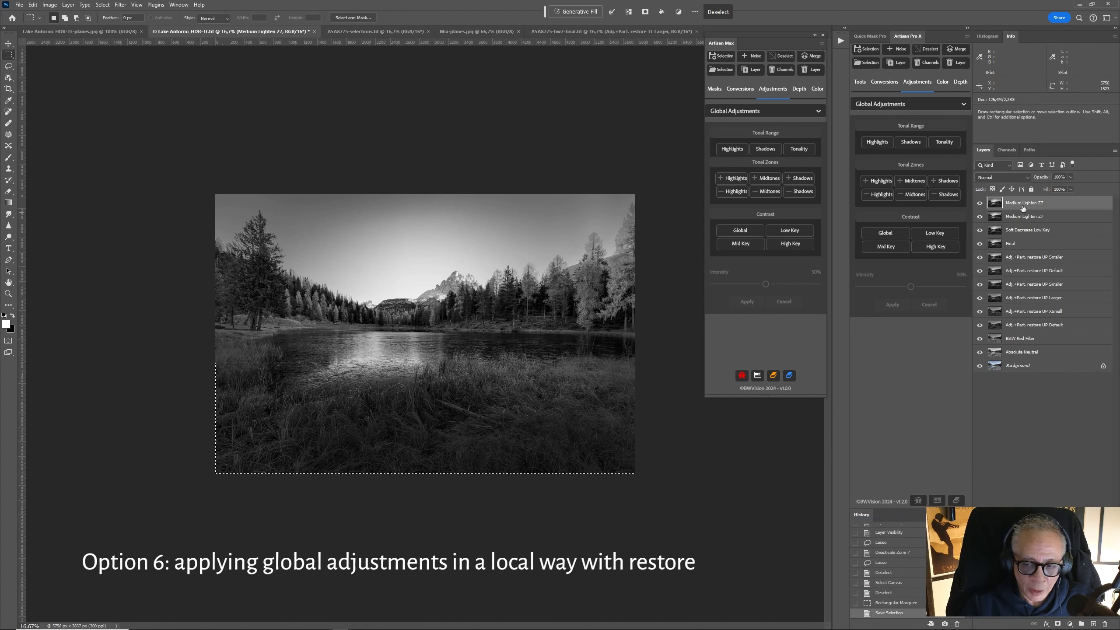
Apply the global Low Key contrast adjustment to the selected foreground at 70% intensity
click(803, 234)
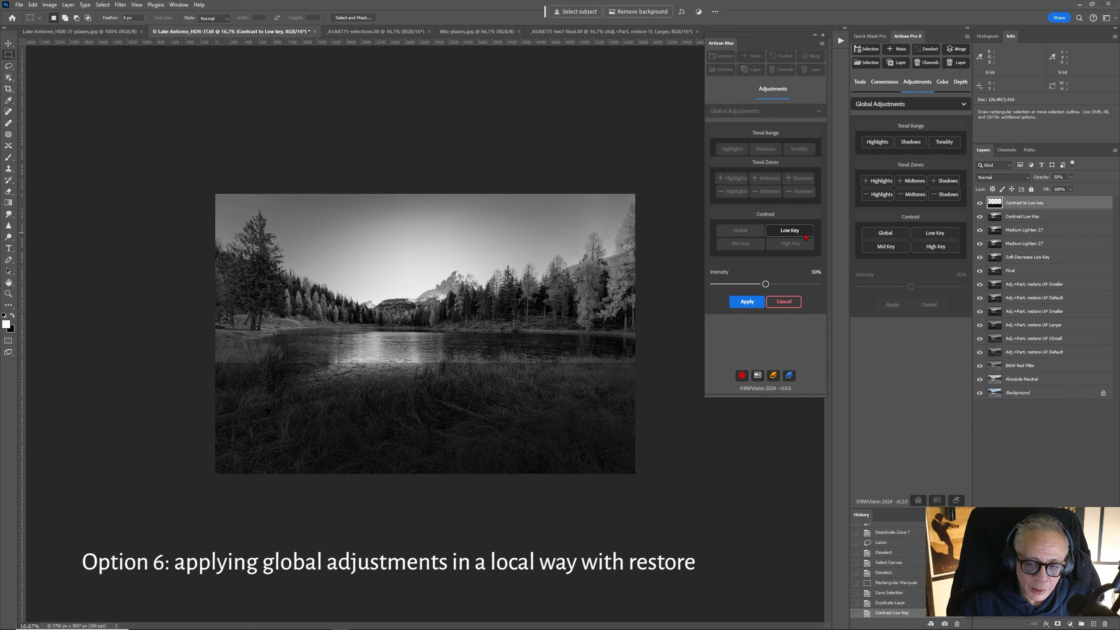
drag(765, 284, 787, 284)
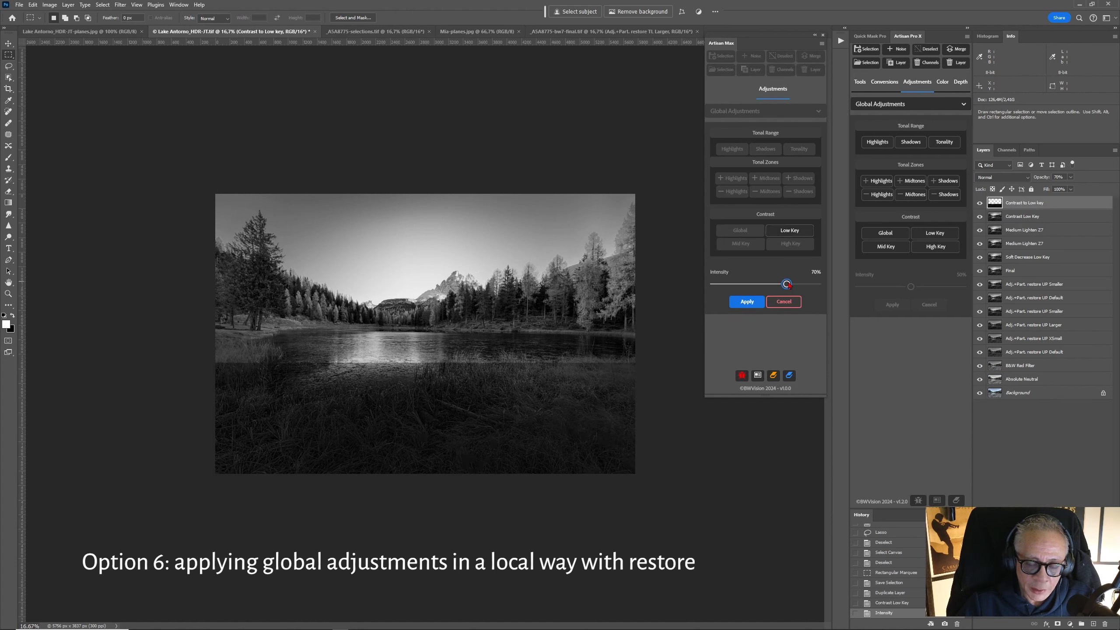
click(745, 301)
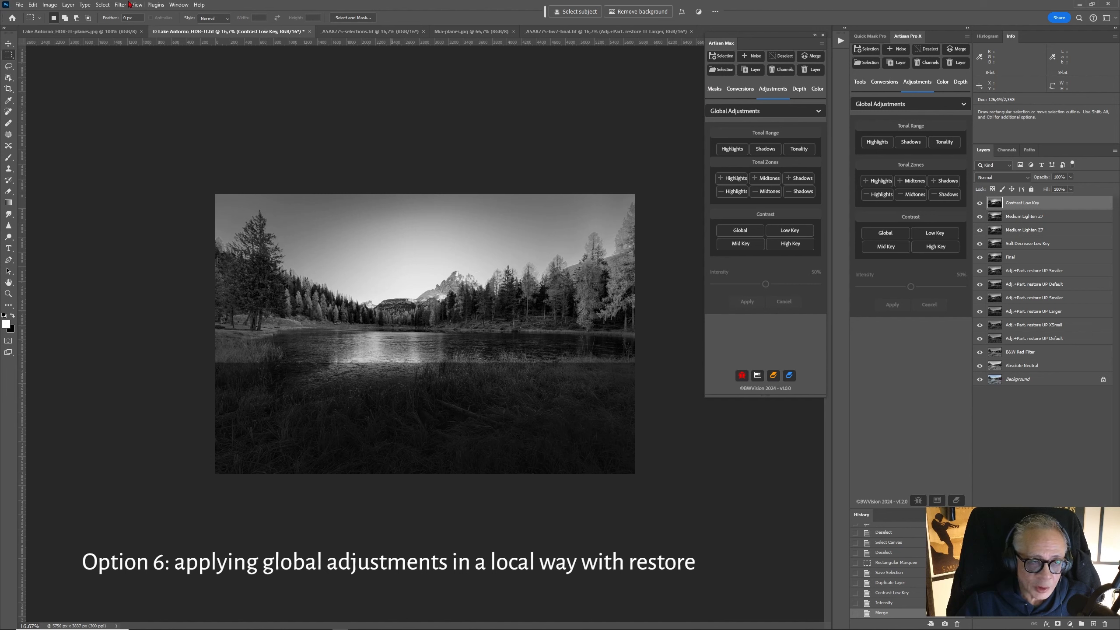
Load the temp3 channel as a new selection on the low-key contrast layer
click(103, 4)
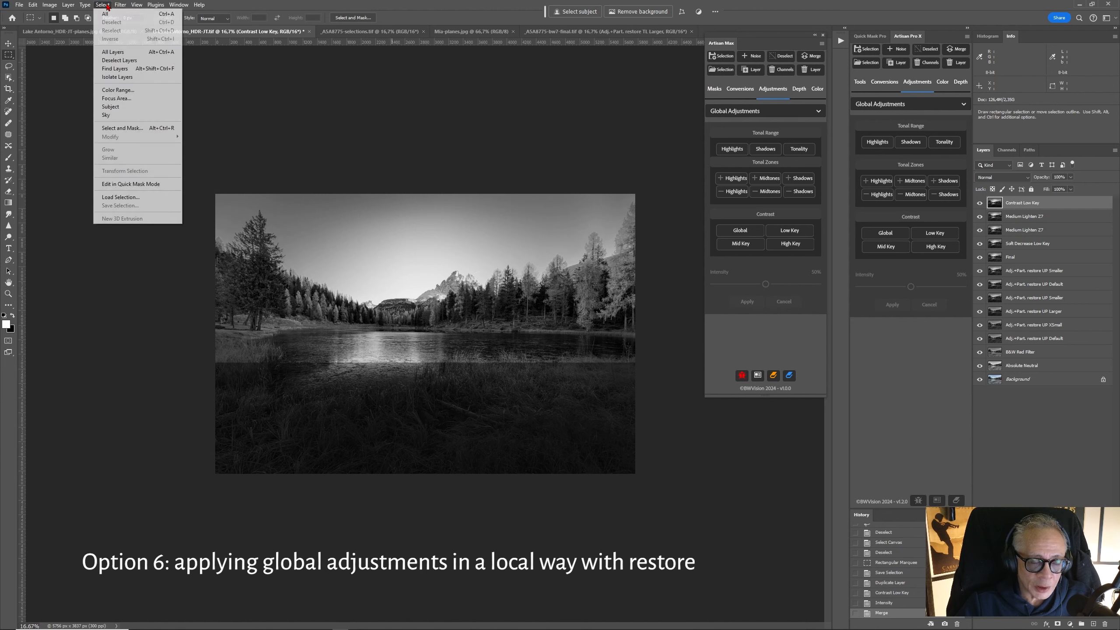
click(160, 198)
click(602, 216)
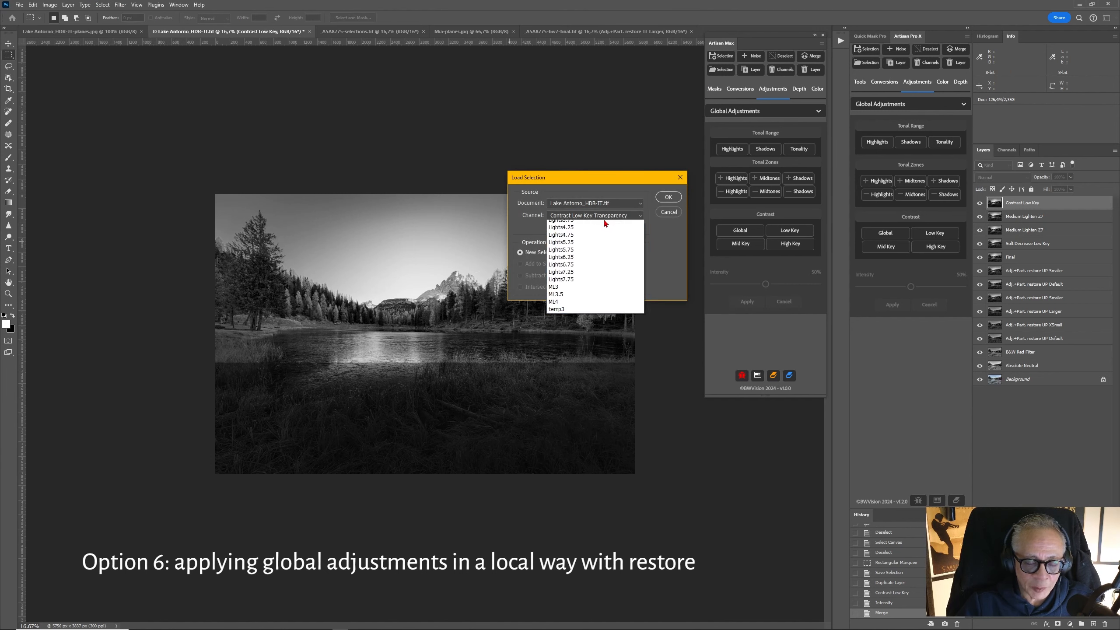
click(602, 380)
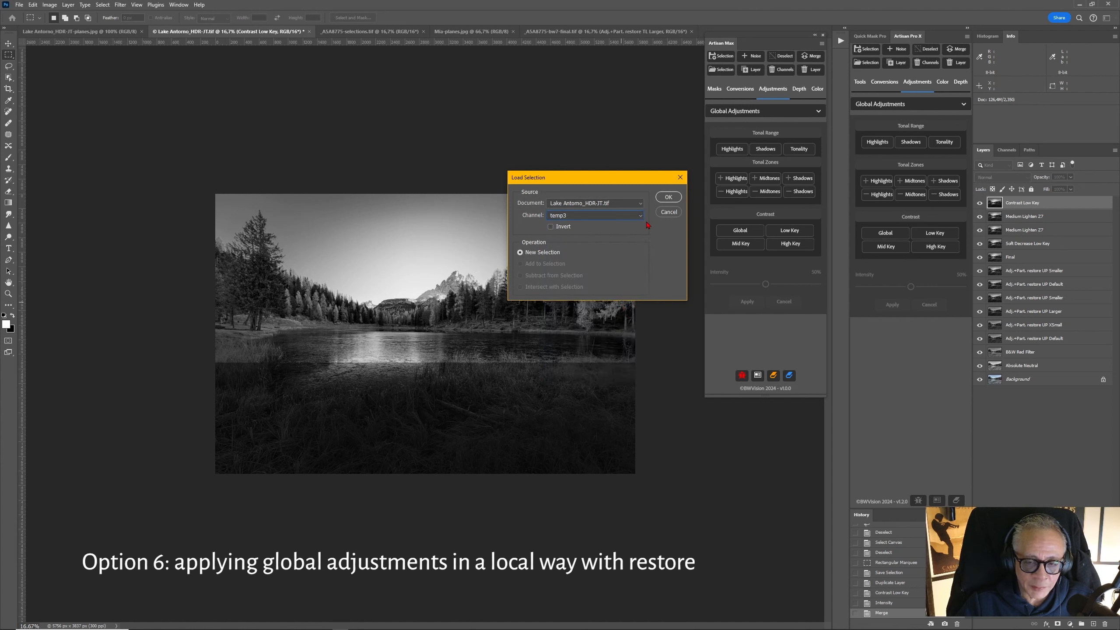
click(668, 196)
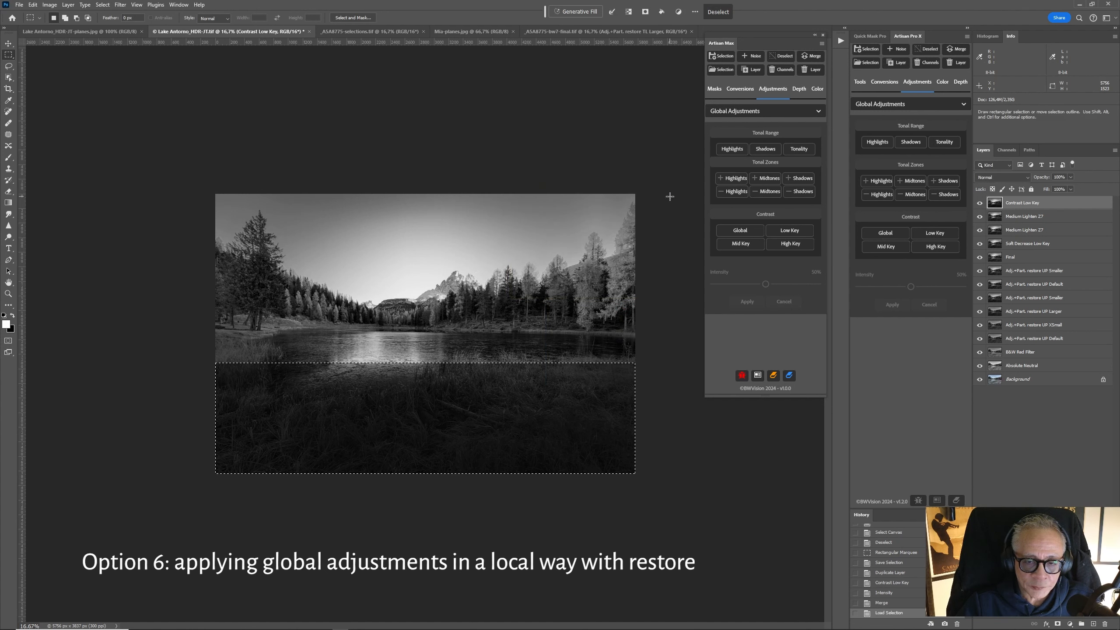
Restore the foreground contrast adjustment in the downward direction with range 2 and remove the selection
click(802, 90)
click(729, 264)
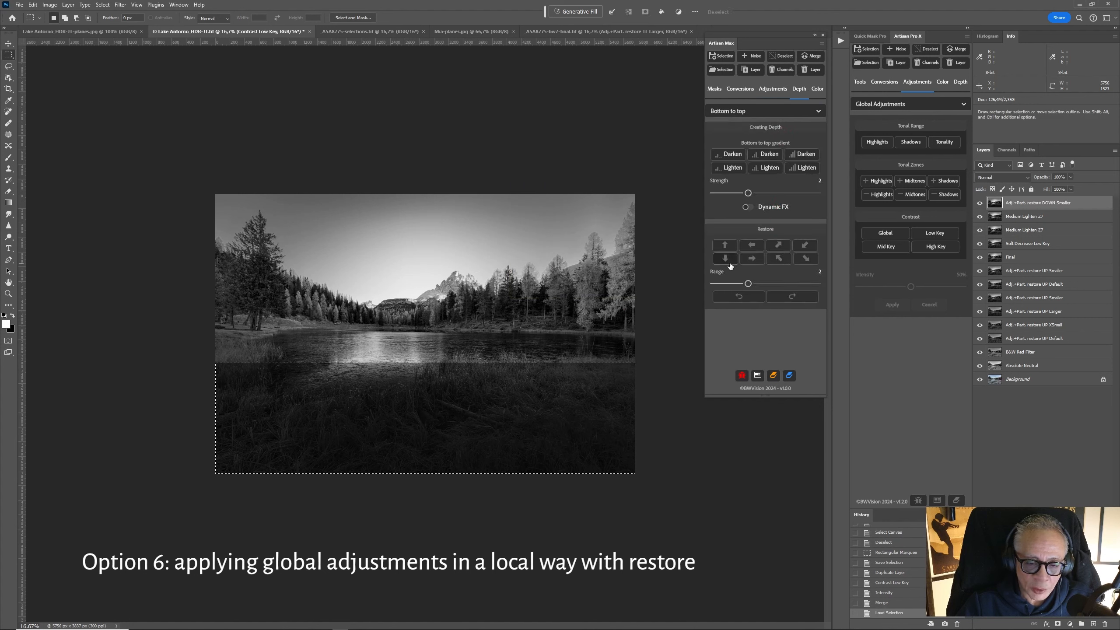
key(ctrl+d)
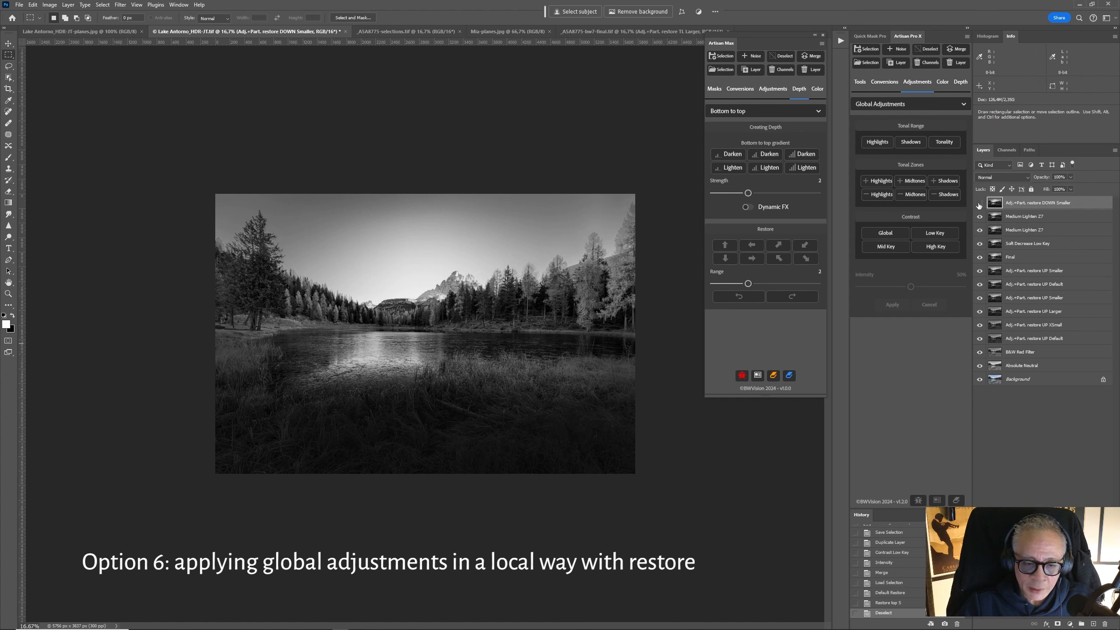
Compare the foreground with and without the Adj.+Part. restore DOWN Smaller layer, then examine the grass transition up close
click(979, 204)
click(979, 205)
click(979, 203)
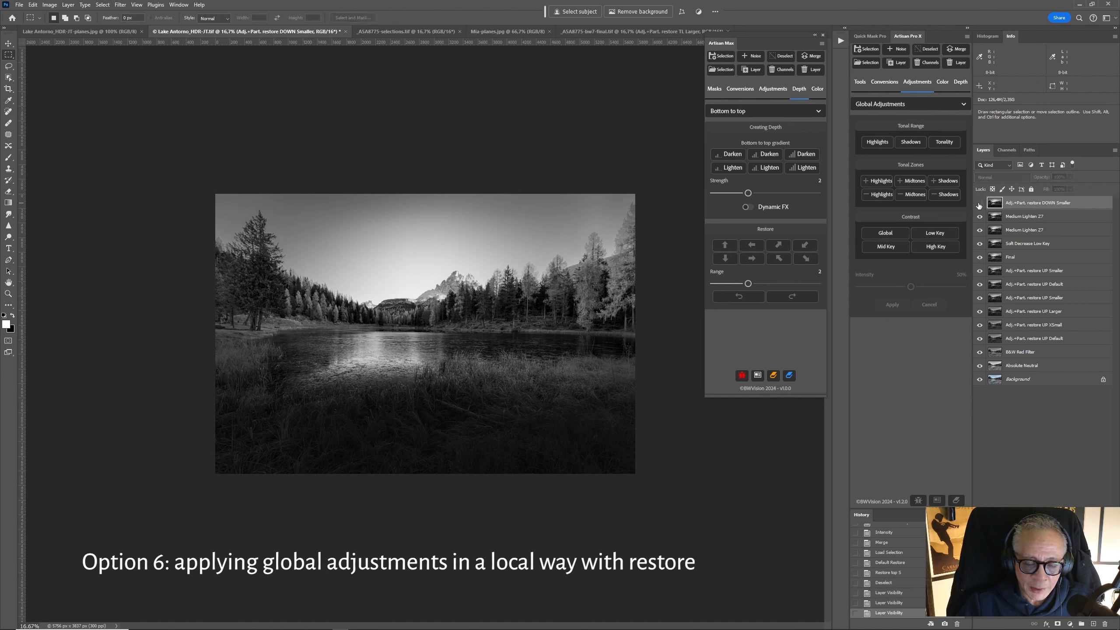
click(979, 203)
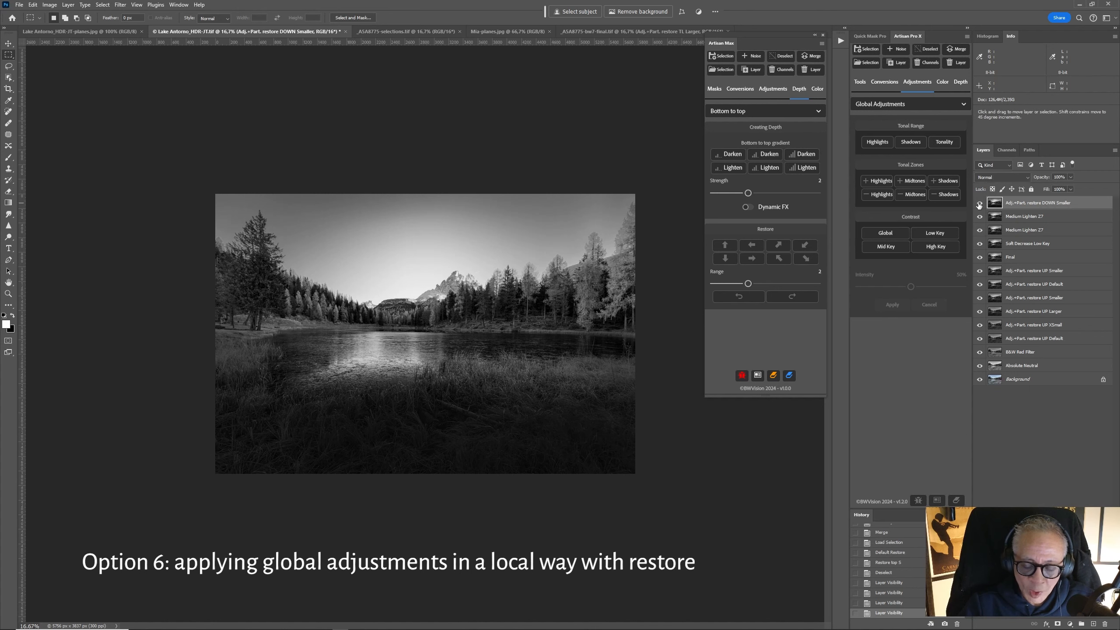
key(ctrl+plus)
key(ctrl+plus)
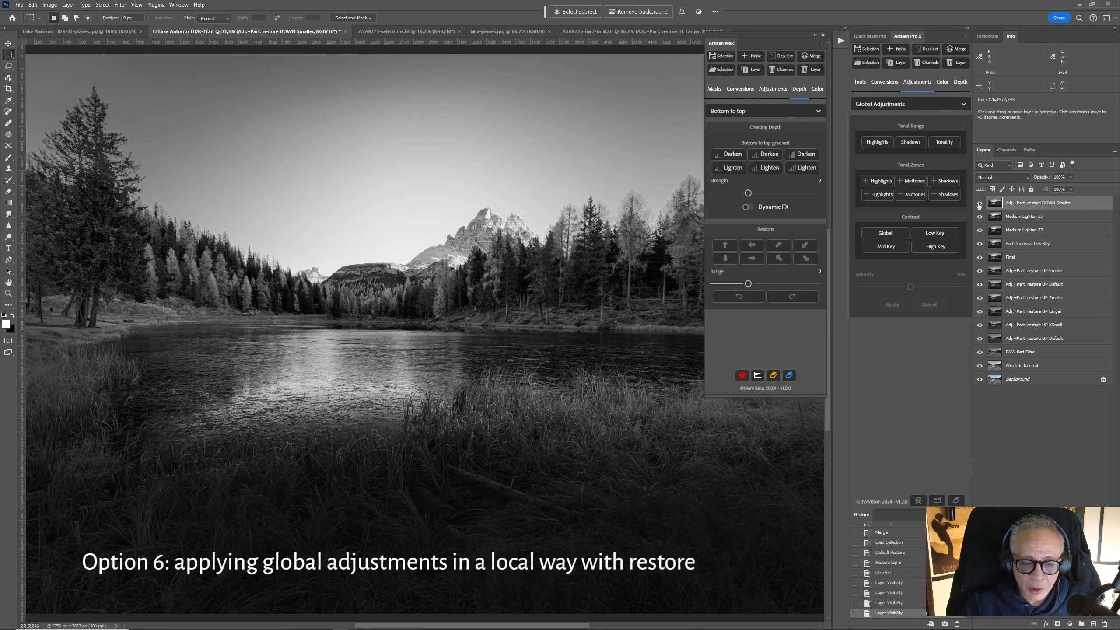
scroll(480, 434, down, 2)
scroll(480, 435, left, 3)
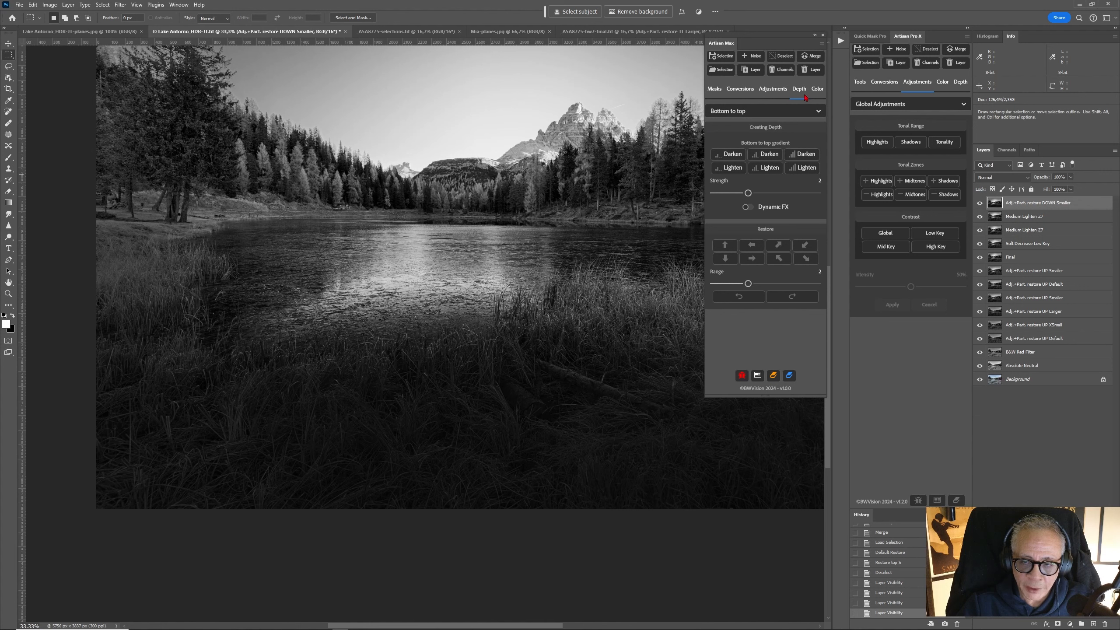
Review the available Depth directions, fit the whole photo in view, and return to Global Adjustments
click(781, 114)
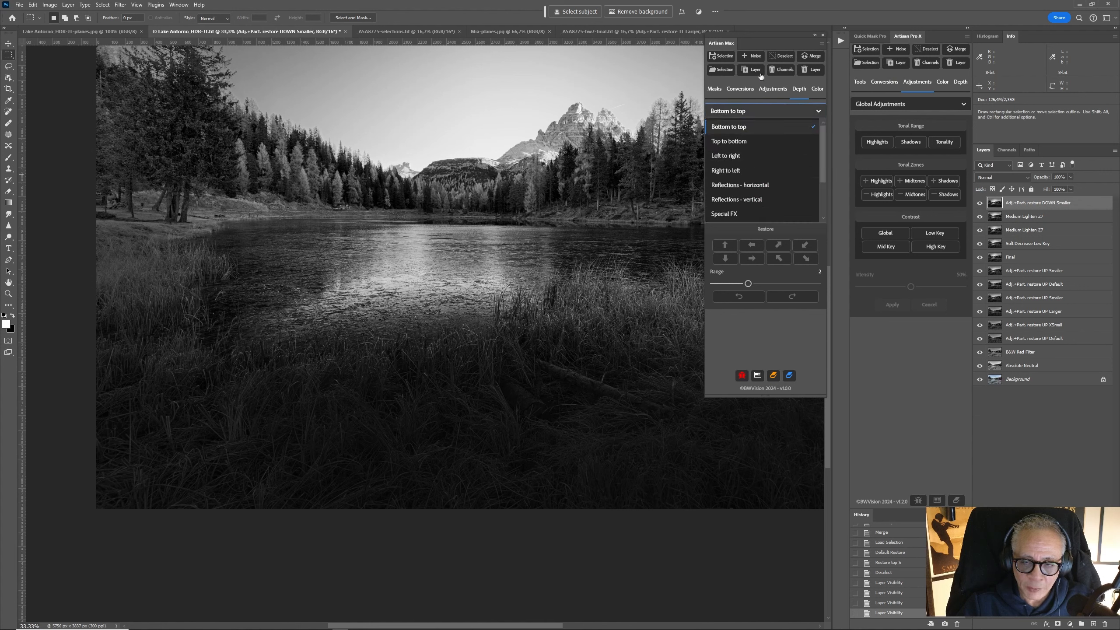
click(731, 48)
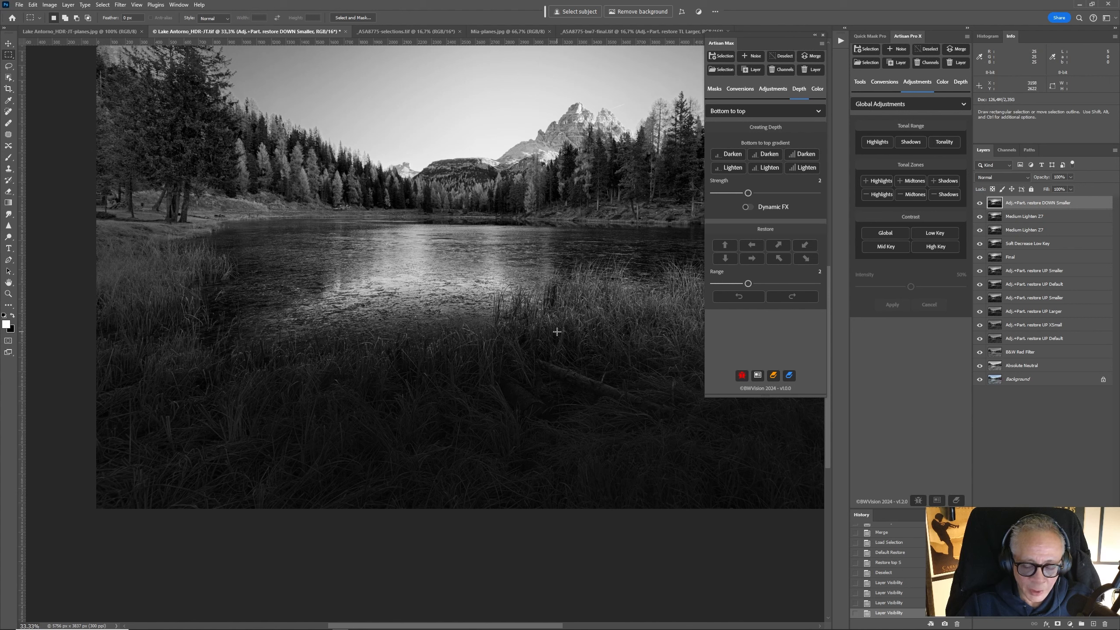
key(ctrl+0)
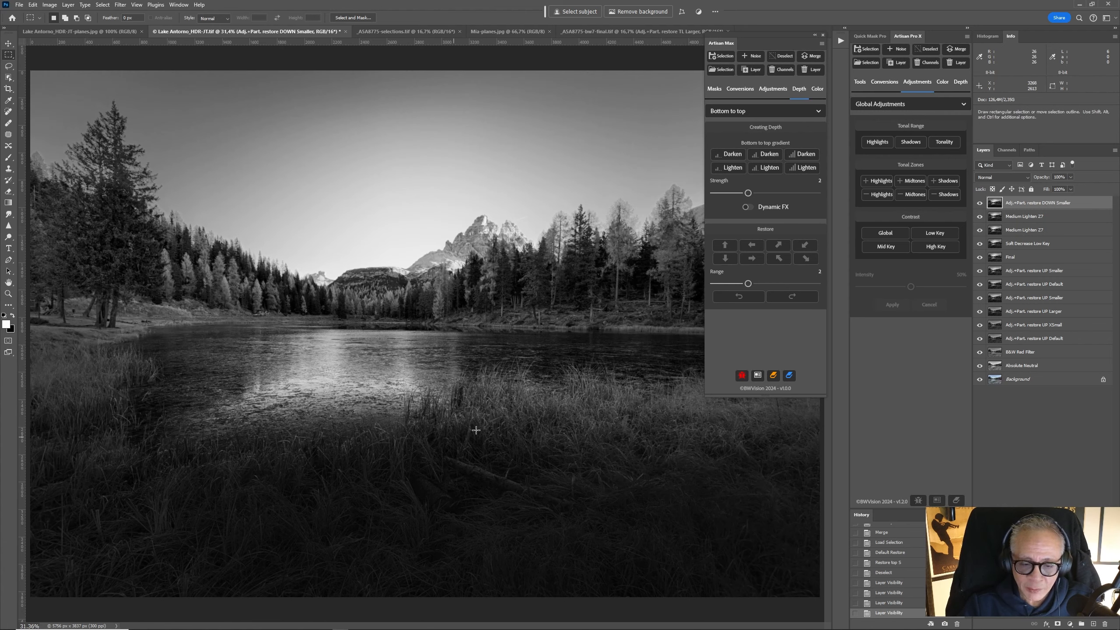
click(776, 90)
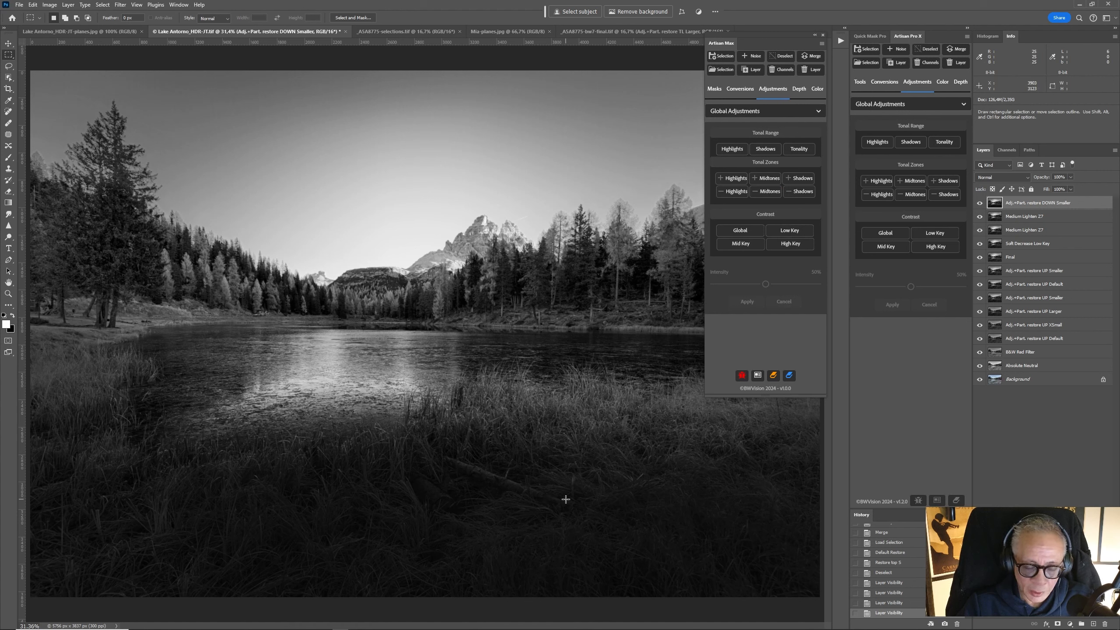
Hide the Adj.+Part. restore DOWN Smaller layer and lasso the grassy foreground on the upper Medium Lighten Z7 layer
click(980, 203)
click(997, 217)
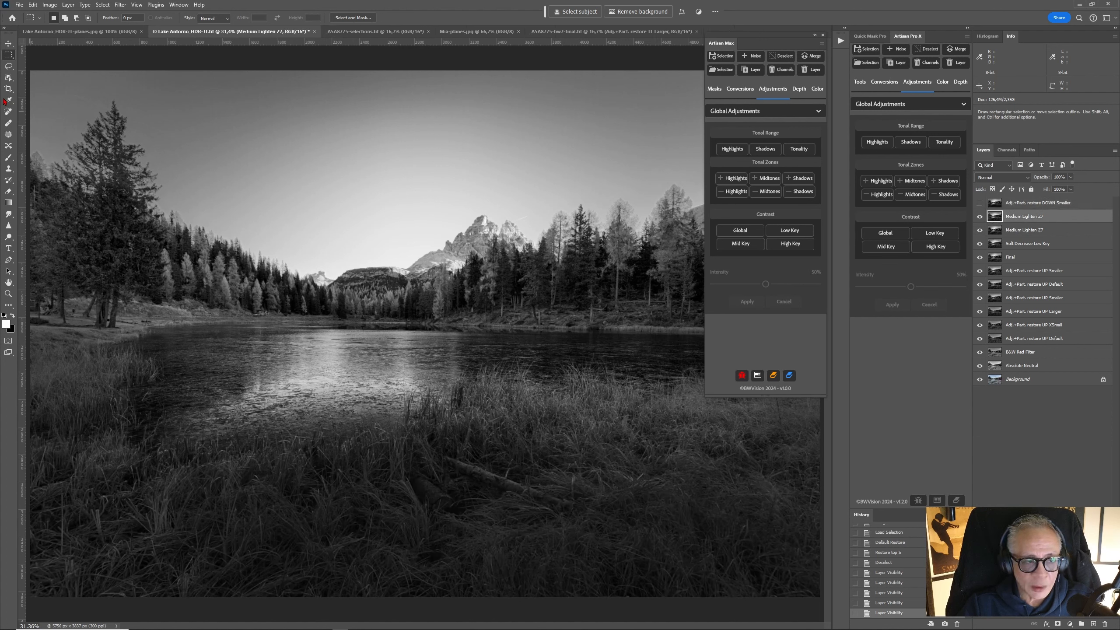
click(8, 66)
mouse_move(180, 392)
mouse_down()
mouse_move(31, 565)
mouse_move(40, 596)
mouse_move(819, 596)
mouse_move(915, 506)
mouse_move(799, 436)
mouse_move(615, 397)
mouse_move(189, 390)
mouse_up()
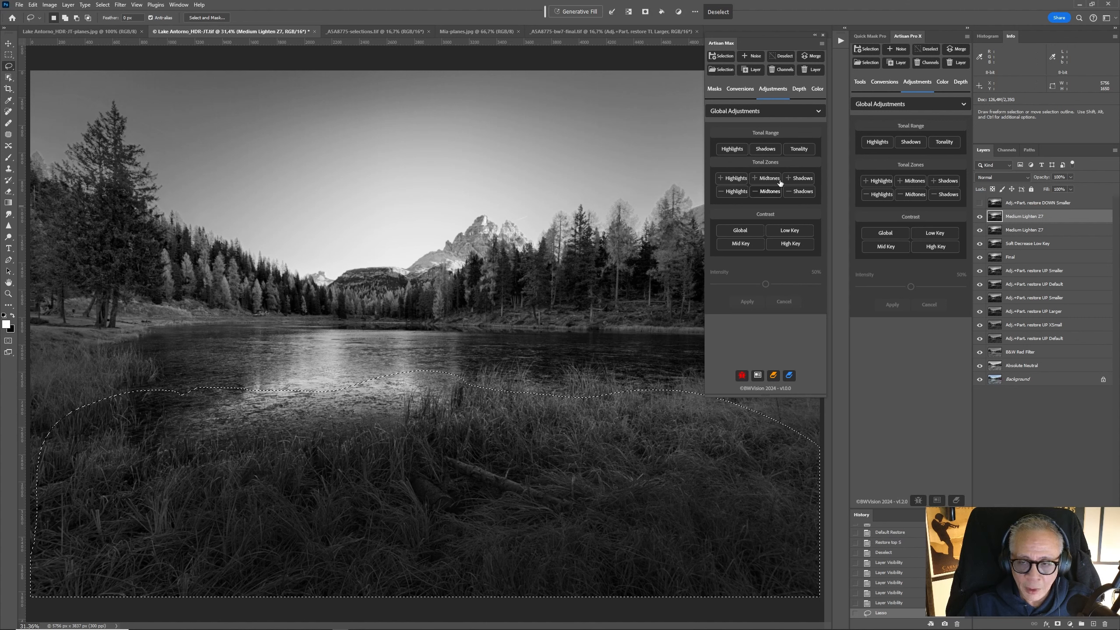
Decrease the foreground's local Low Key contrast at strength 1 through Advanced Adjustments and remove the selection
click(775, 110)
click(771, 157)
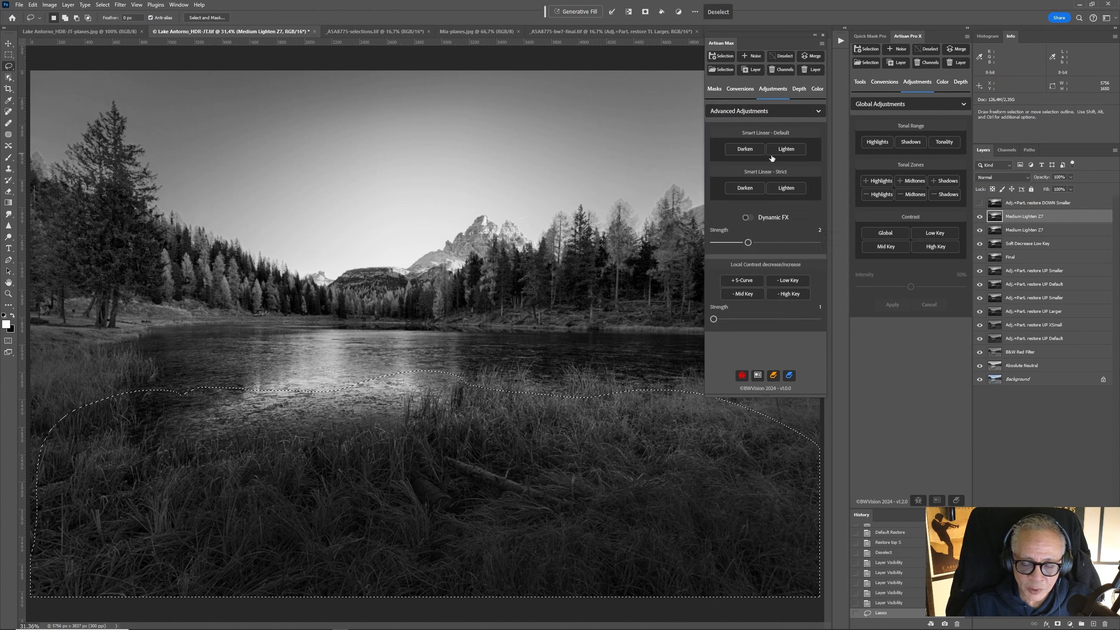
click(793, 280)
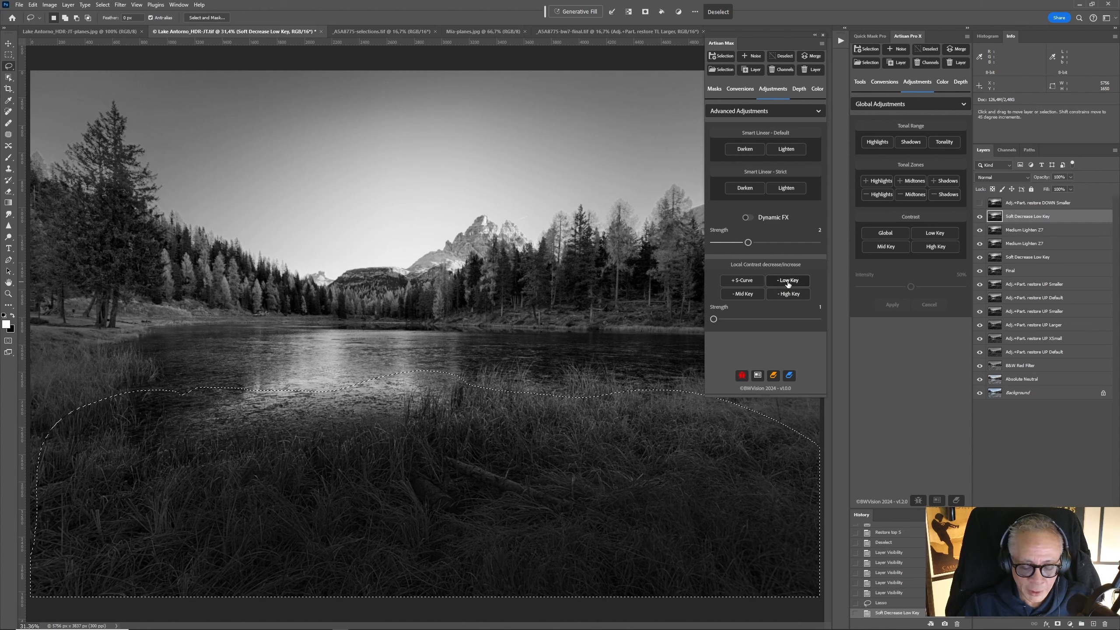
key(ctrl+d)
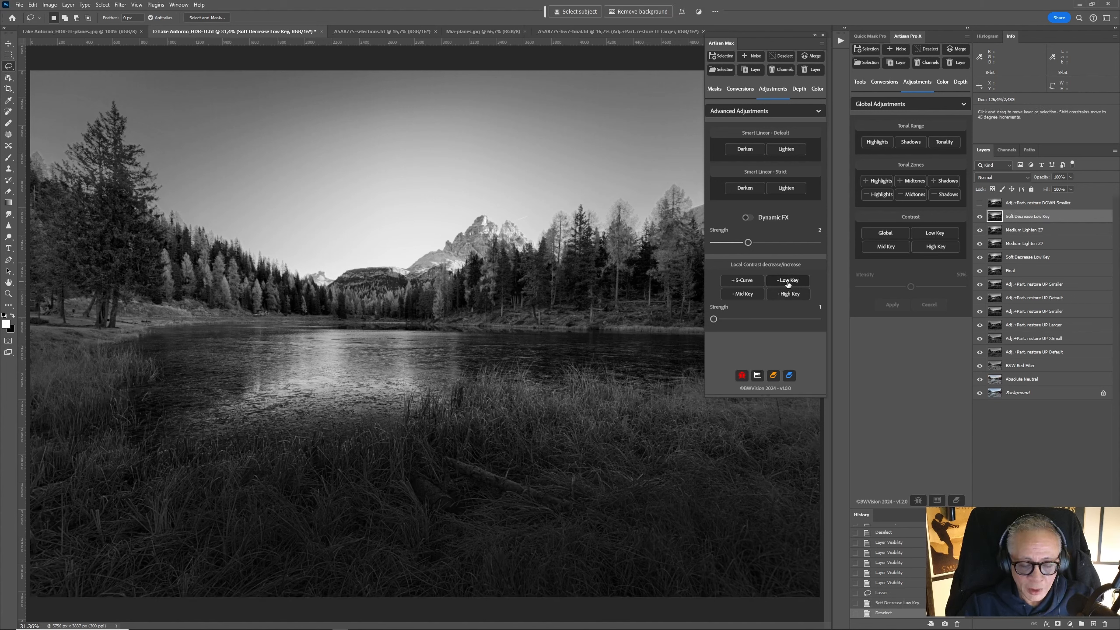
Compare the foreground using the upper Soft Decrease Low Key and Adj.+Part. restore DOWN Smaller layers, and return to Global Adjustments
click(979, 217)
click(979, 216)
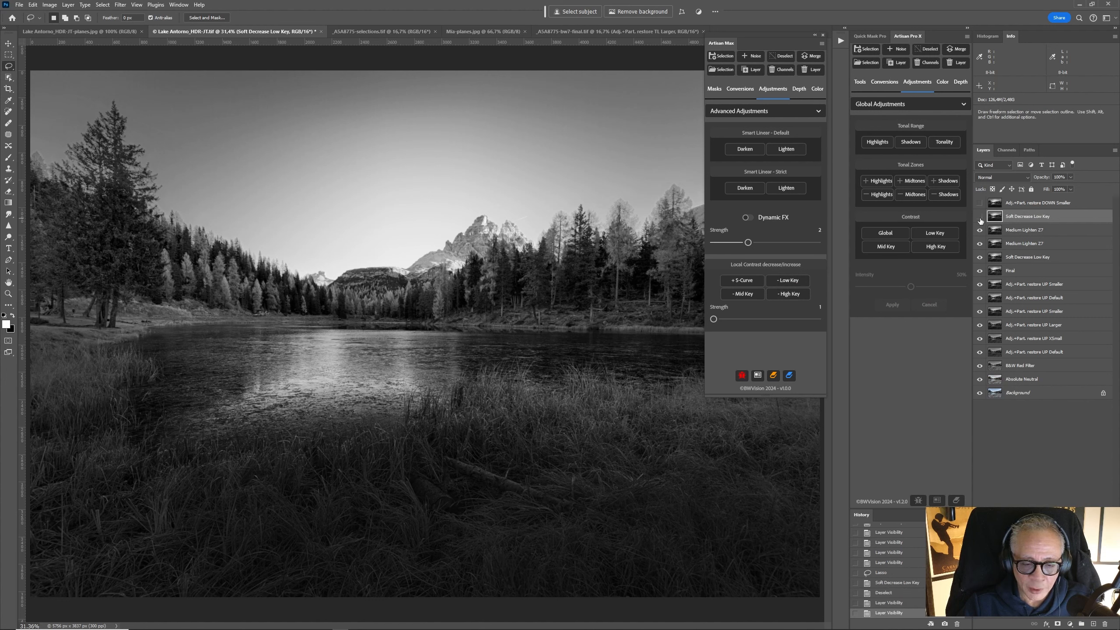
click(980, 217)
click(979, 217)
click(979, 203)
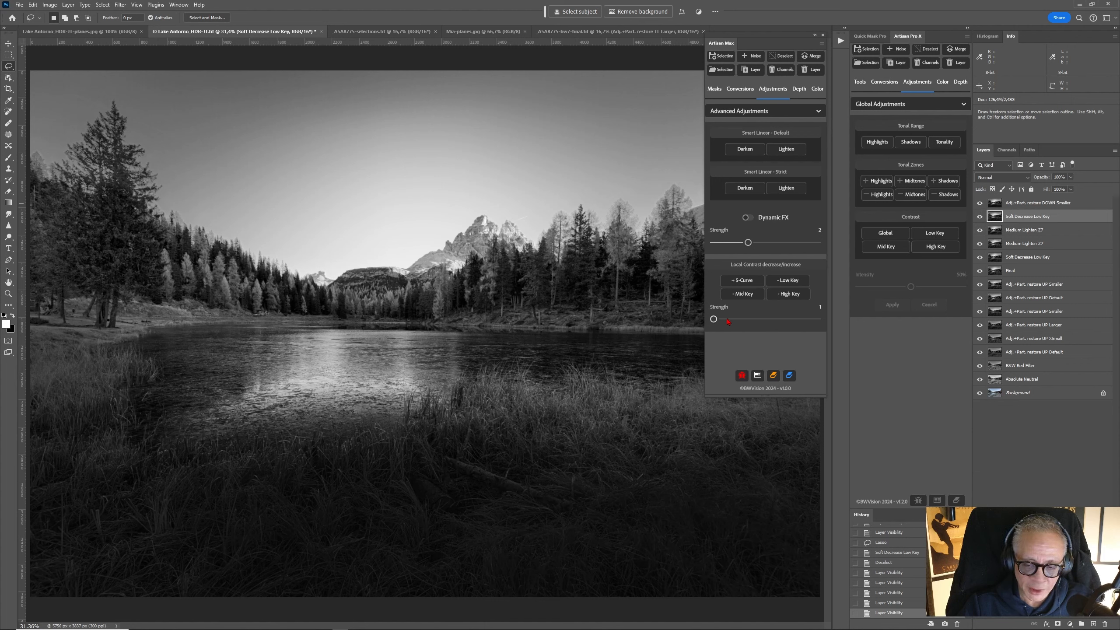
click(787, 111)
click(773, 141)
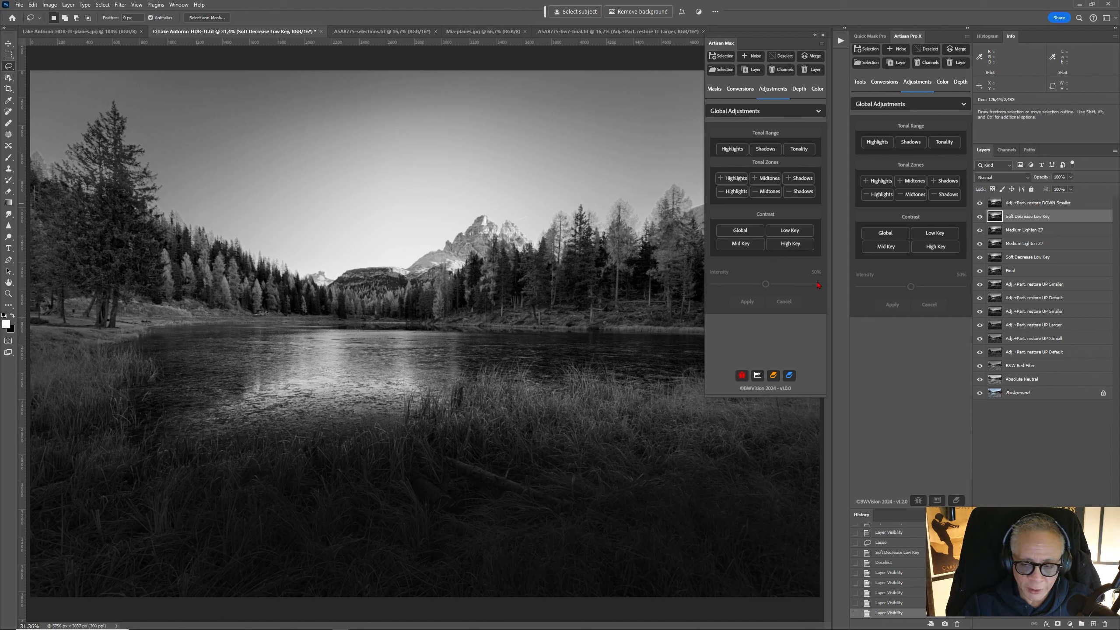
Hide the Adj.+Part. restore DOWN Smaller and upper Soft Decrease Low Key layers, and switch Artisan Max to Advanced Adjustments
click(978, 203)
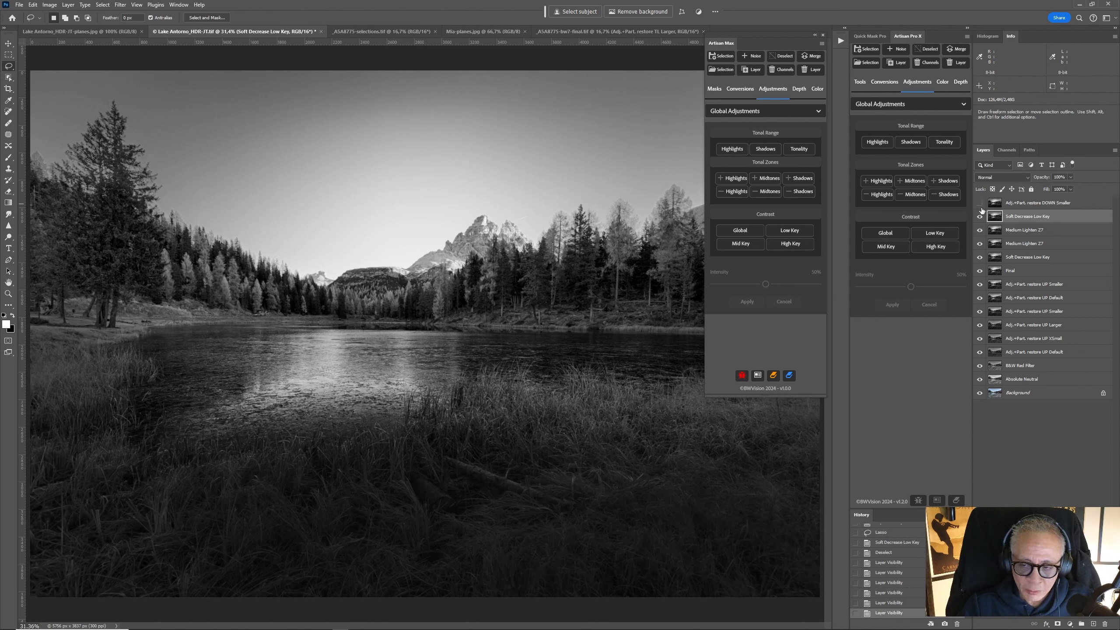
click(979, 217)
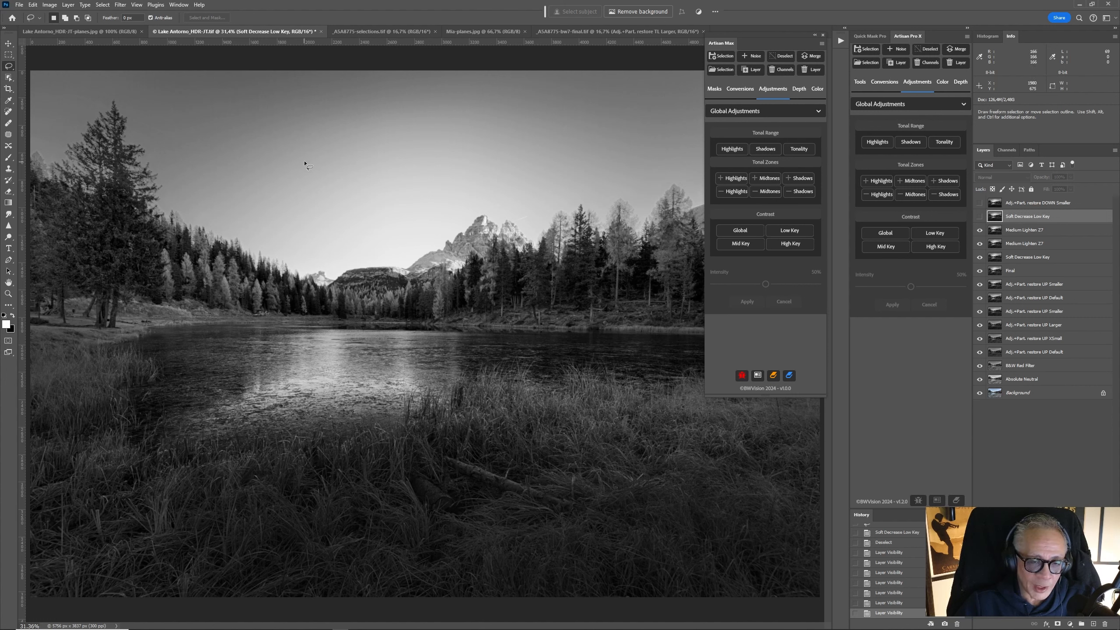
click(763, 112)
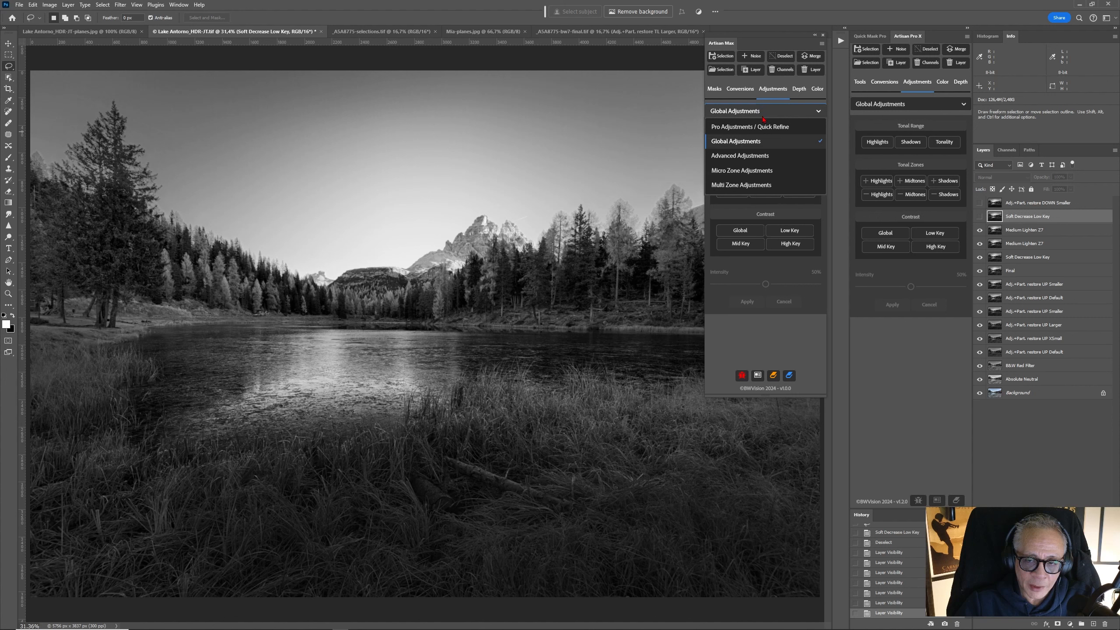
click(762, 156)
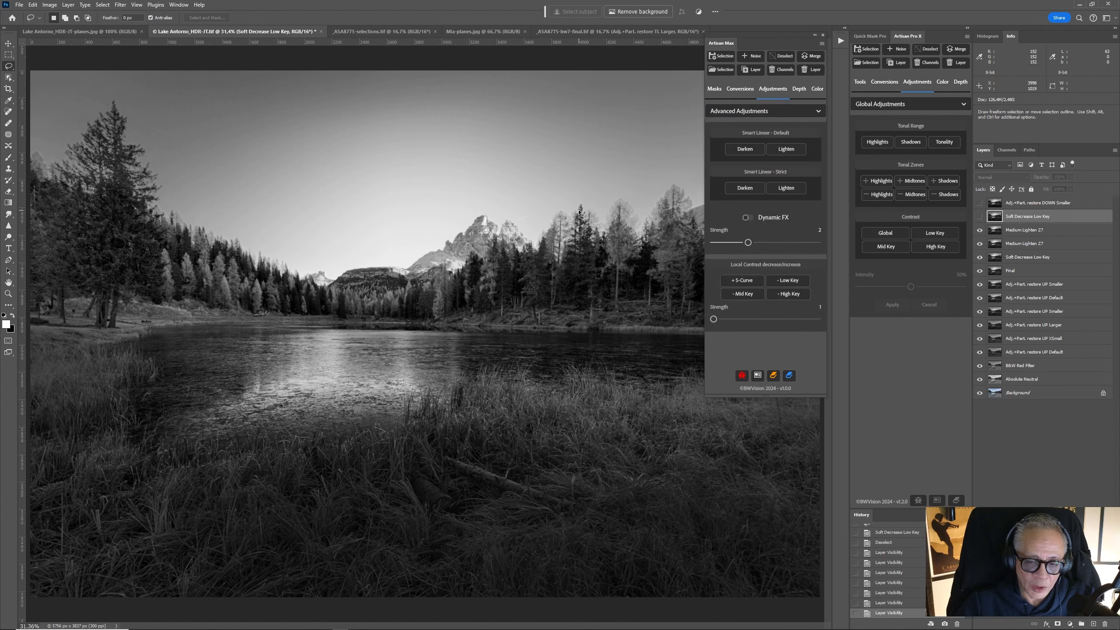